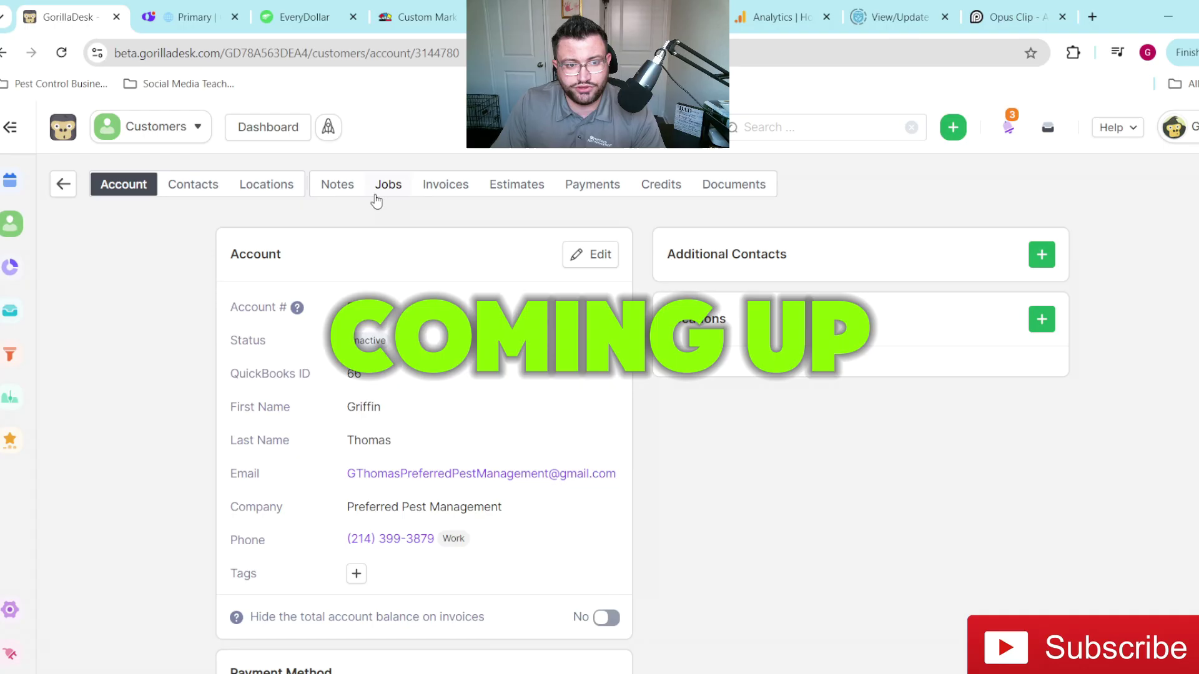
- Look over the customer's existing invoices
click(453, 193)
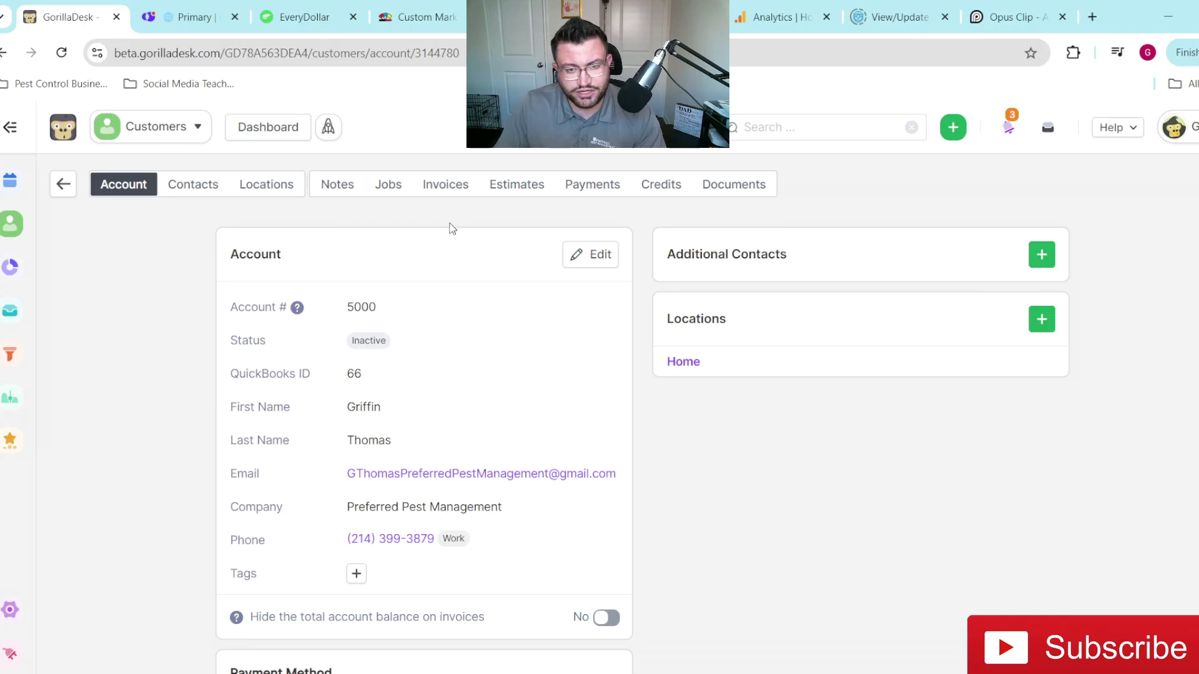
scroll(604, 401, down, 2)
scroll(604, 400, down, 3)
scroll(603, 397, up, 5)
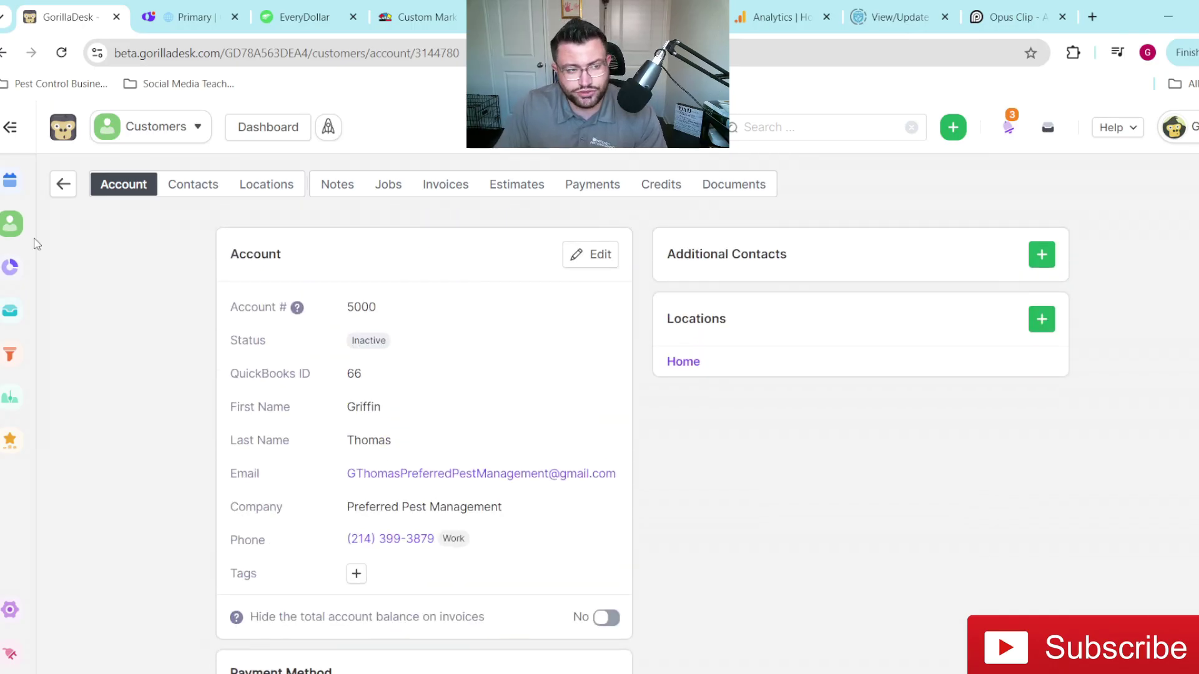
- Create a new job from the Jobs tab using the Quarterly Service Paid Monthly (1st or 28th) service
click(387, 187)
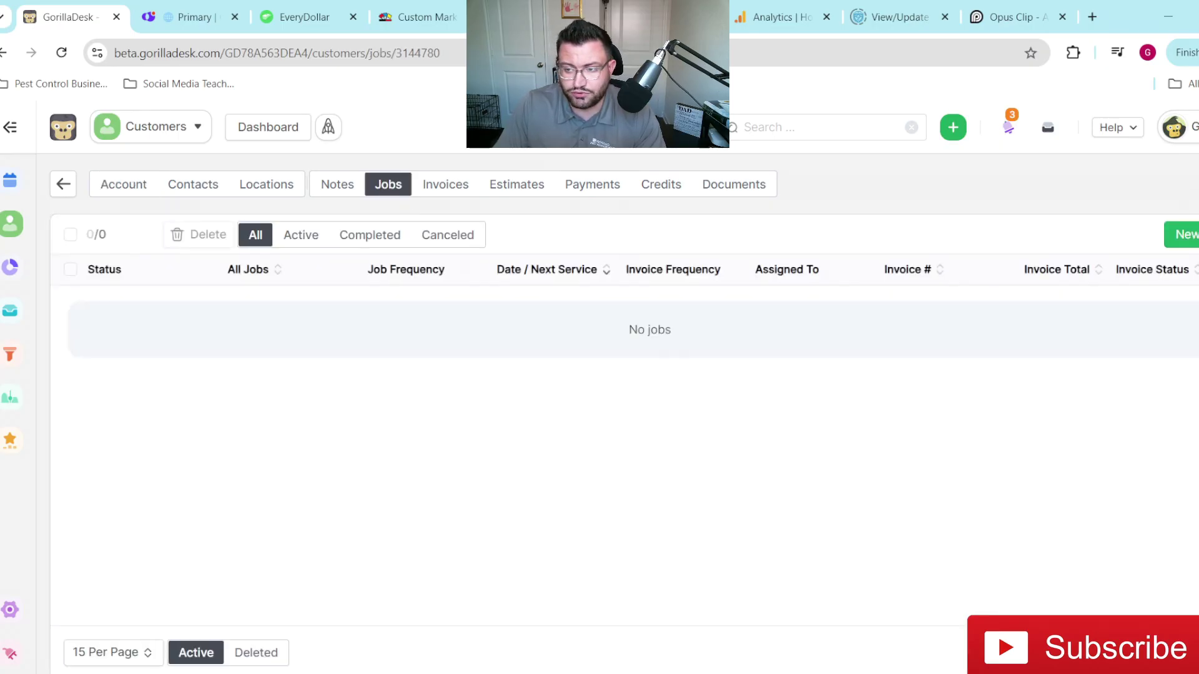
click(1184, 234)
scroll(707, 481, down, 3)
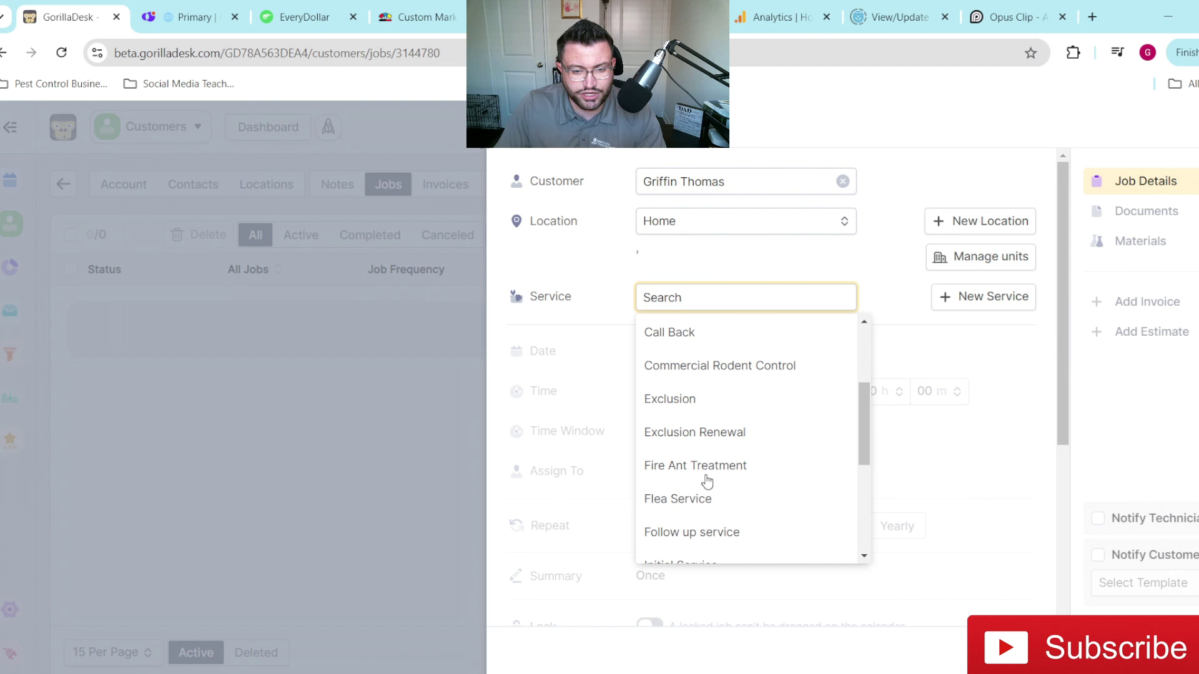
scroll(708, 481, down, 7)
scroll(708, 478, up, 2)
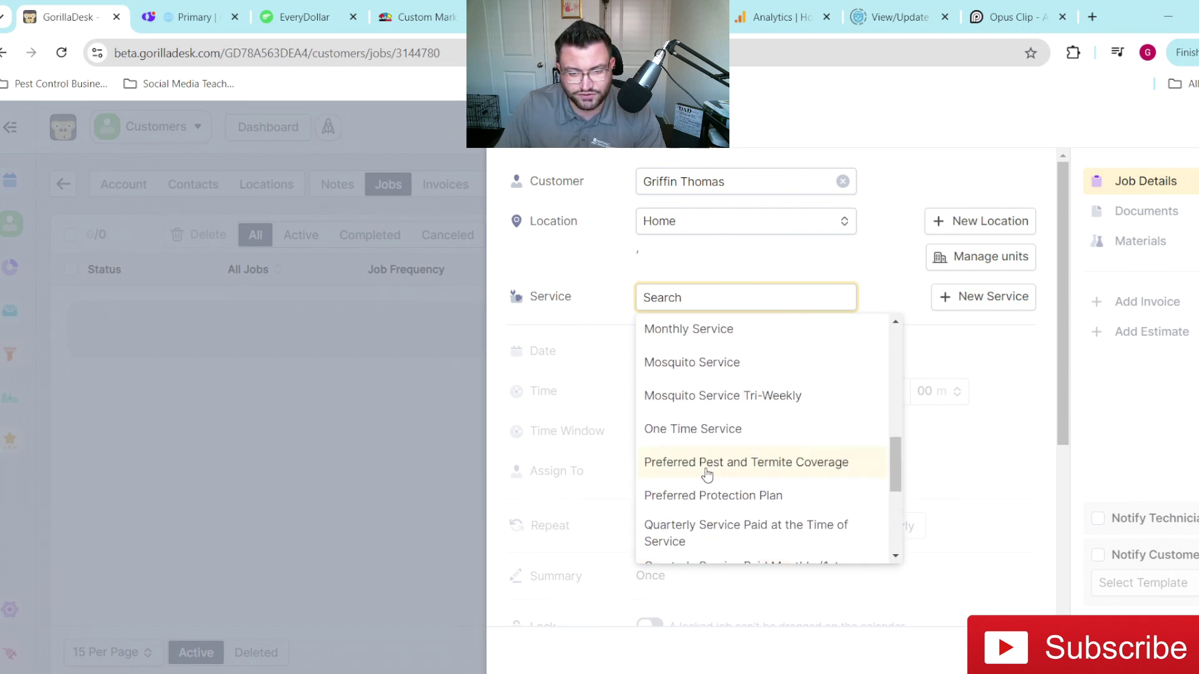
scroll(708, 476, down, 5)
scroll(706, 473, up, 5)
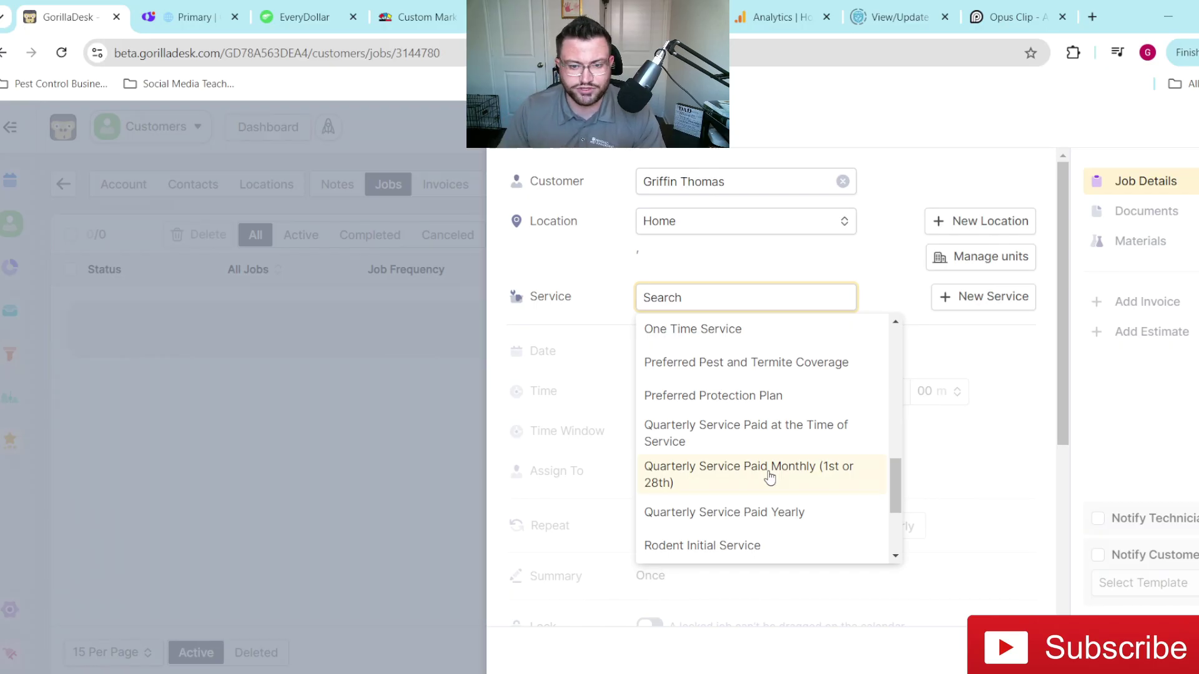
click(725, 482)
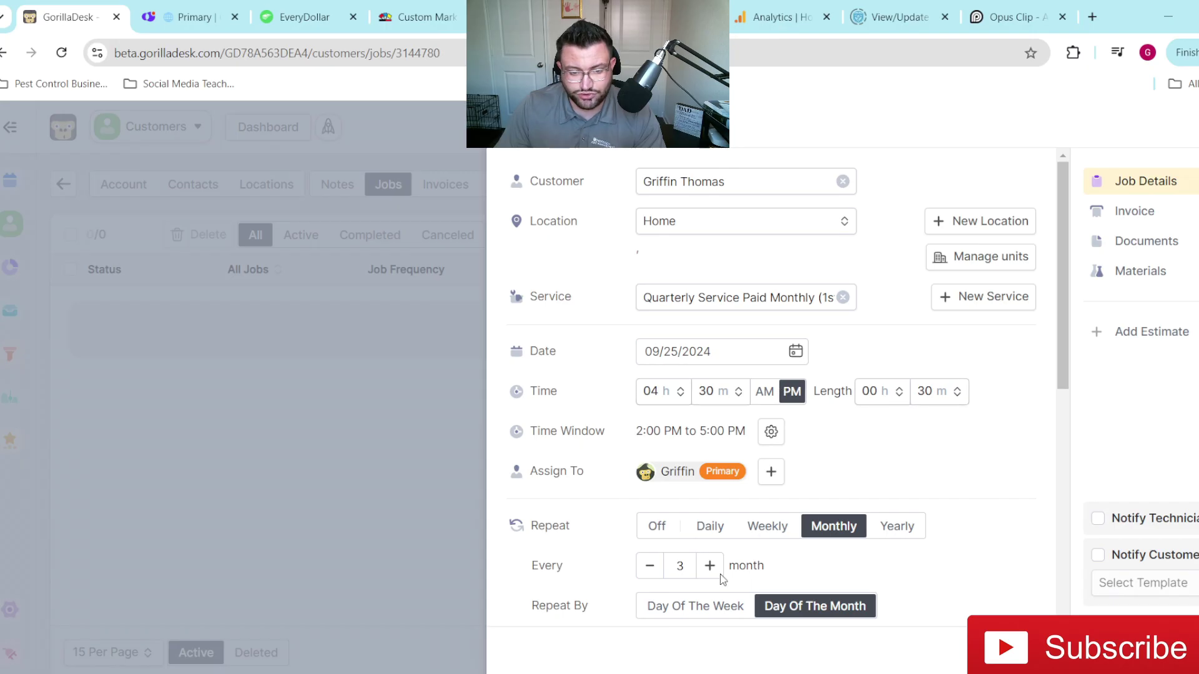
scroll(931, 391, down, 3)
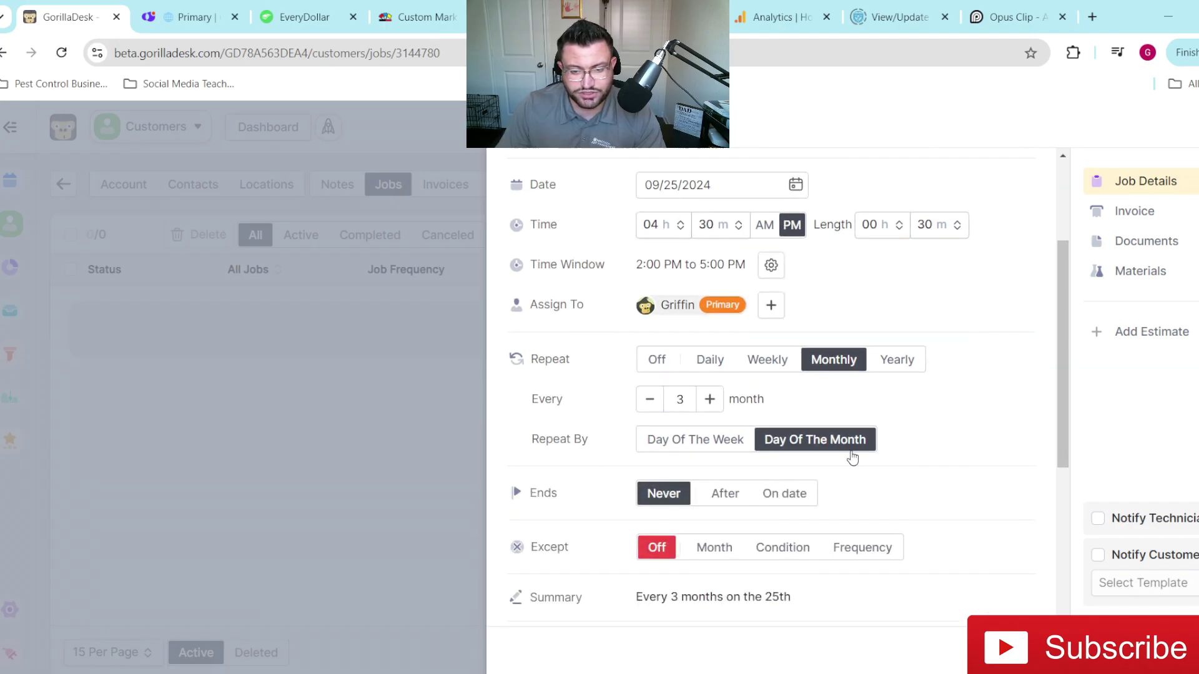
scroll(944, 455, up, 3)
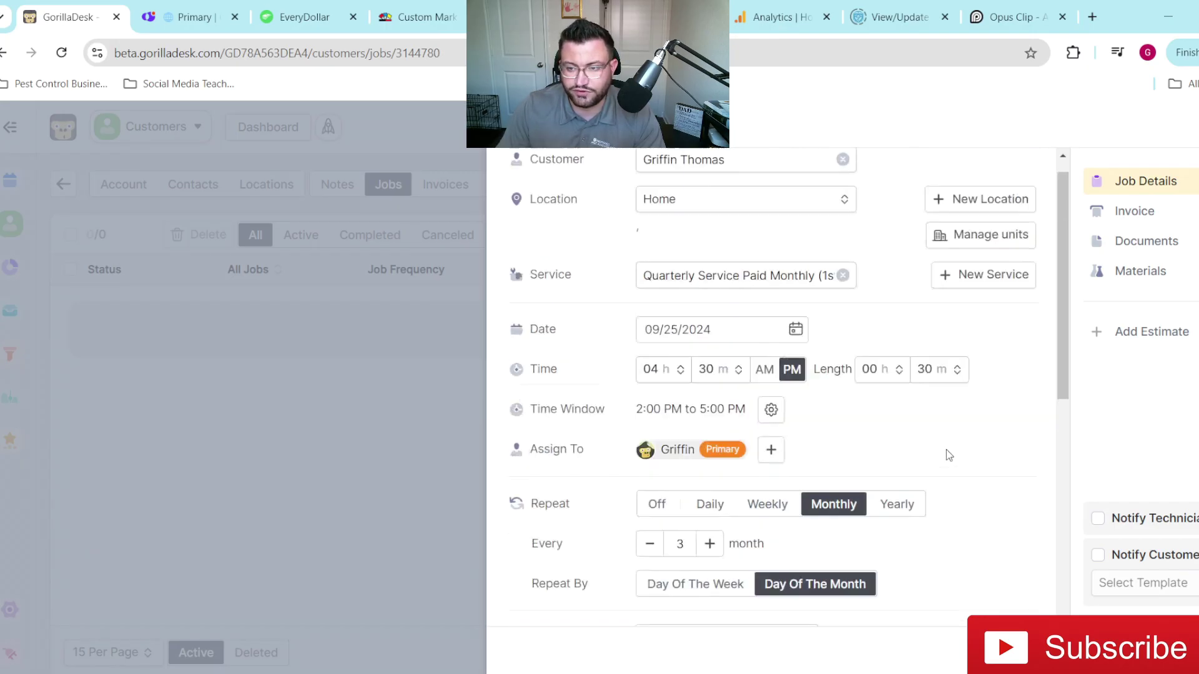
- Remove the job's prefilled Quarterly Service invoice and add a blank invoice 10332 in its place
click(1135, 215)
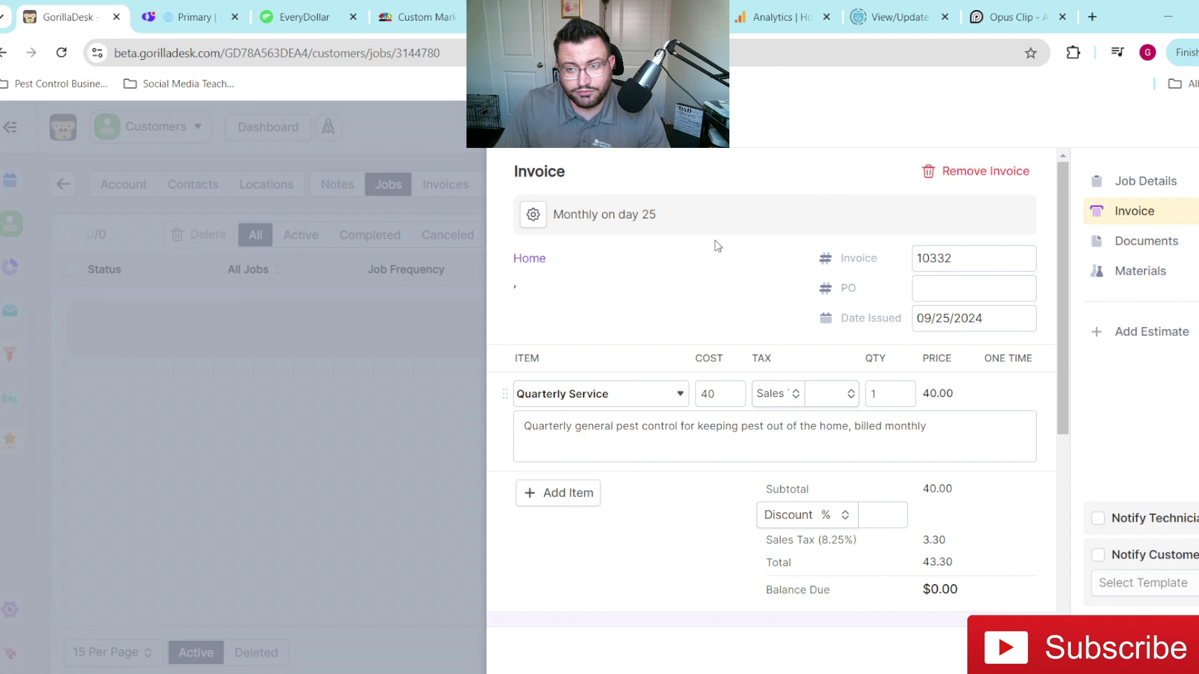
click(966, 175)
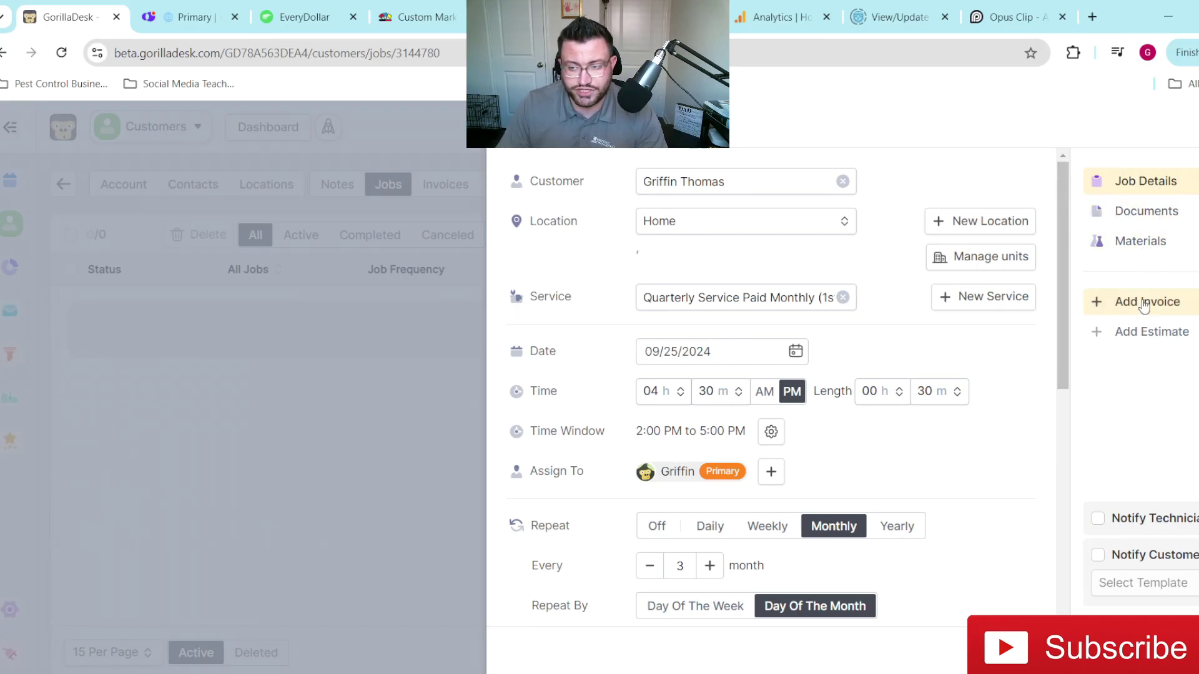
click(1092, 305)
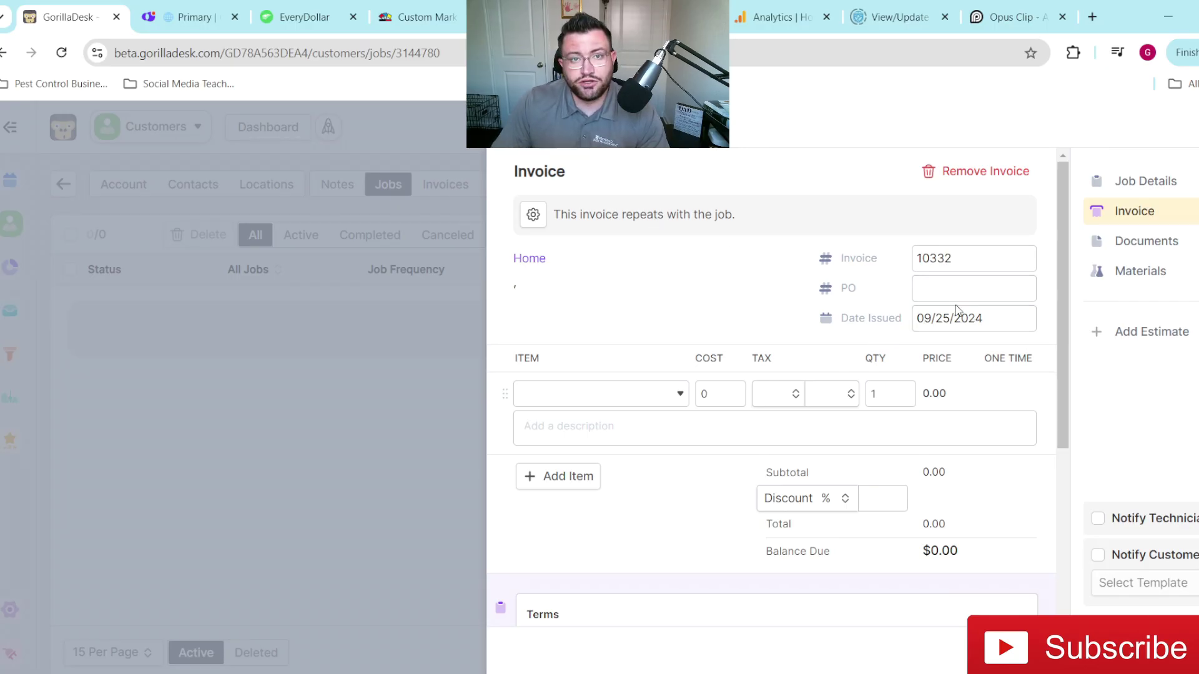
- Change invoice 10332's Date Issued from 09/25/2024 to October 1, 2024
click(942, 320)
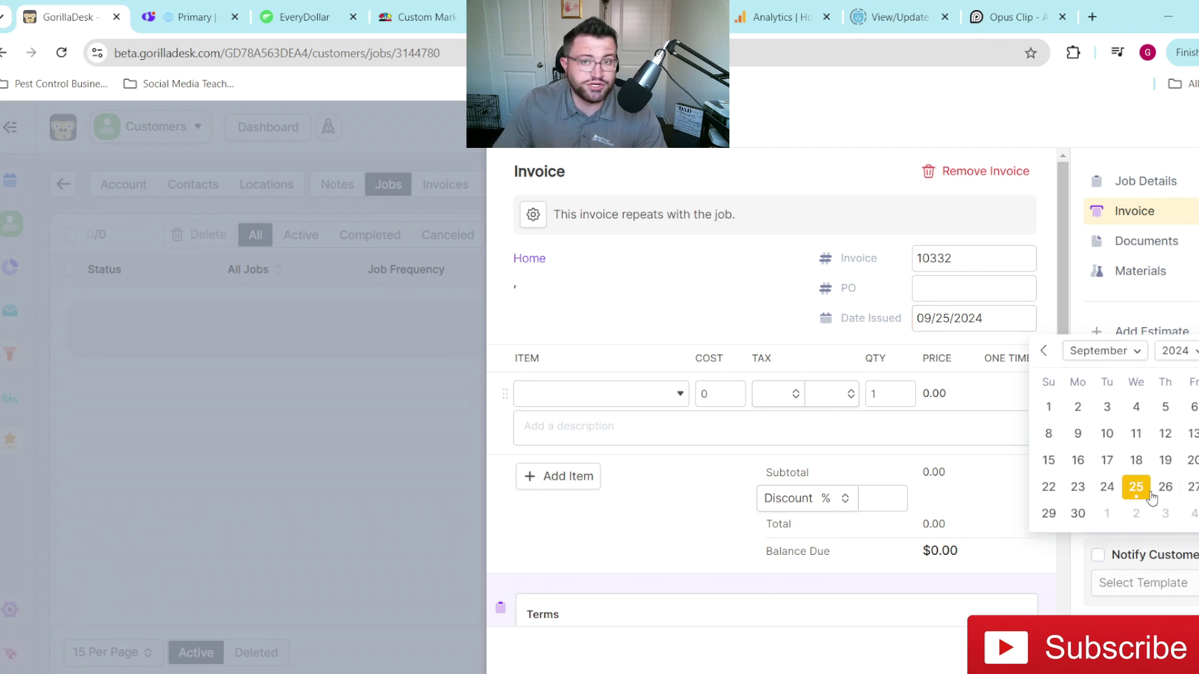
click(1112, 354)
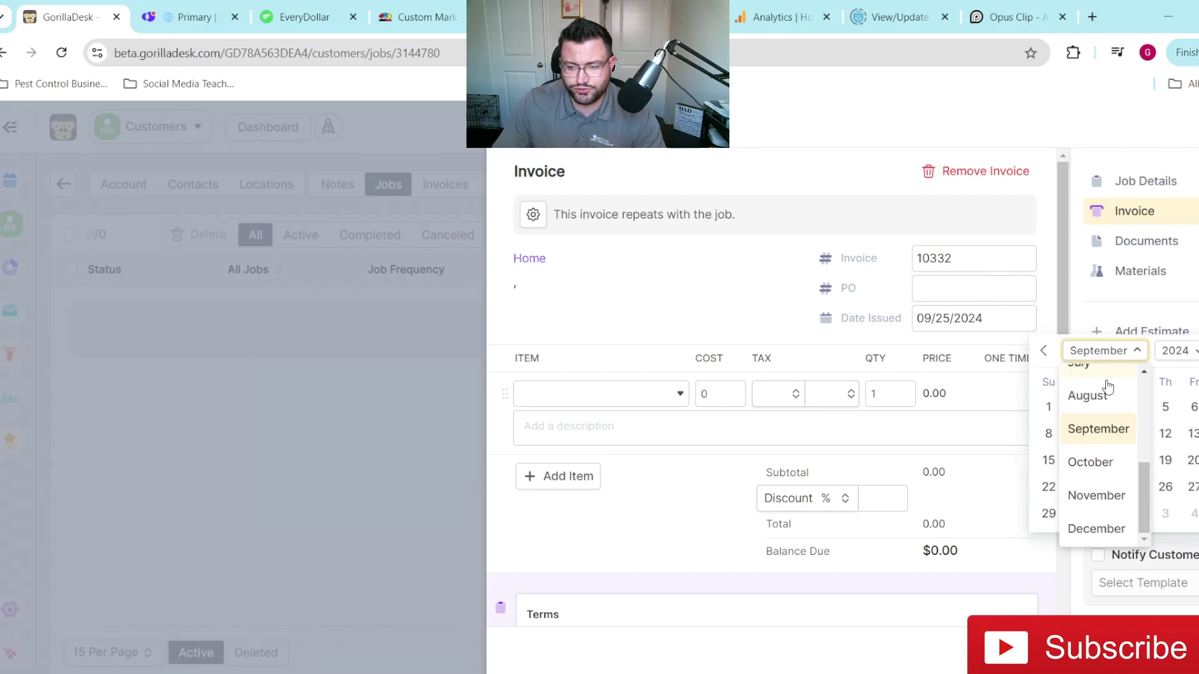
click(1095, 463)
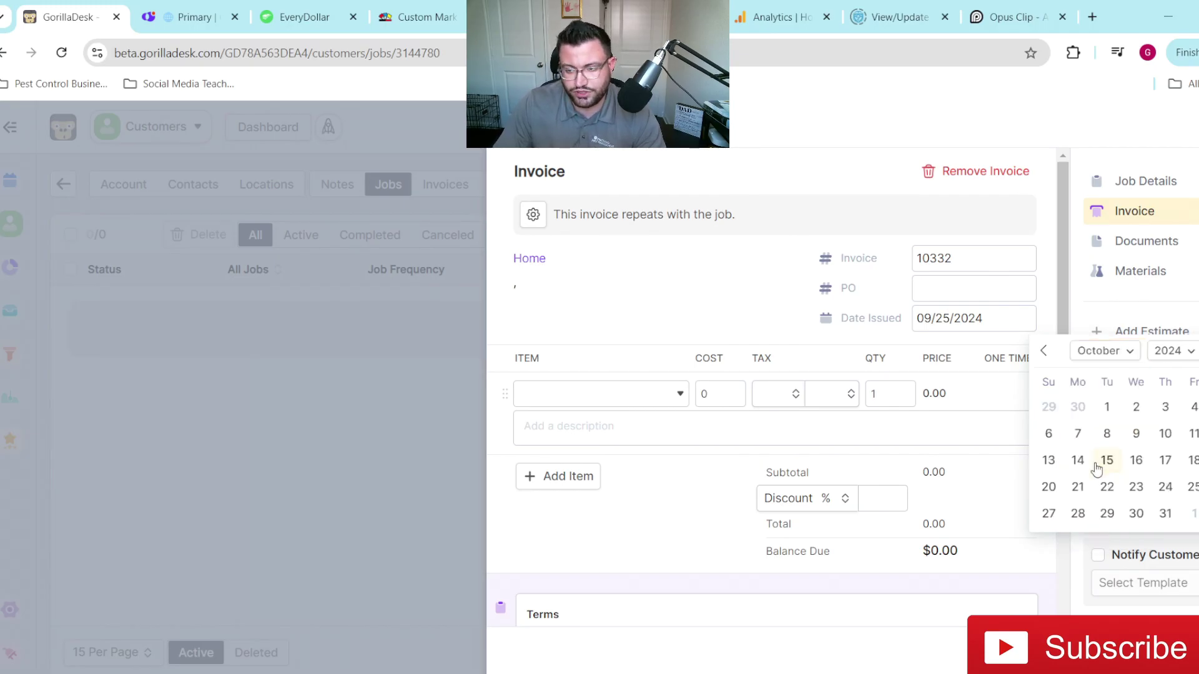
click(1108, 408)
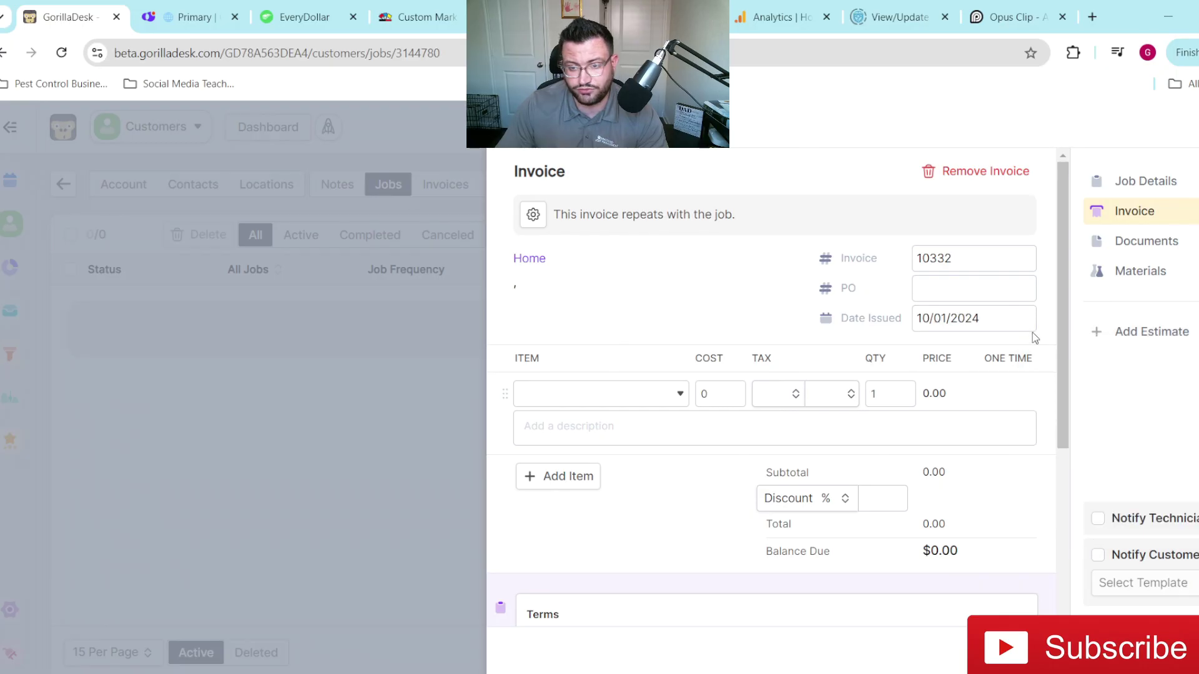
- Open the frequency settings for the invoice that repeats with the job
click(534, 219)
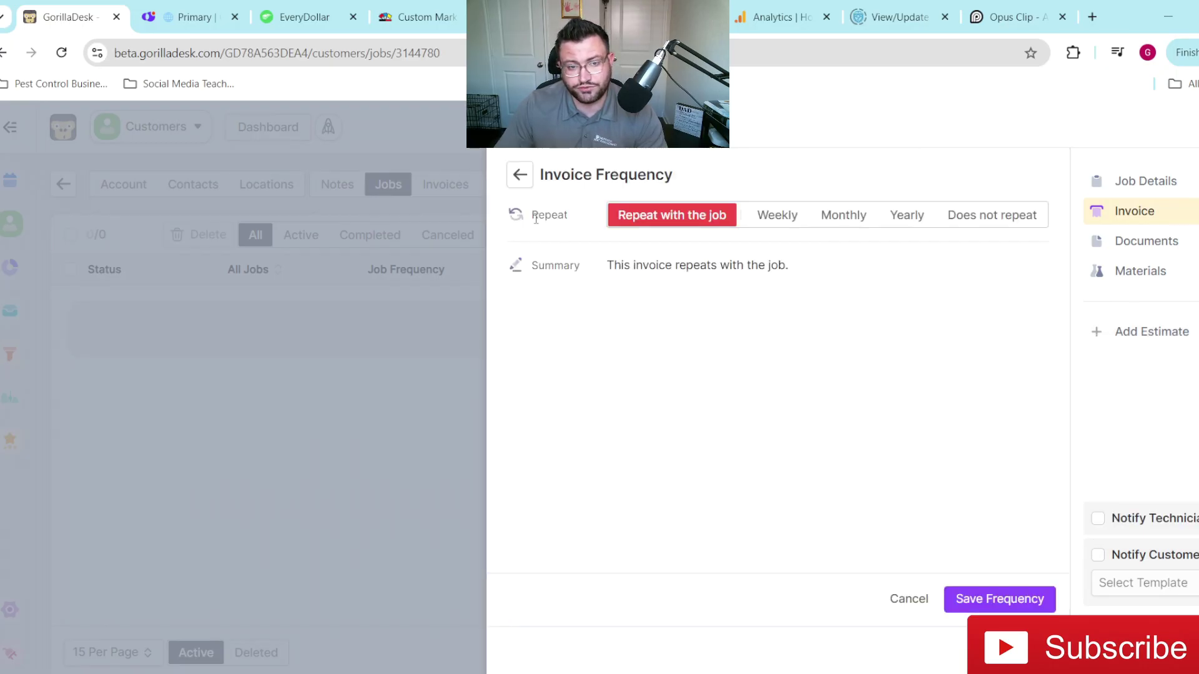
click(520, 175)
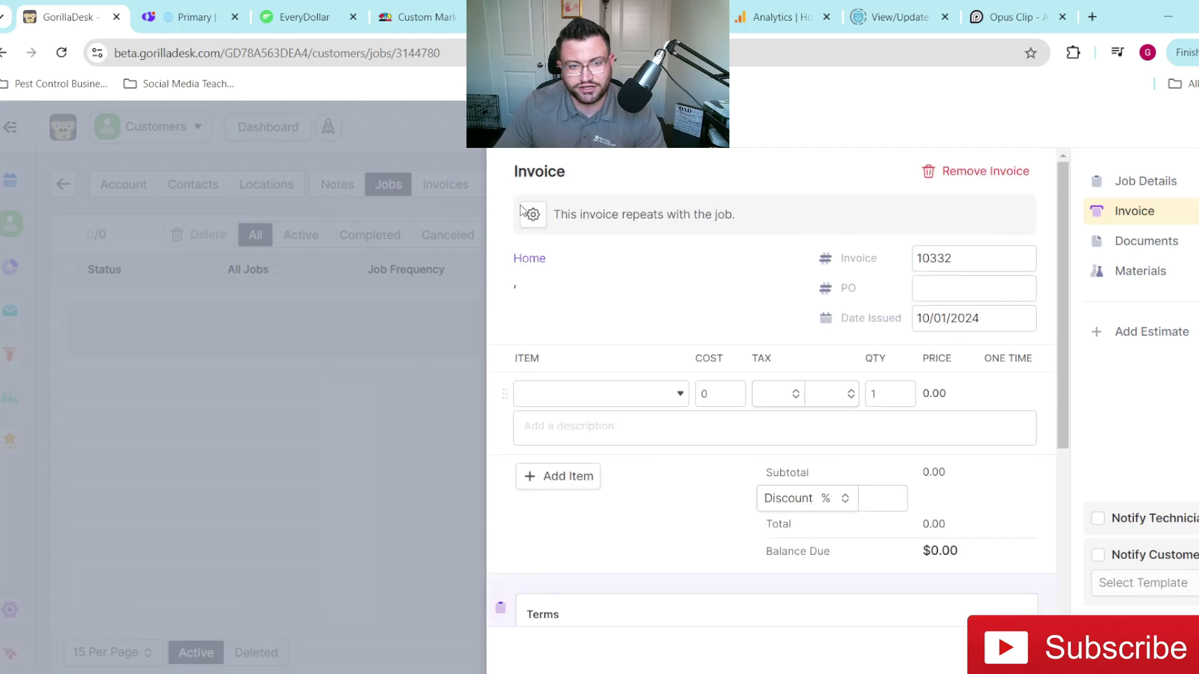
click(535, 217)
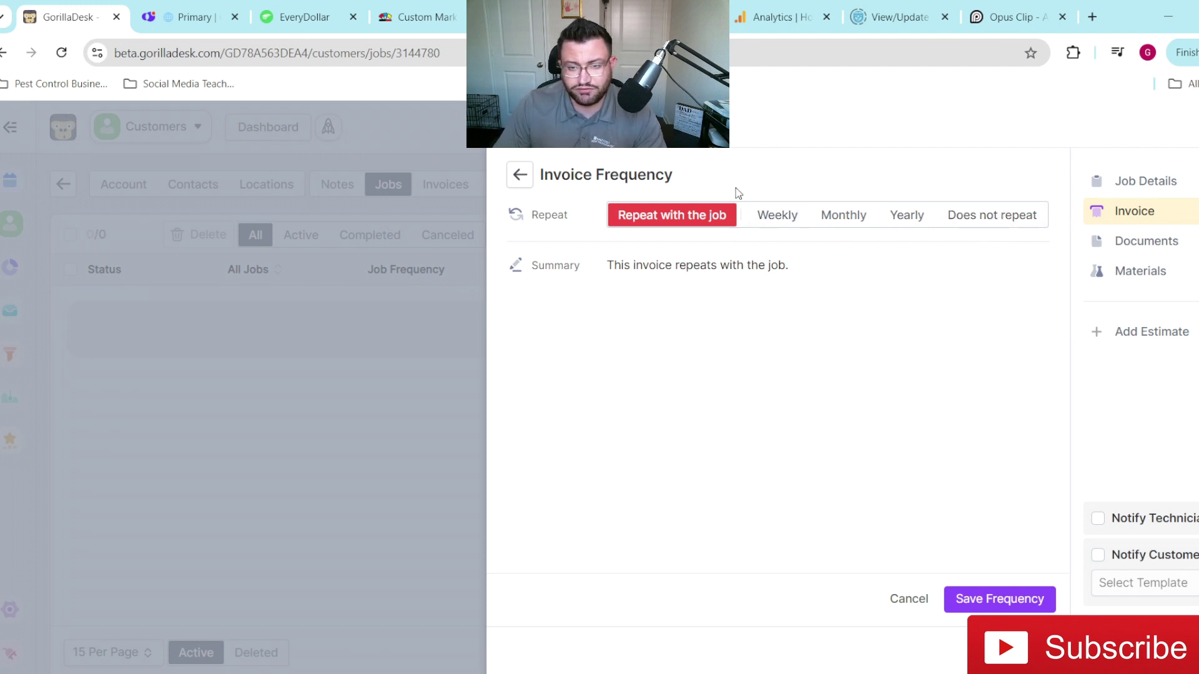
- Set the invoice to repeat Monthly, every 1 month, never ending
click(843, 214)
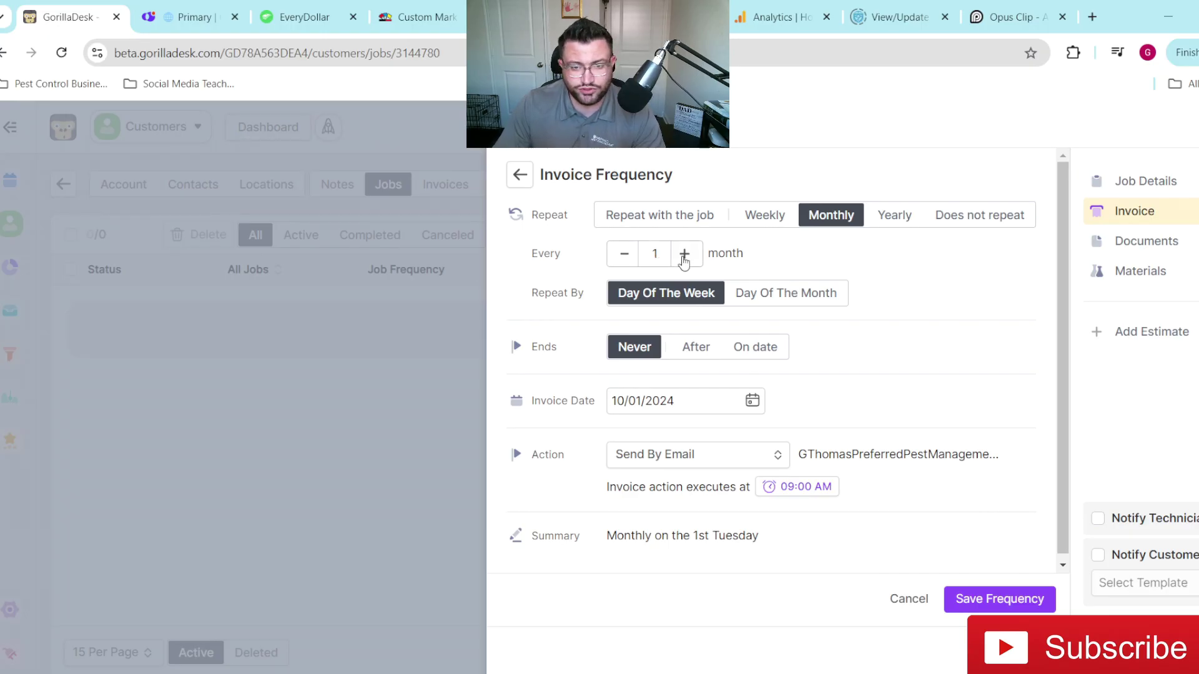
double_click(684, 254)
click(685, 253)
double_click(687, 254)
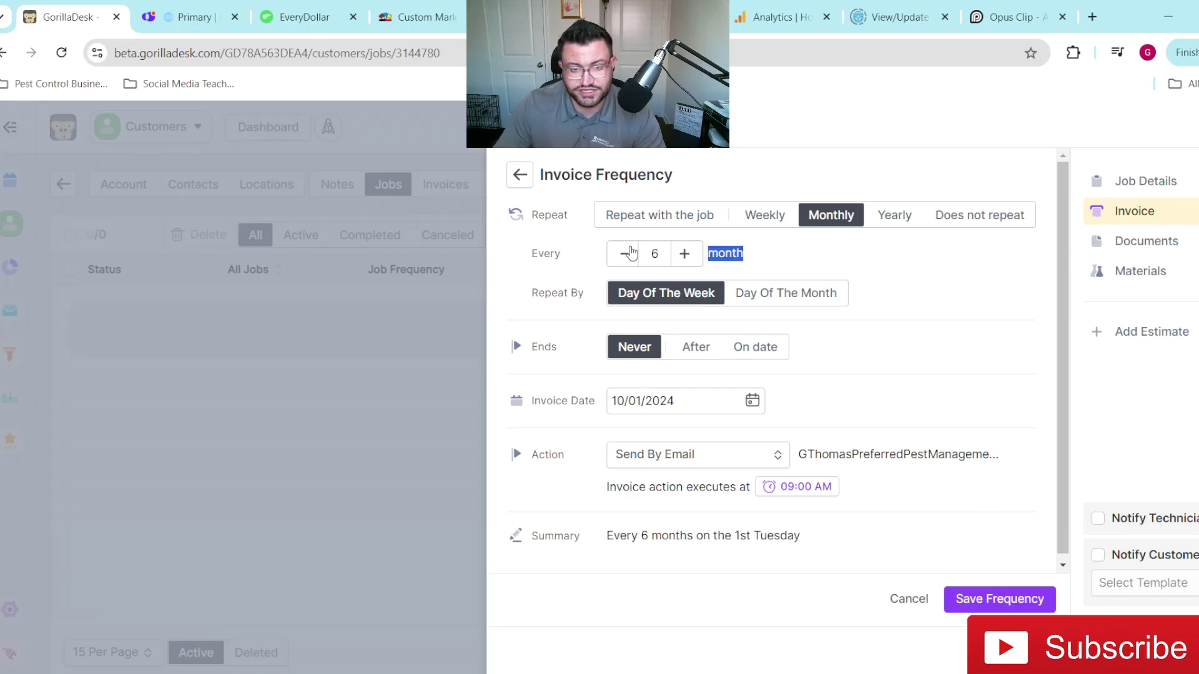
double_click(624, 254)
double_click(625, 255)
click(625, 255)
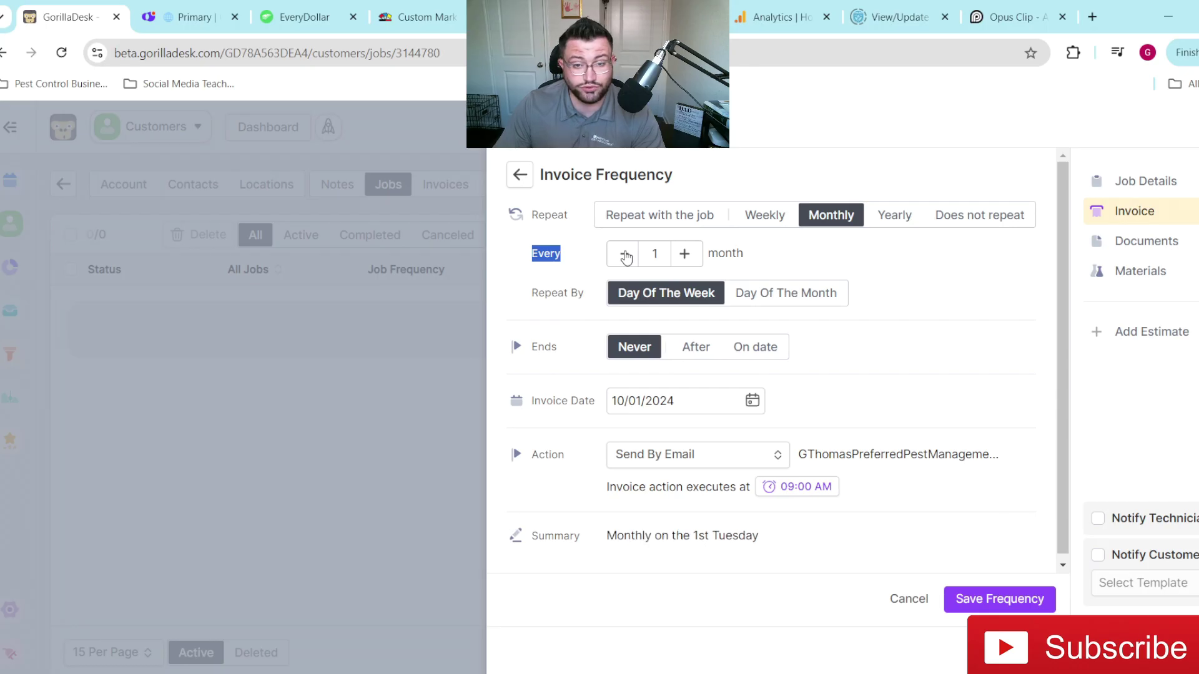
click(765, 260)
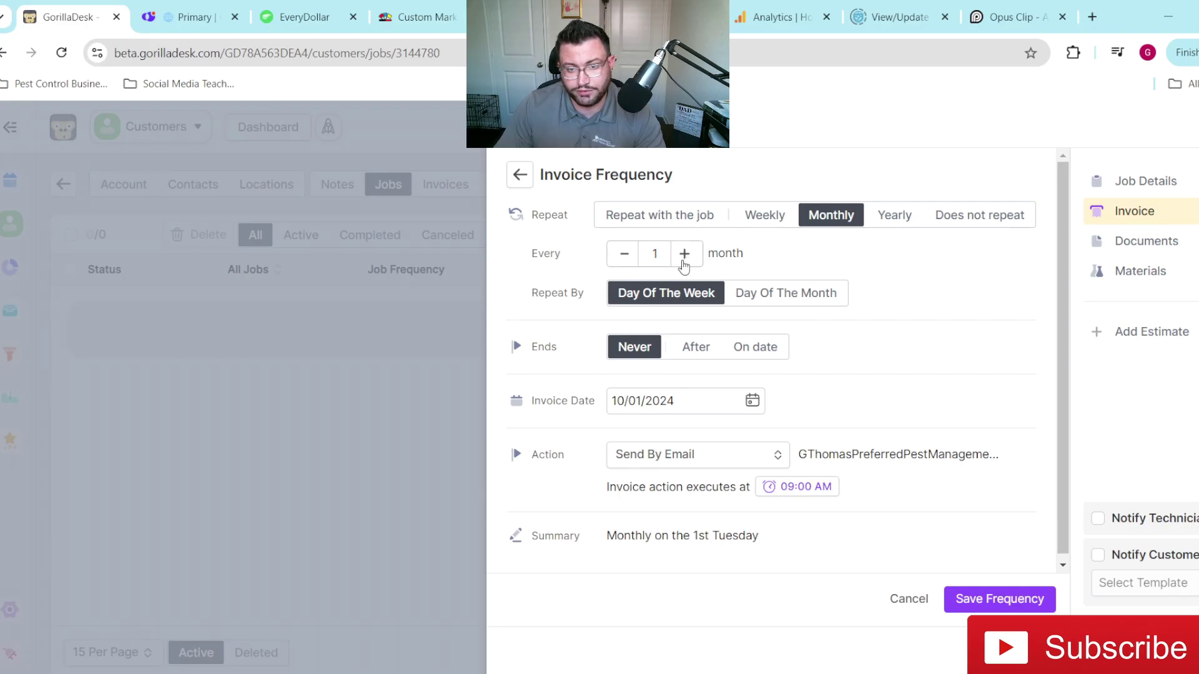
click(774, 297)
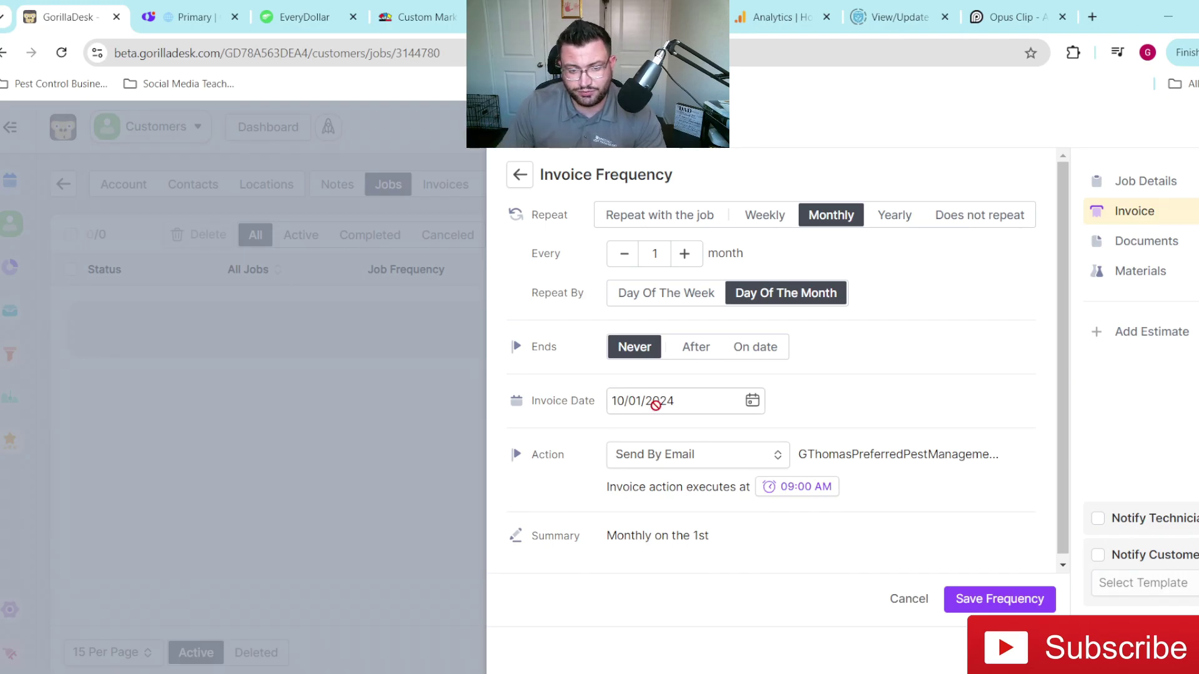
triple_click(649, 400)
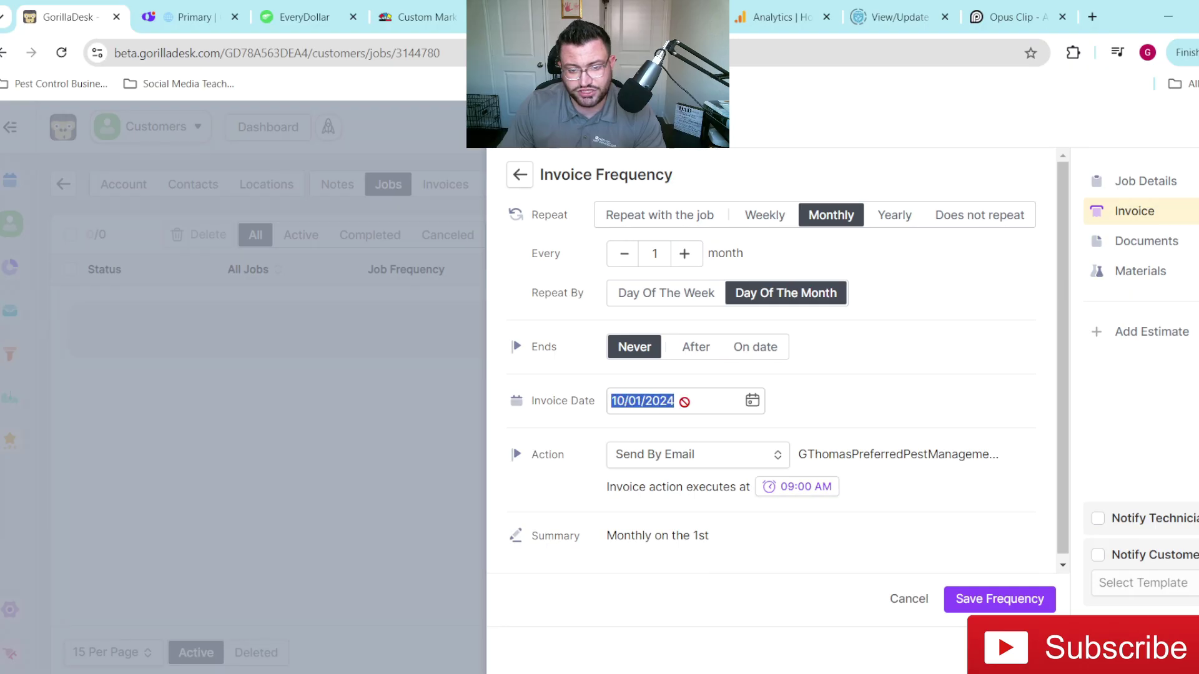
triple_click(685, 402)
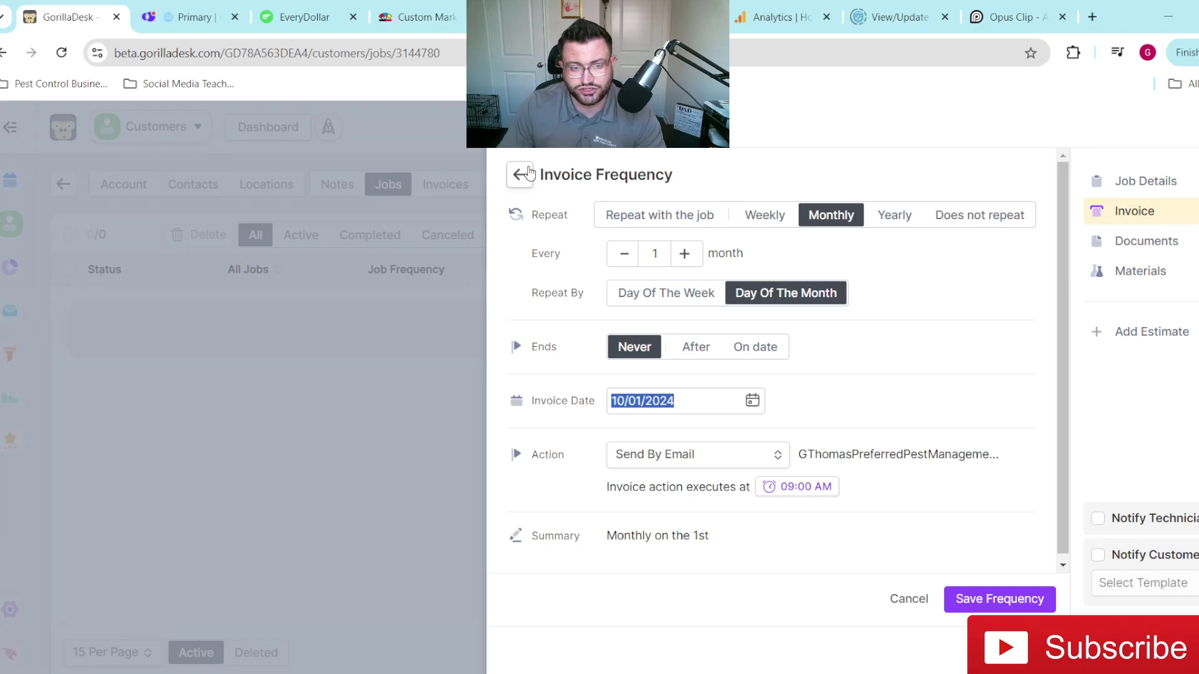
- Return to the invoice to check the issue date, then reopen the frequency settings
click(520, 175)
click(988, 320)
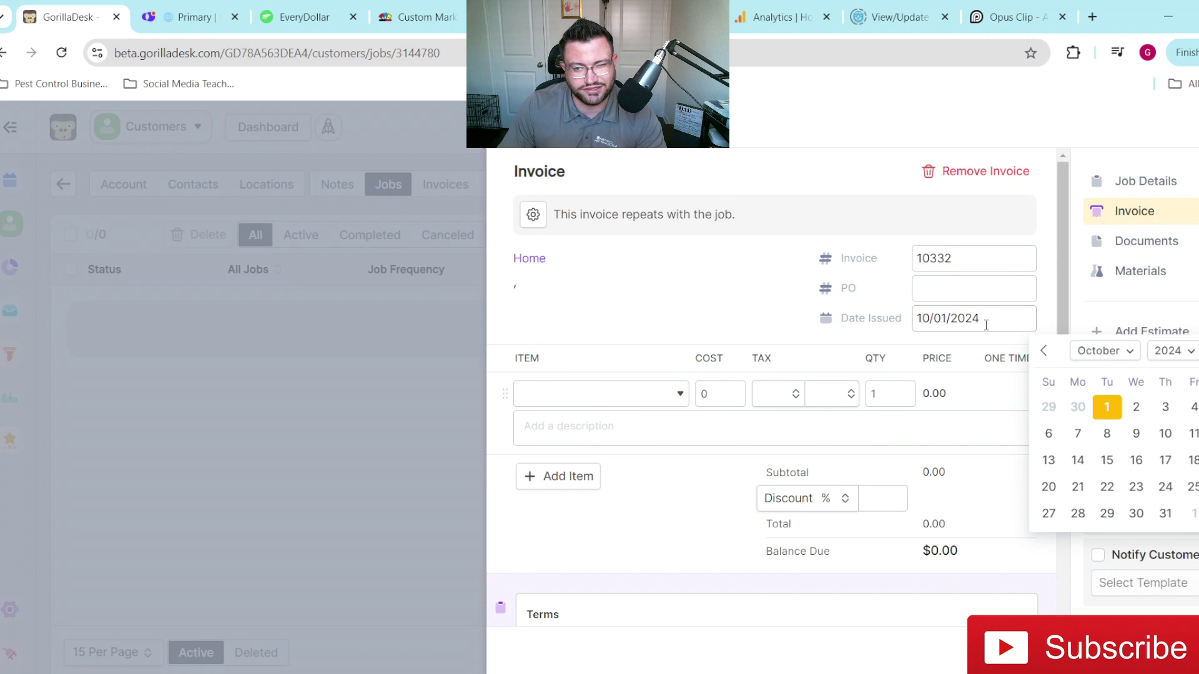
click(997, 322)
click(533, 214)
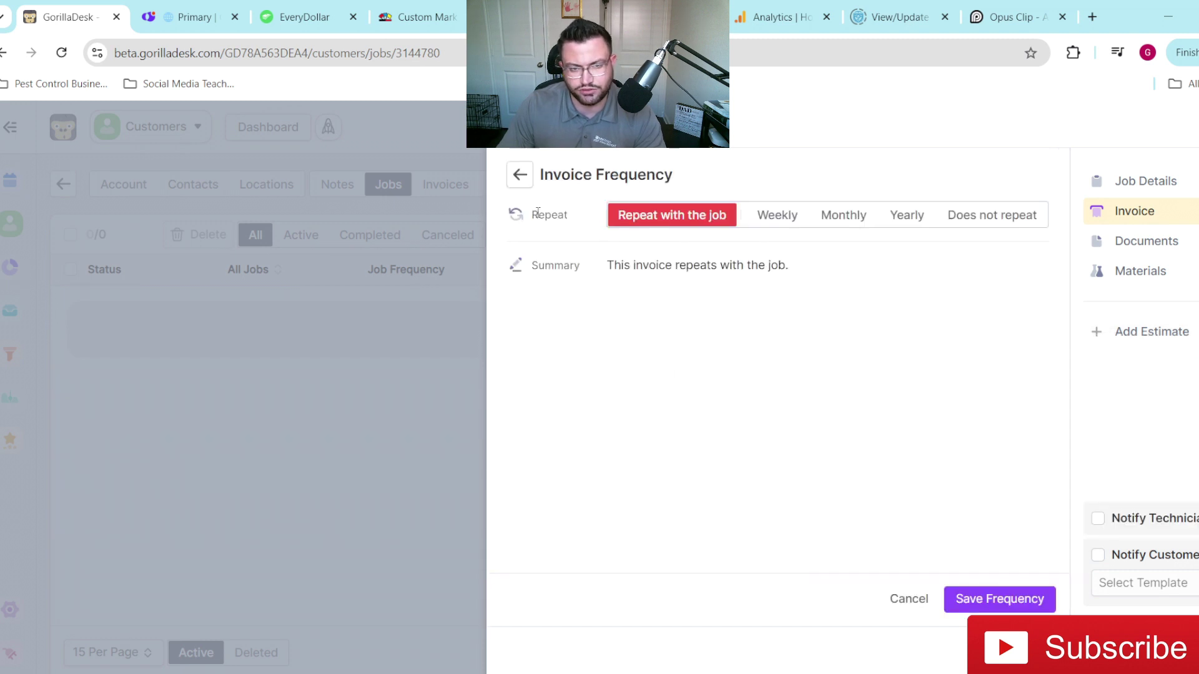
- Choose Monthly repetition every 1 month starting 10/01/2024, sent by email at 09:00 AM
click(843, 223)
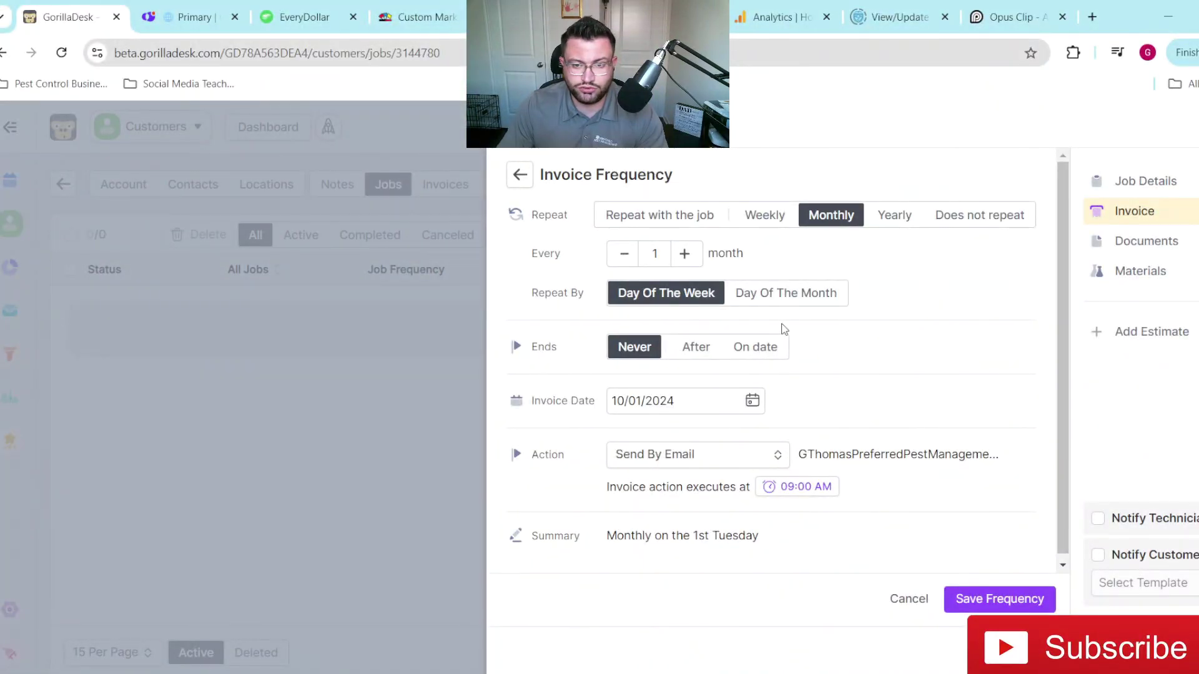
- Set Repeat By to Day Of The Month so the invoice repeats on the 1st
click(755, 295)
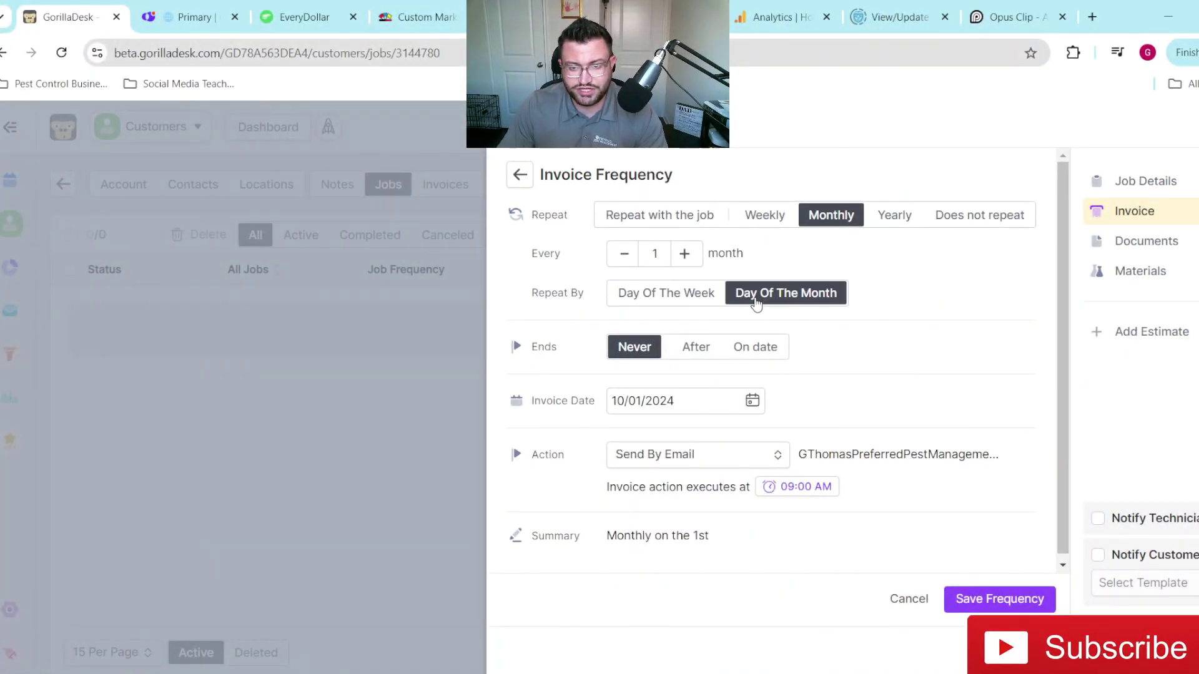
click(718, 295)
click(781, 293)
click(680, 297)
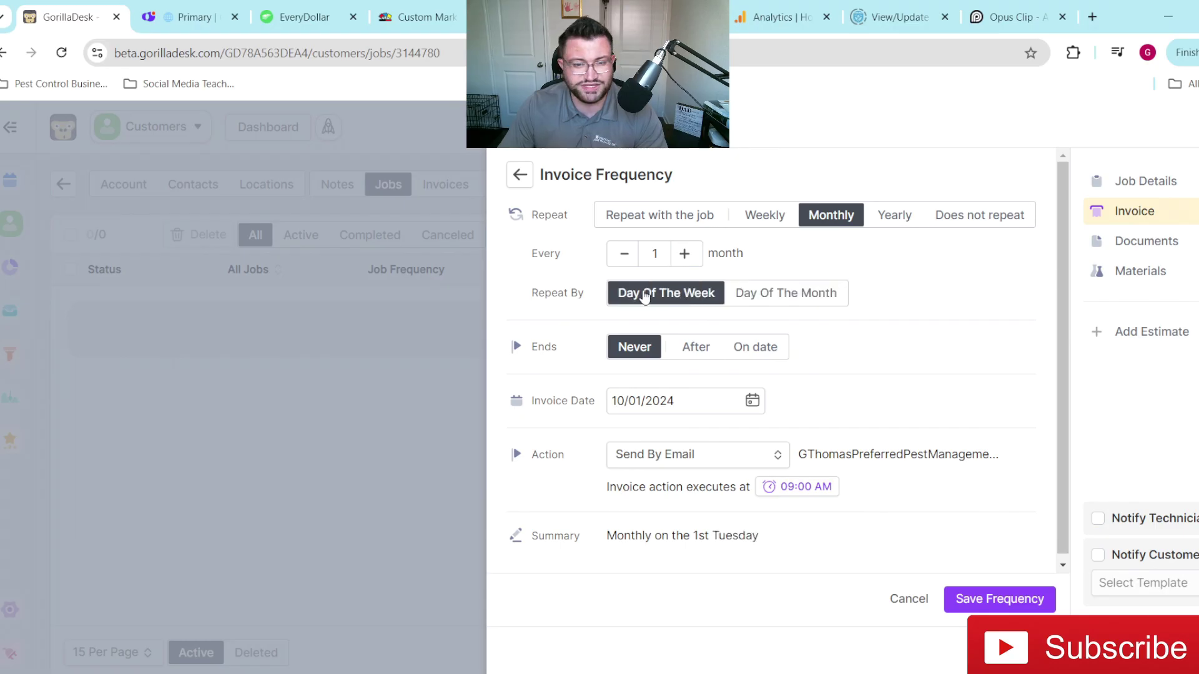
click(763, 305)
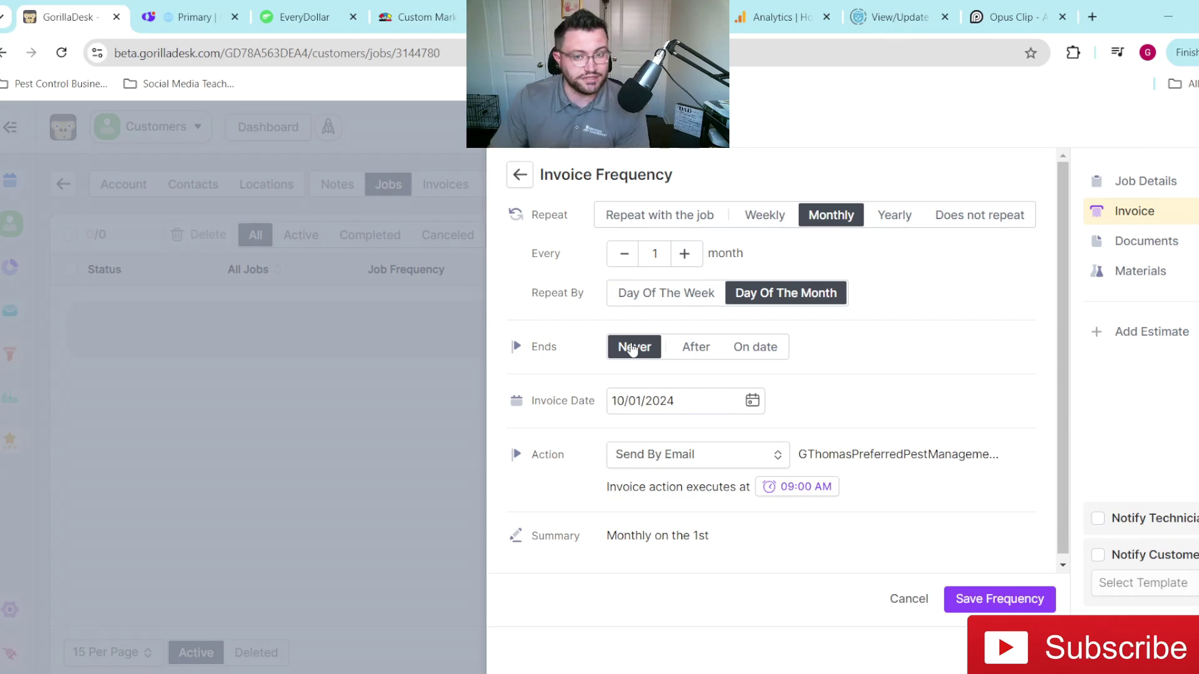
- Try ending the series after a number of invoices, raising the count to 12 and back to 1
click(709, 346)
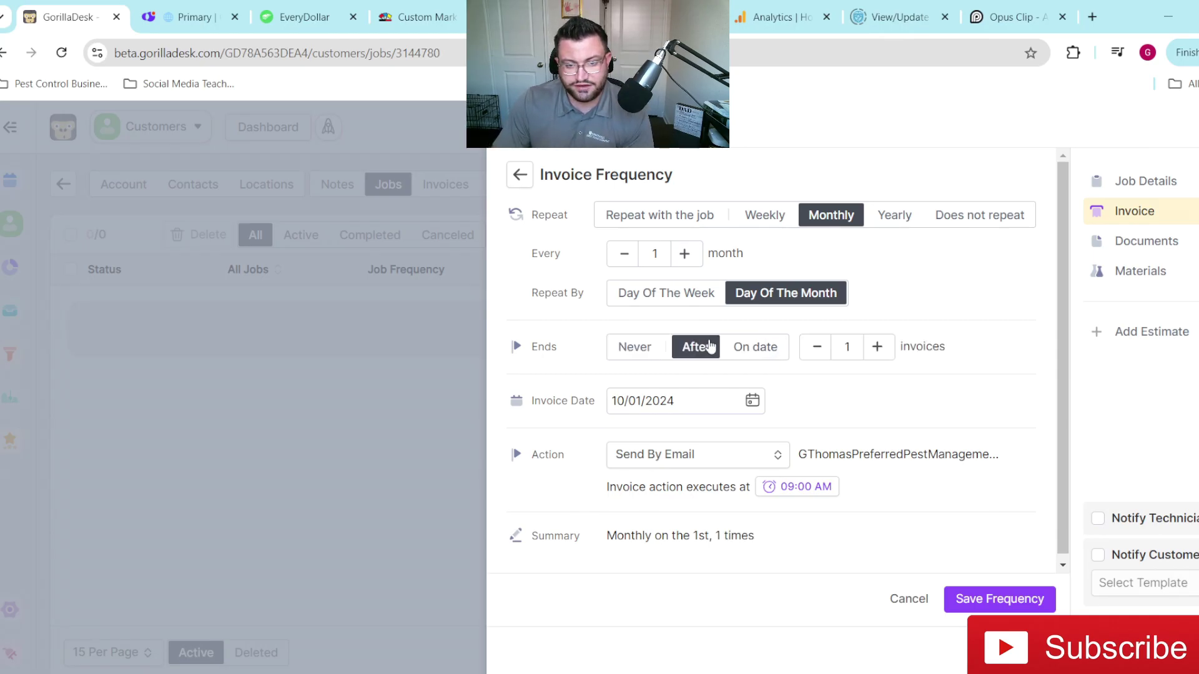
click(746, 348)
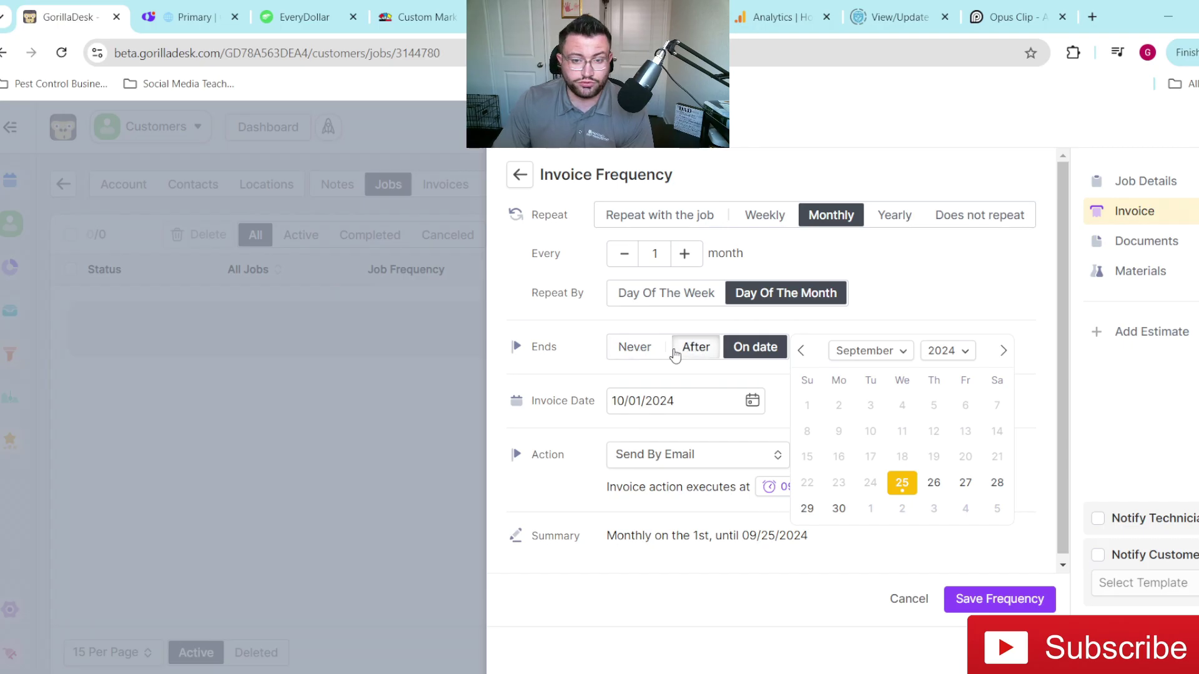
click(675, 354)
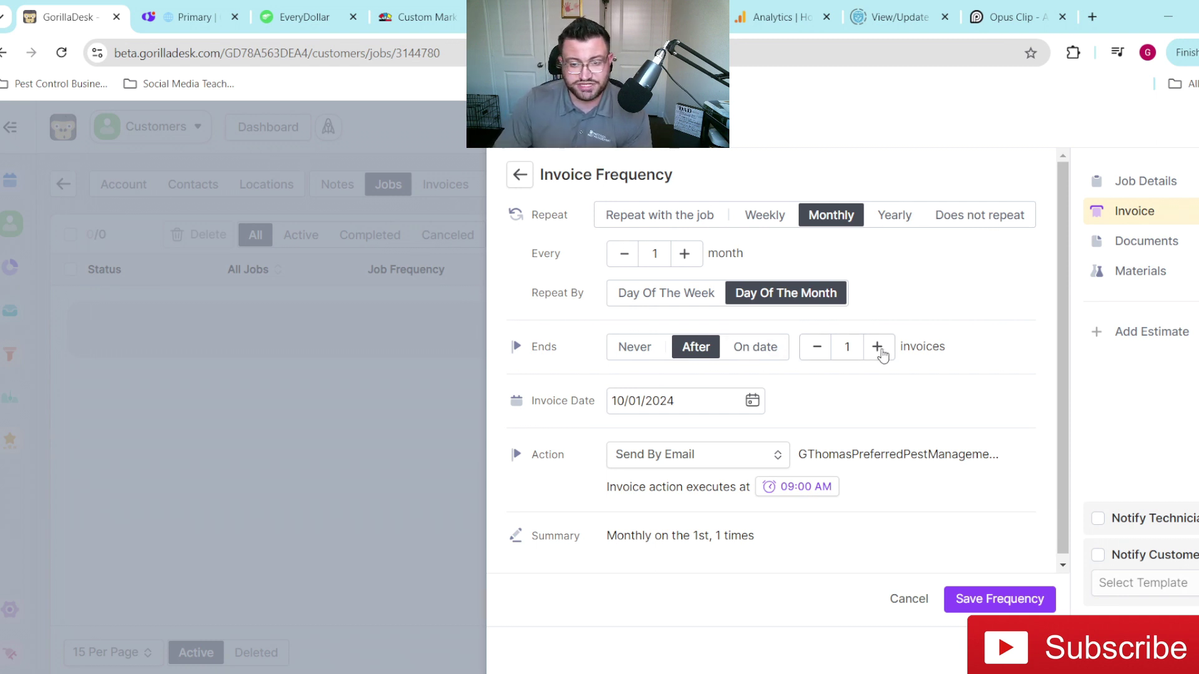
double_click(878, 349)
double_click(878, 349)
click(878, 349)
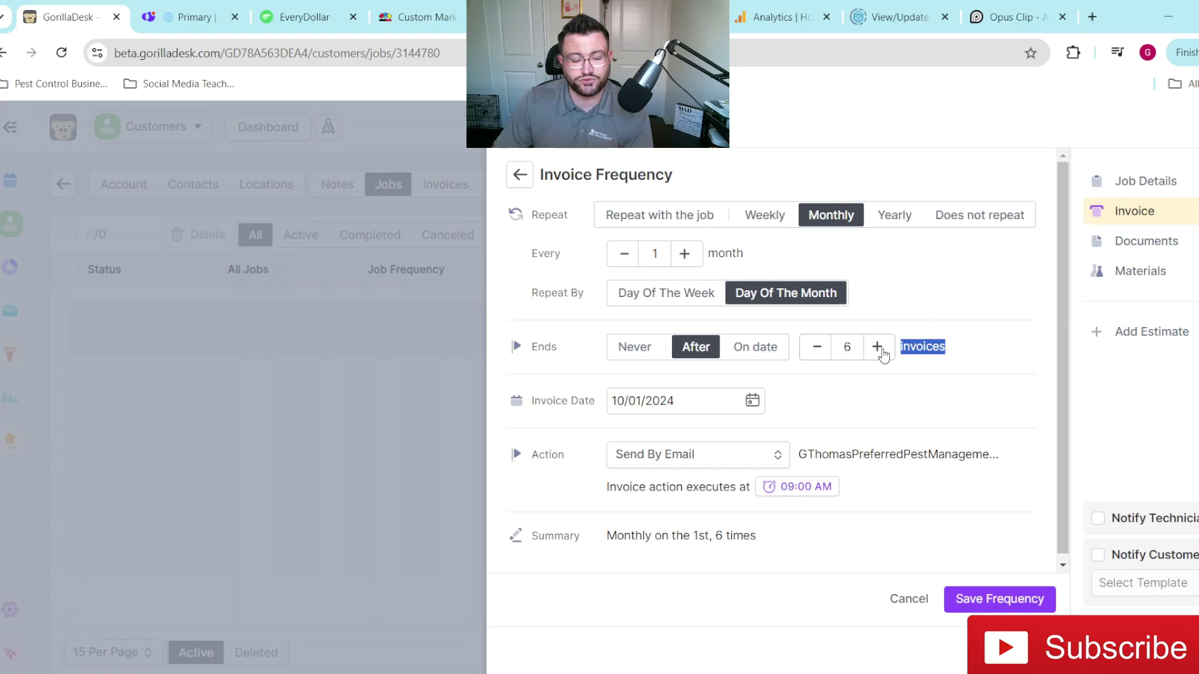
double_click(878, 348)
double_click(878, 348)
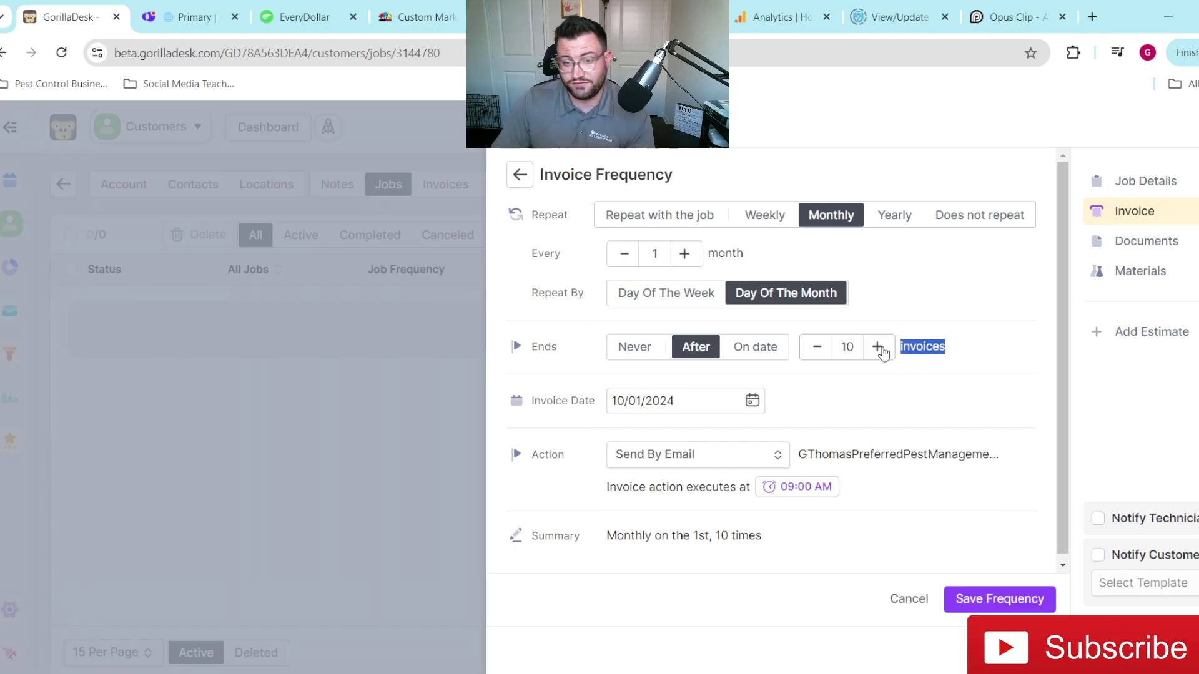
double_click(878, 348)
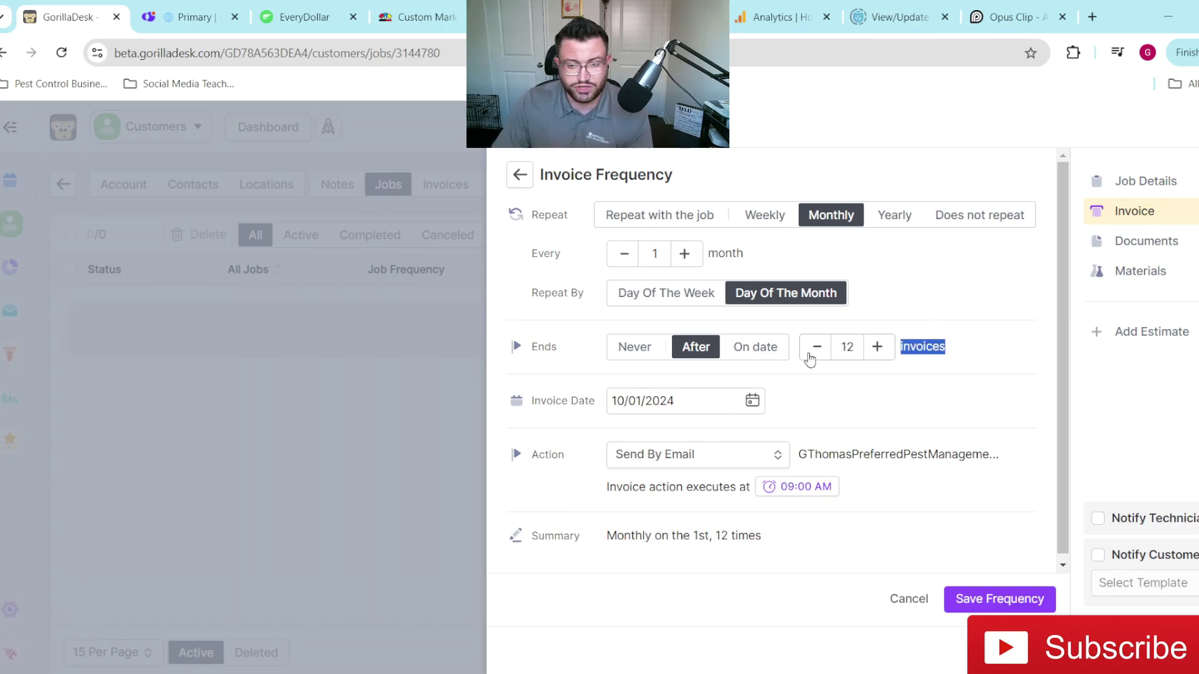
click(811, 357)
triple_click(810, 357)
double_click(810, 357)
click(811, 357)
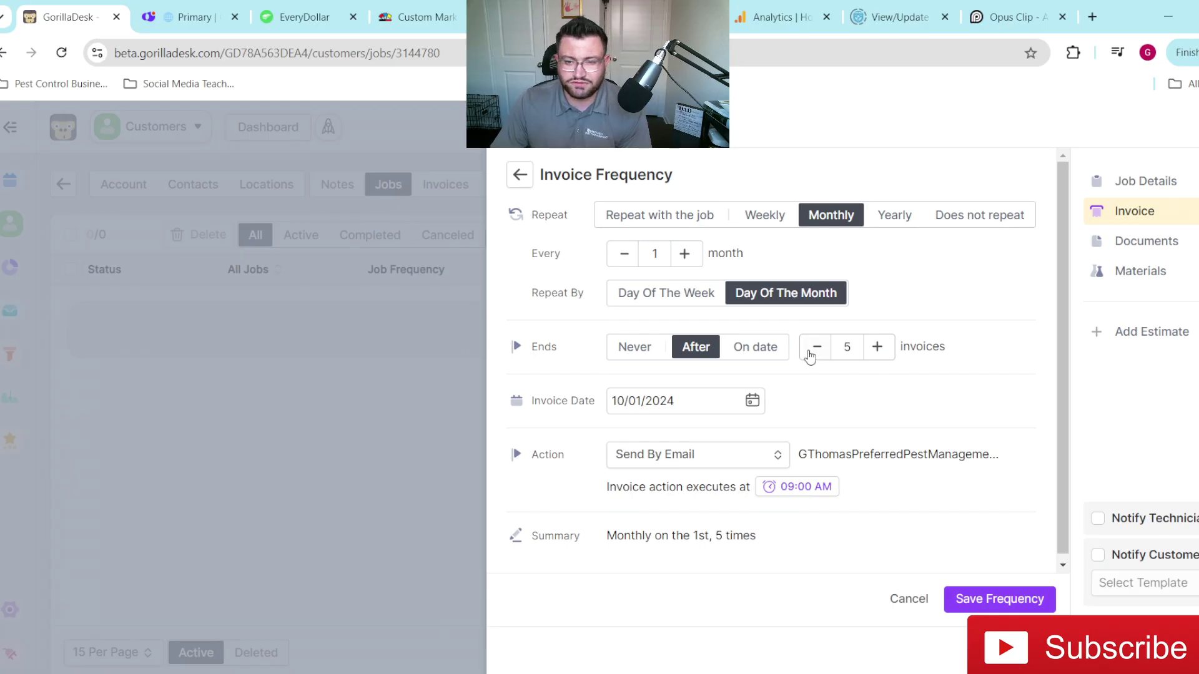
double_click(811, 356)
double_click(811, 356)
- Set the invoice series to never end
click(622, 348)
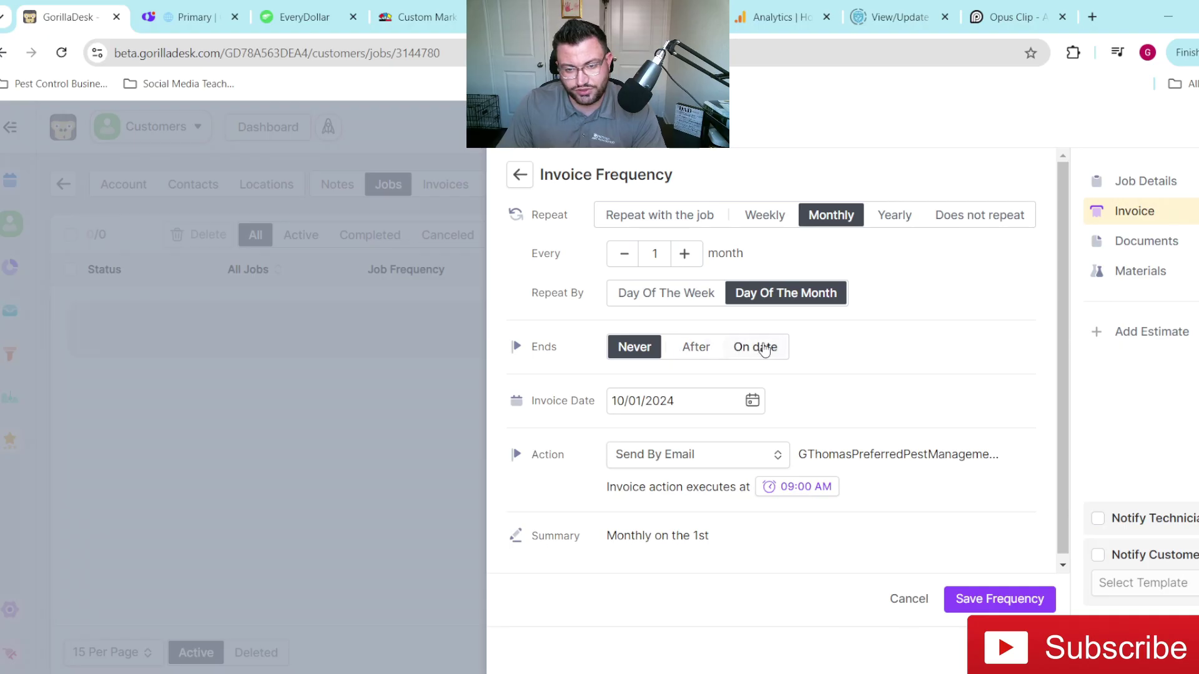
click(759, 348)
click(699, 354)
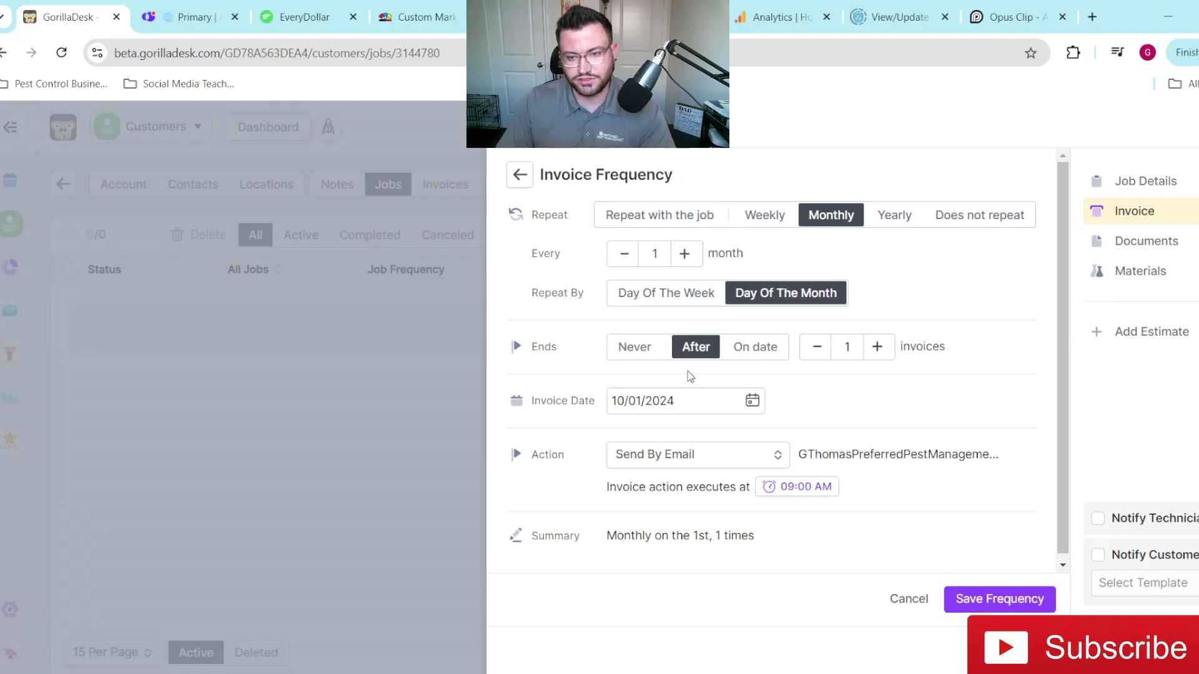
click(638, 350)
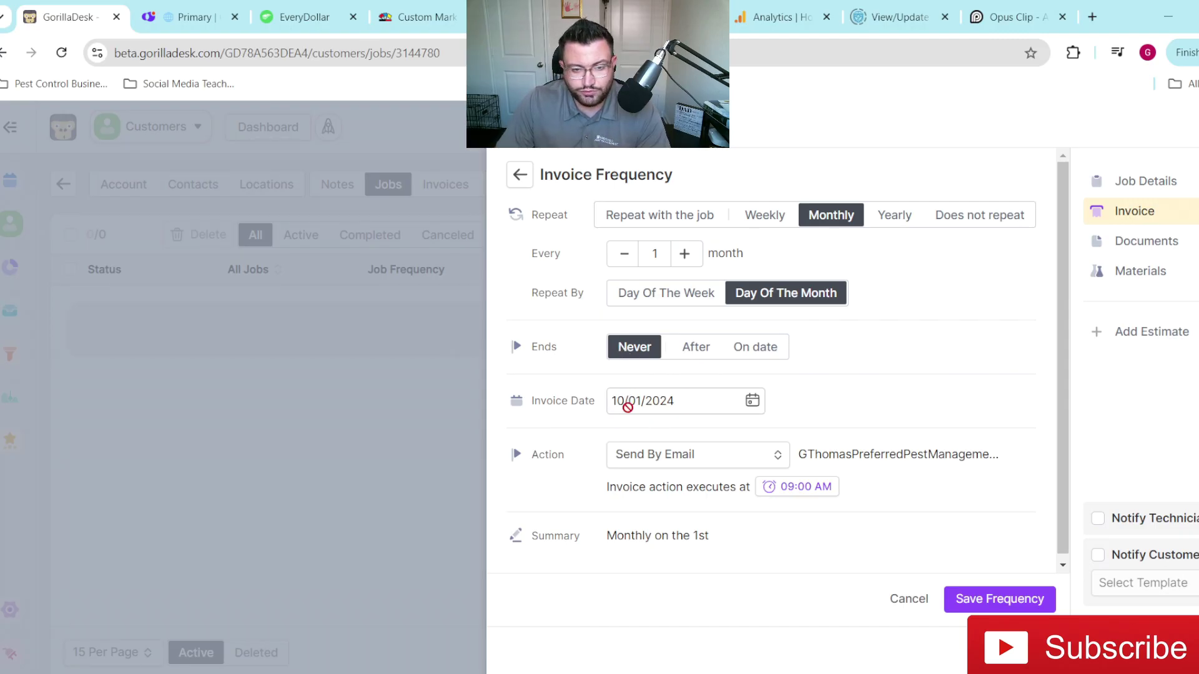
- Set the invoice action to Charge To & Send Receipt
click(676, 459)
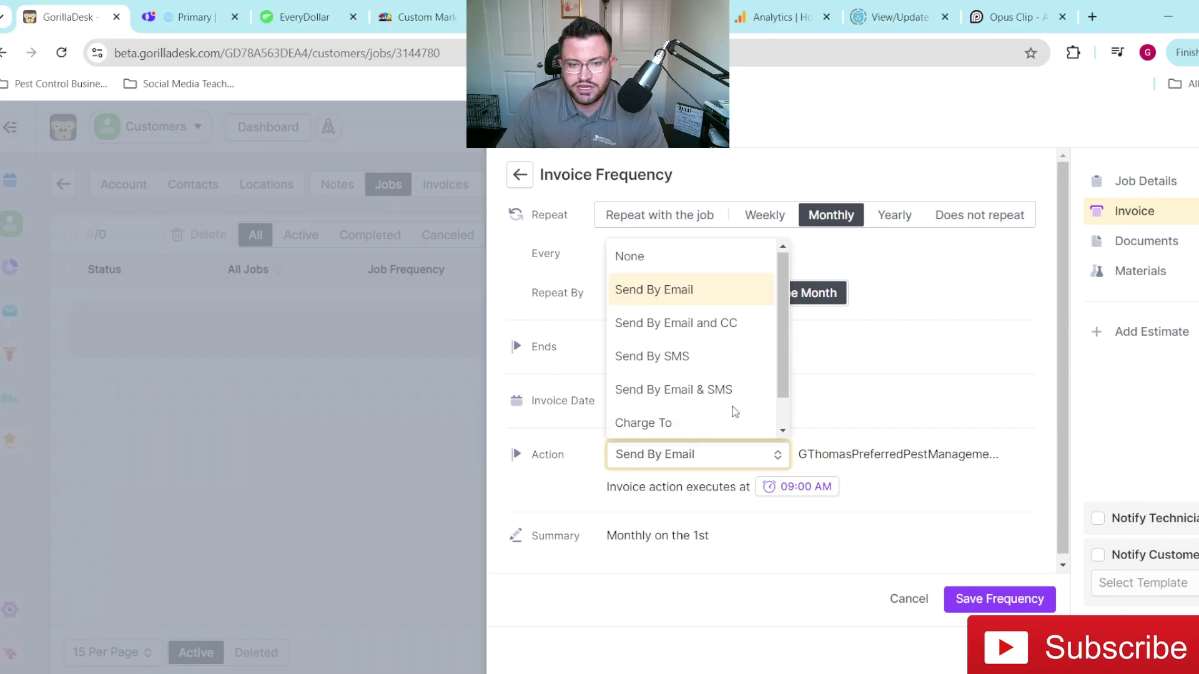
scroll(718, 422, down, 1)
click(663, 420)
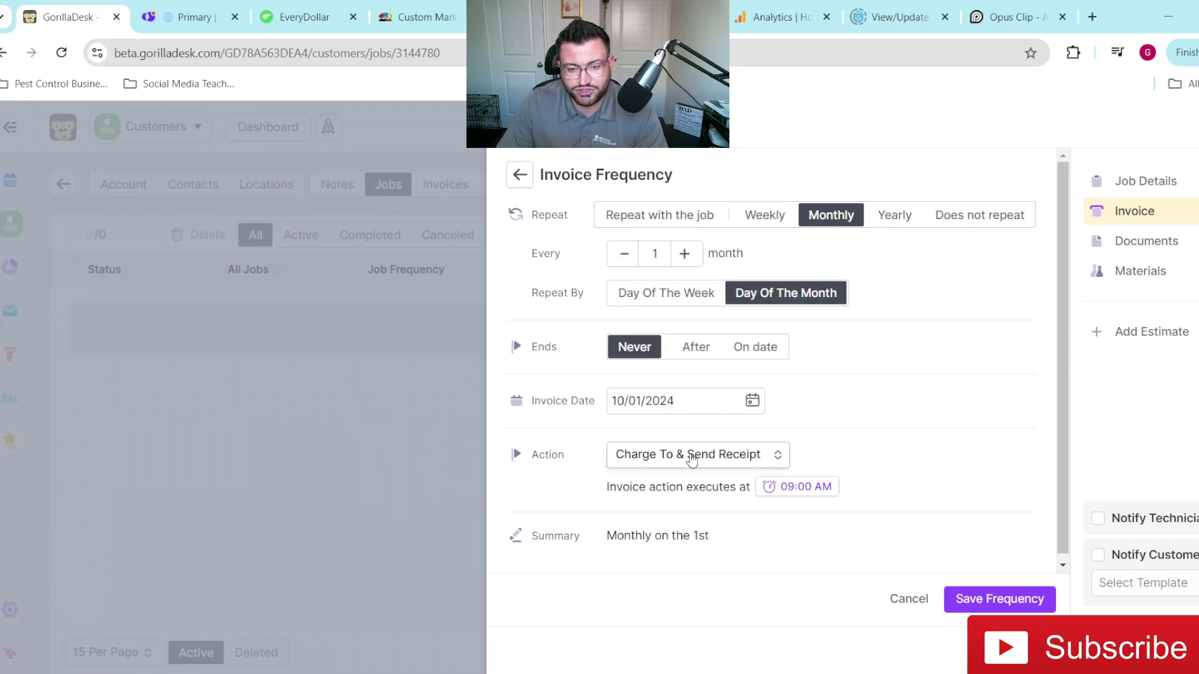
- Review the action execution times, leaving the run time at 09:00 AM
click(797, 496)
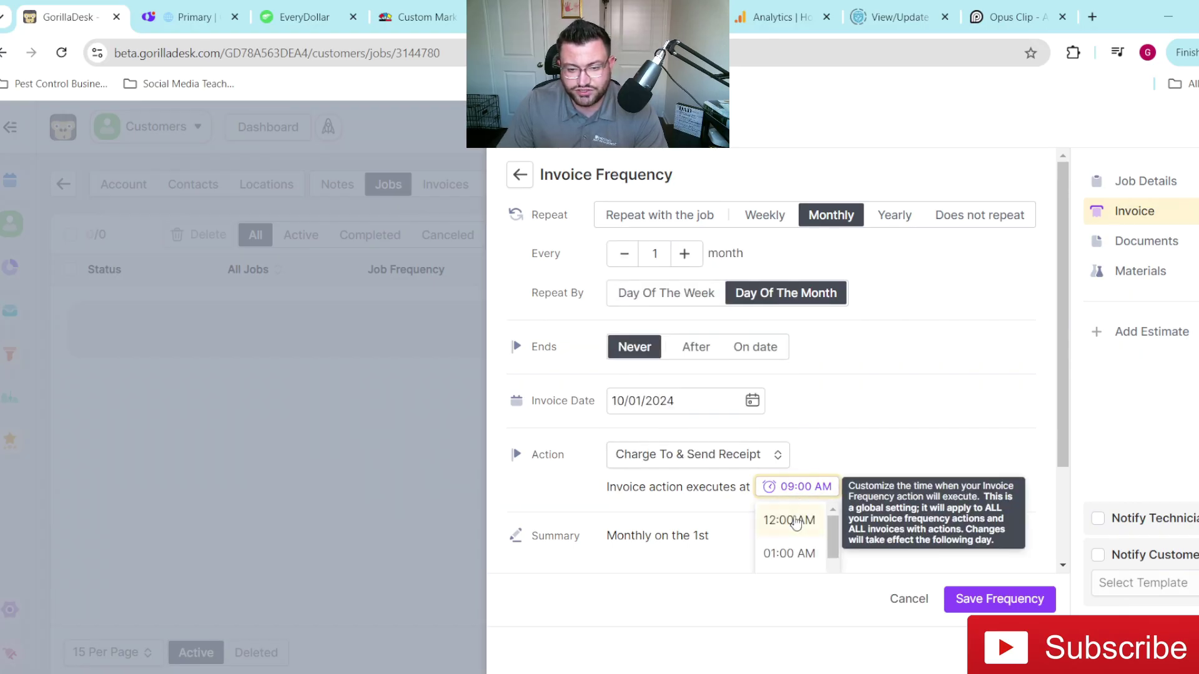
scroll(805, 537, down, 3)
scroll(805, 537, up, 3)
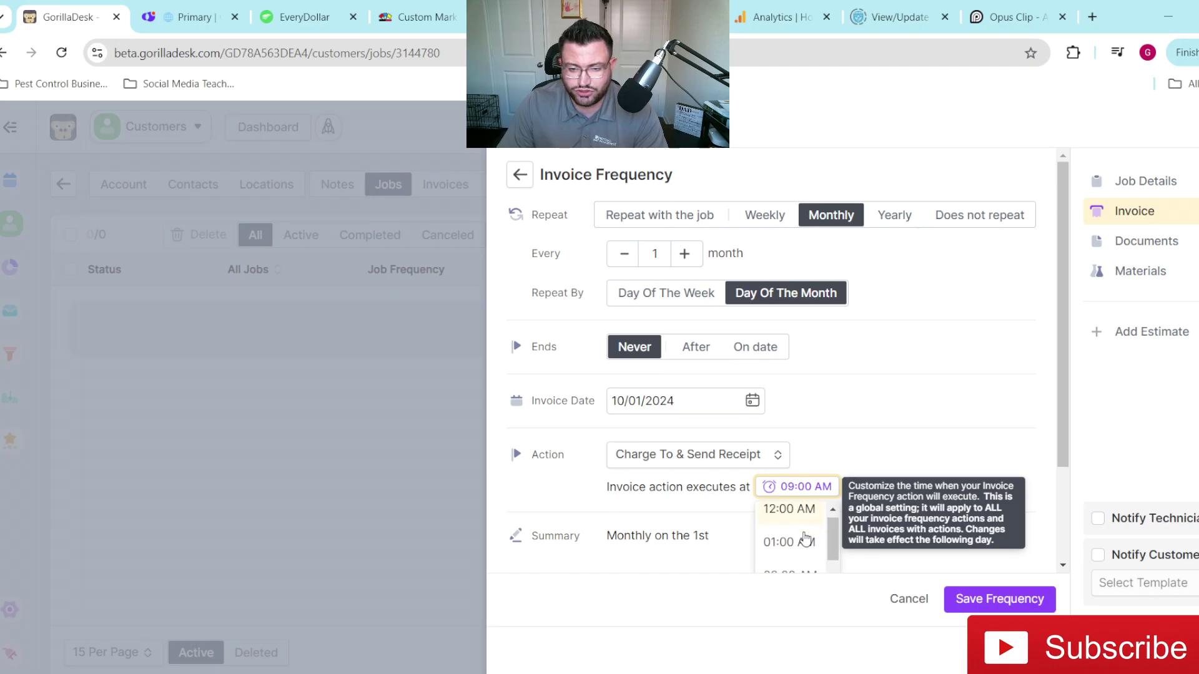
click(840, 444)
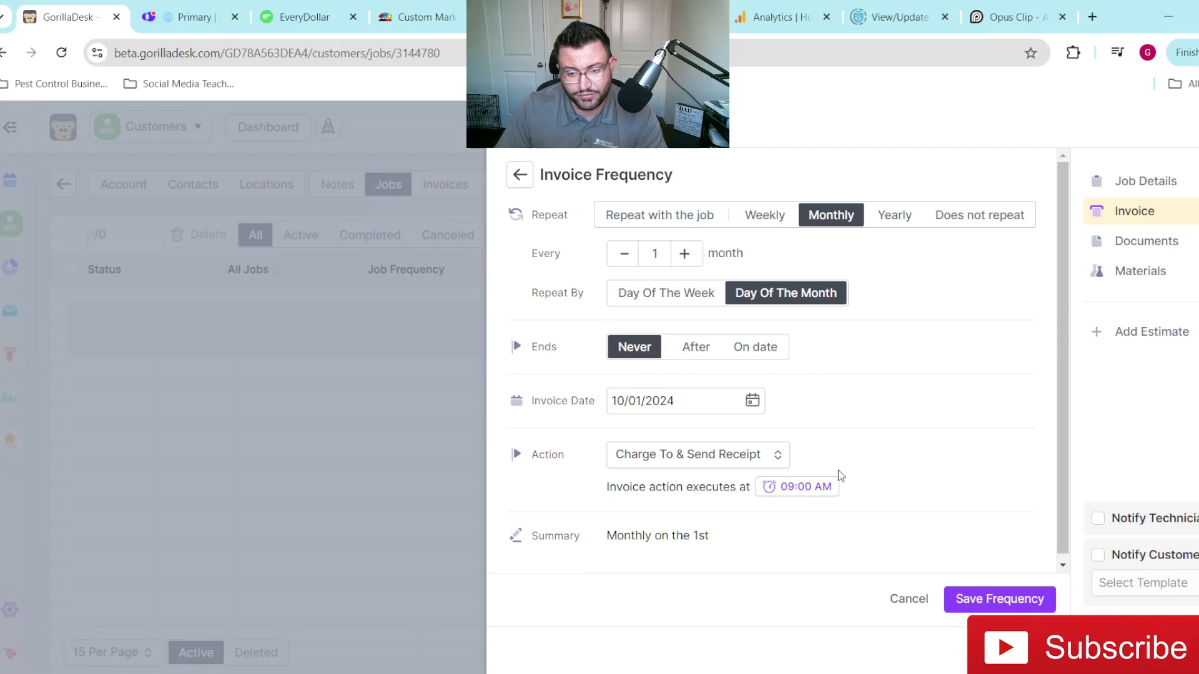
click(816, 485)
scroll(809, 533, down, 5)
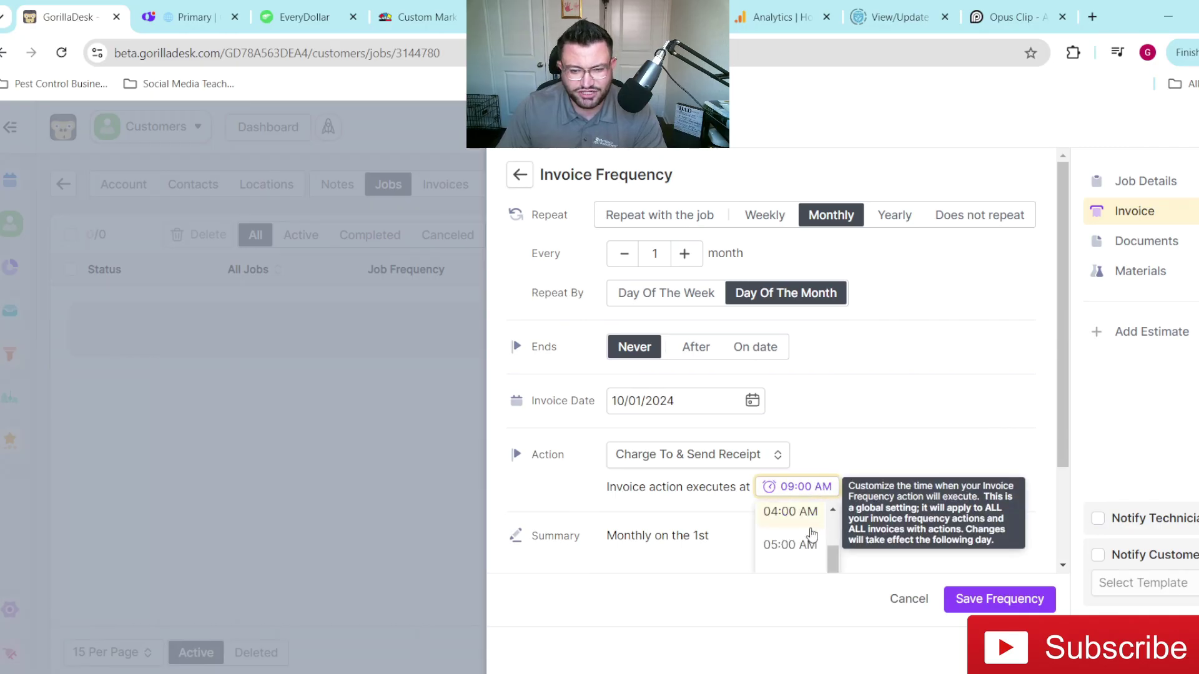
scroll(810, 532, up, 3)
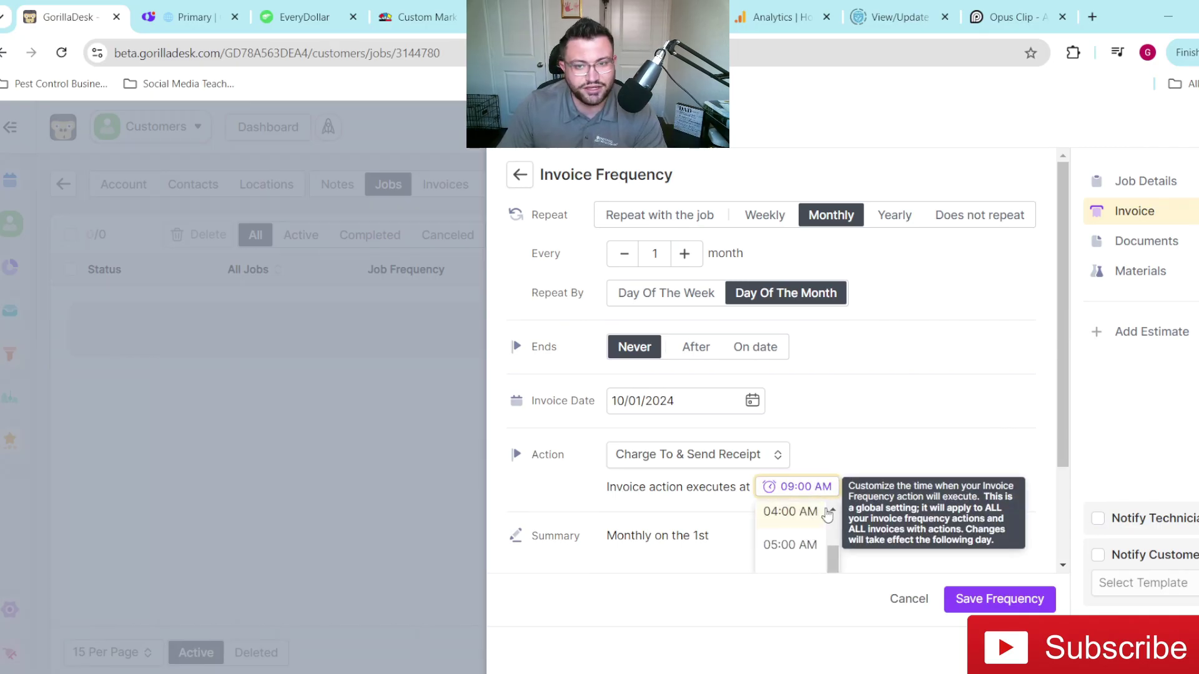
click(873, 419)
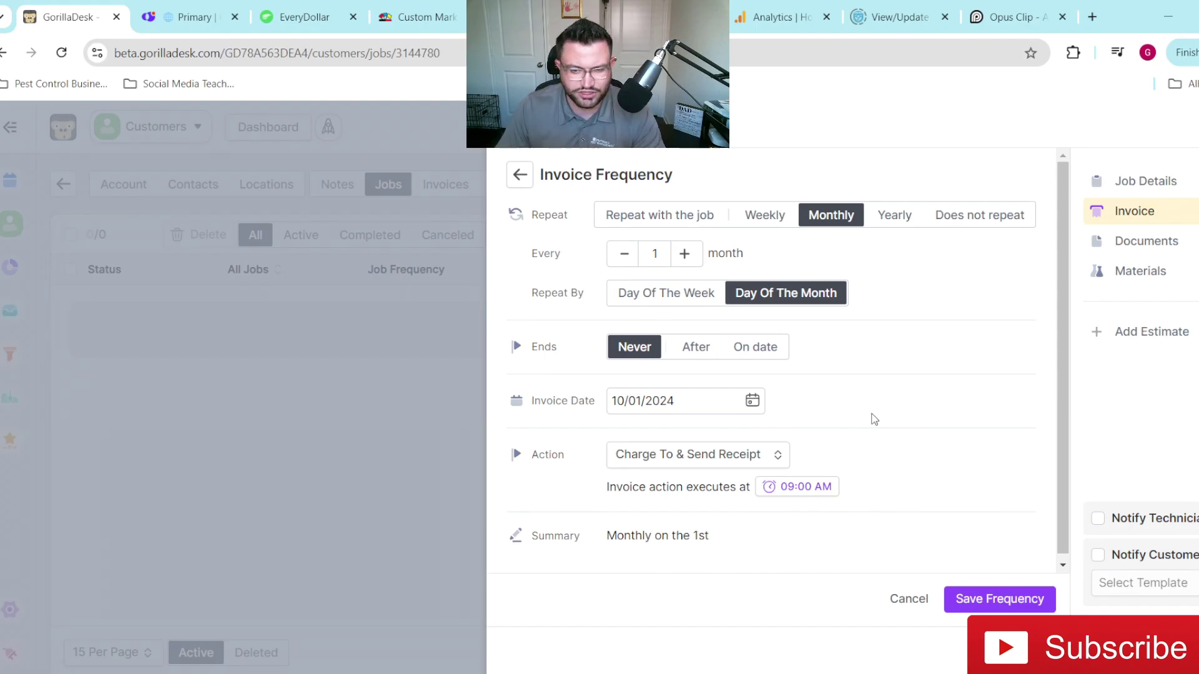
mouse_move(840, 486)
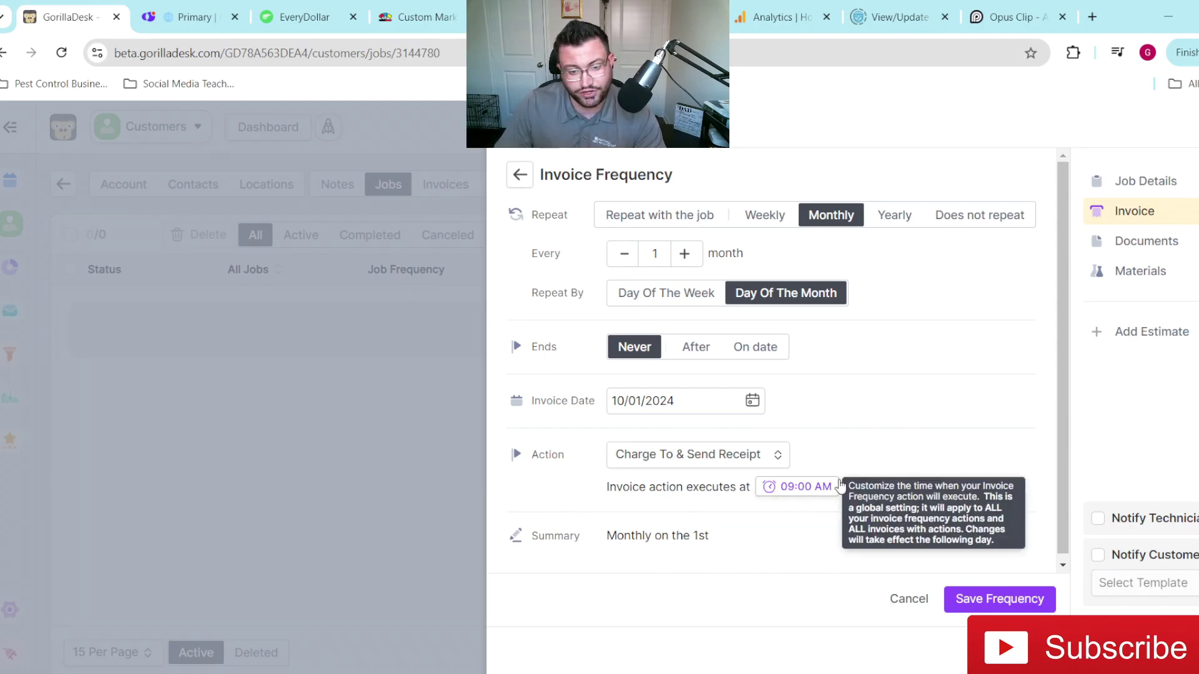
scroll(874, 478, down, 1)
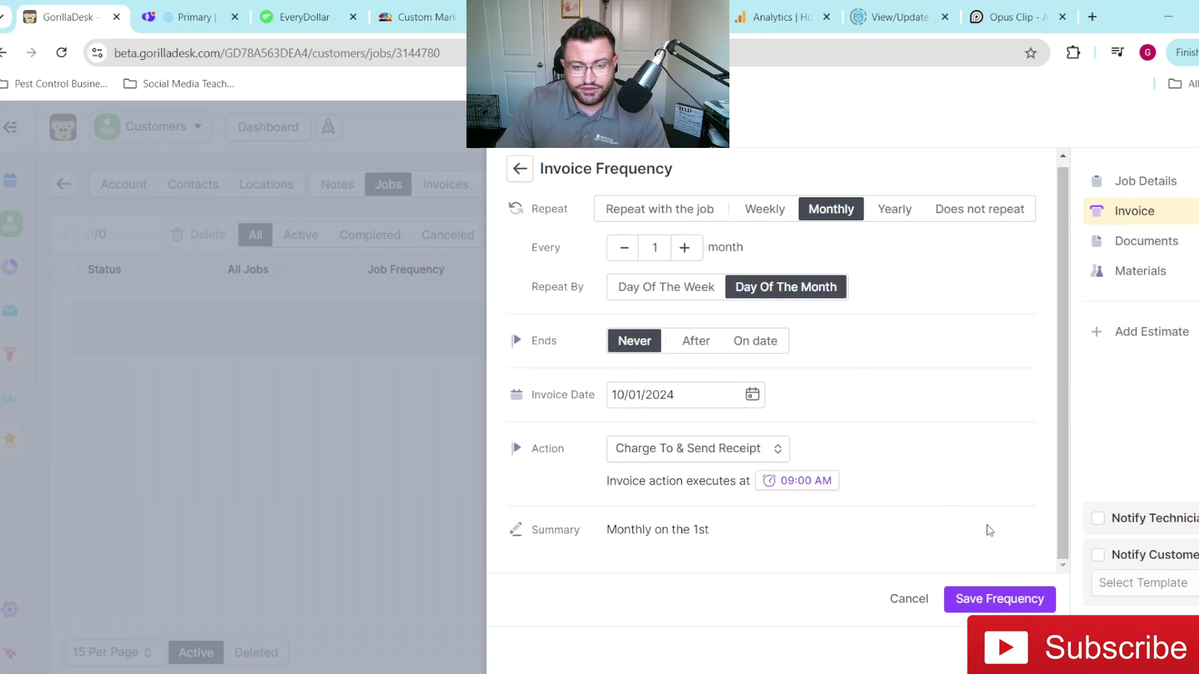
- Save the monthly frequency settings and add Quarterly Service as the invoice line item
click(980, 601)
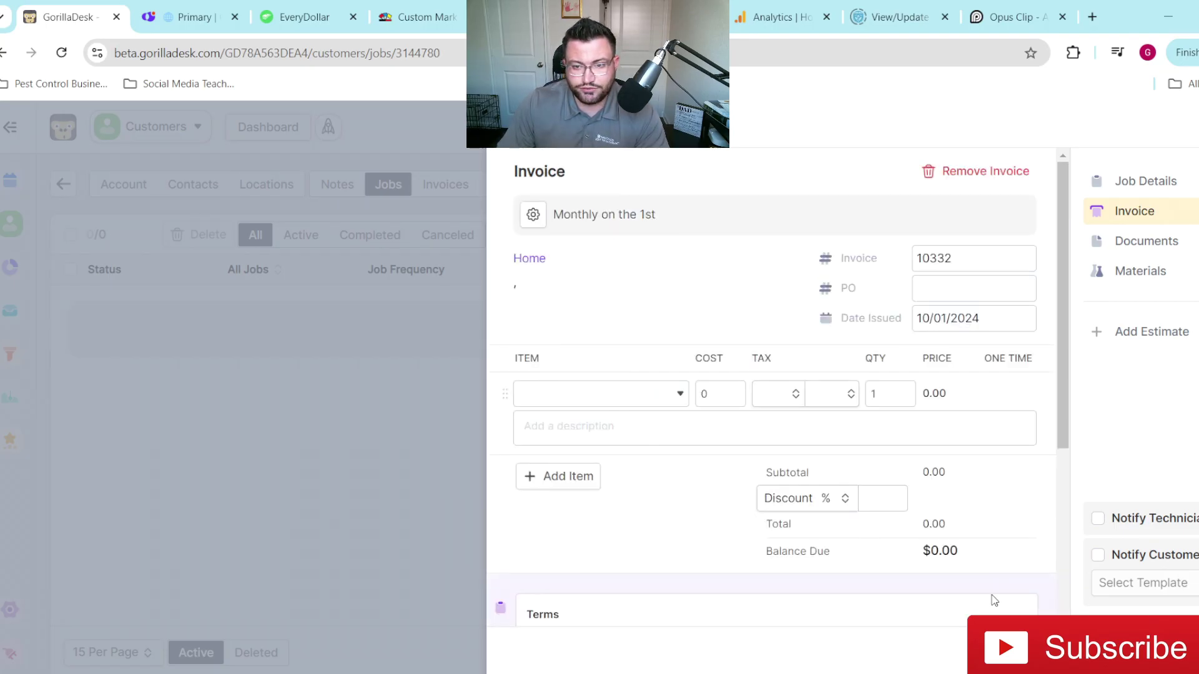
click(574, 394)
scroll(637, 524, down, 9)
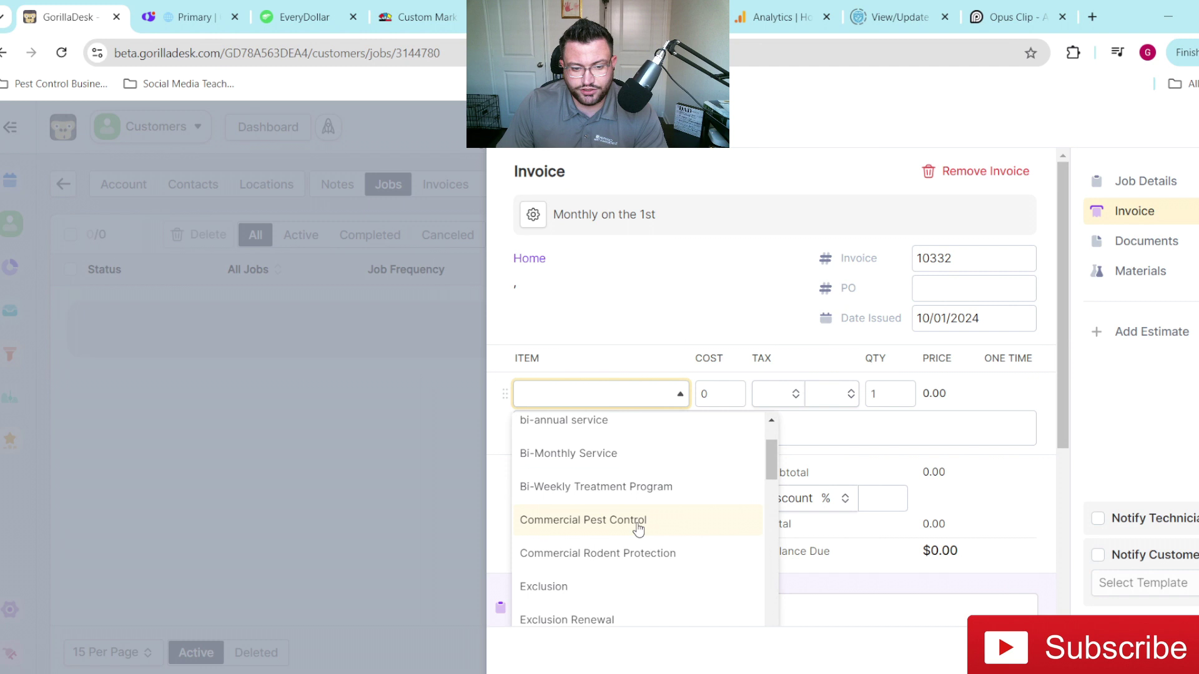
scroll(637, 519, up, 1)
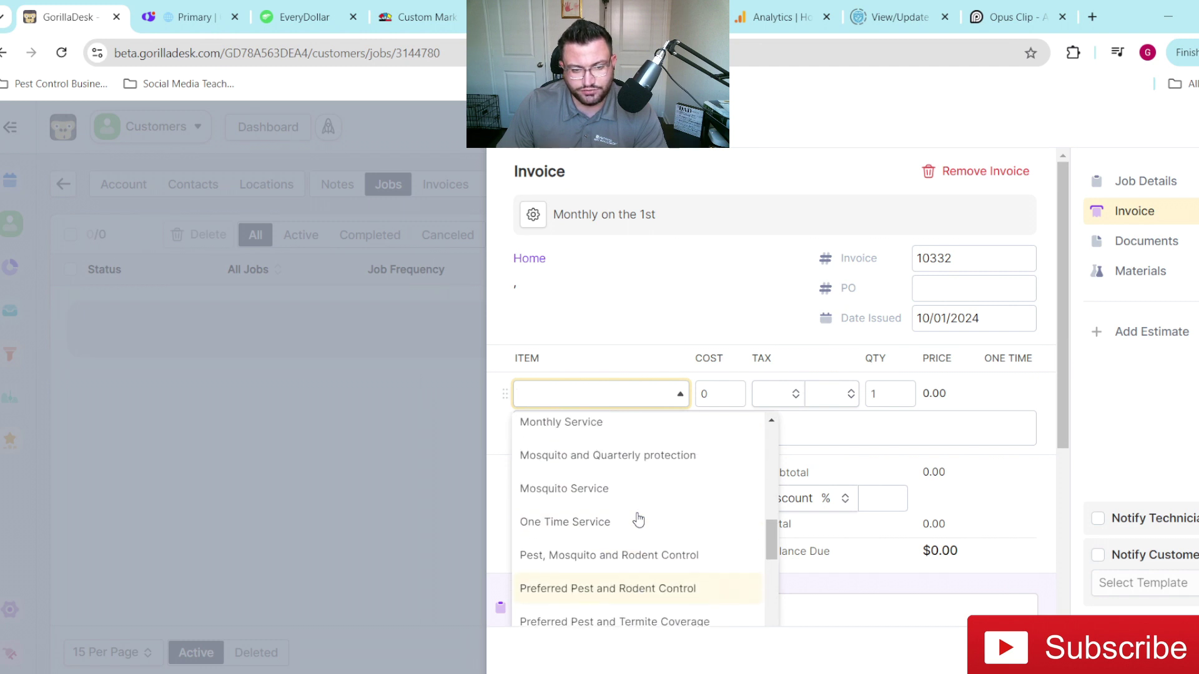
scroll(637, 520, down, 2)
click(597, 561)
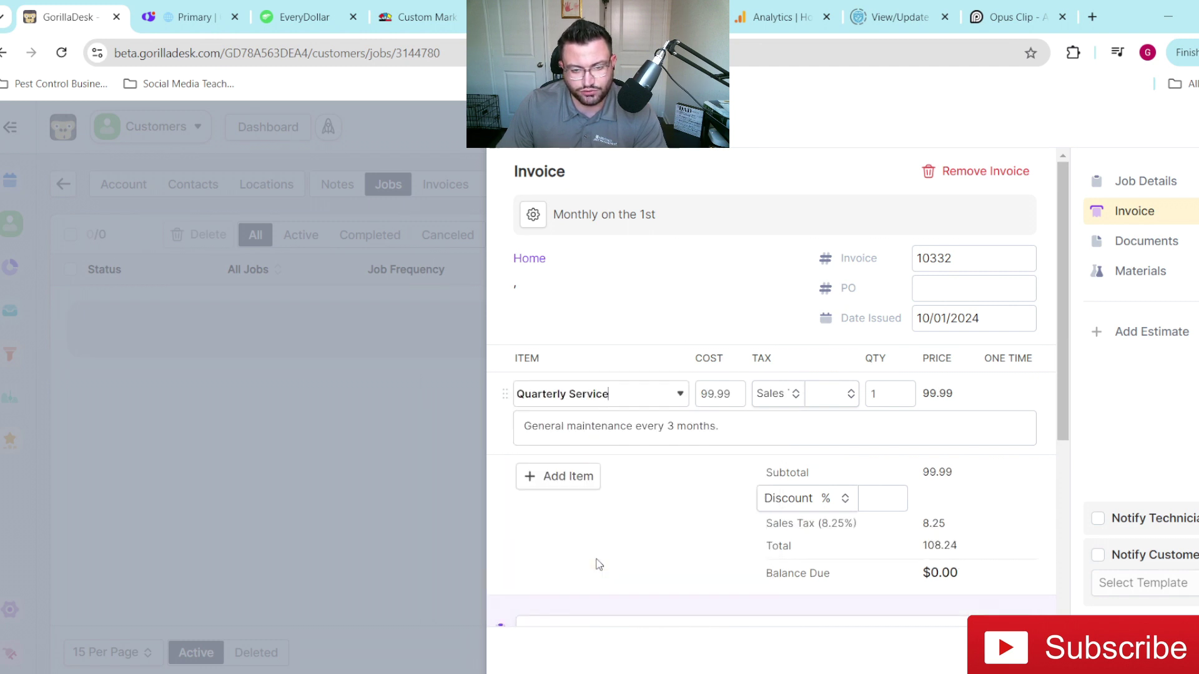
- Append 'paid monthly' to the description and change the cost from 99.99 to 39
click(738, 428)
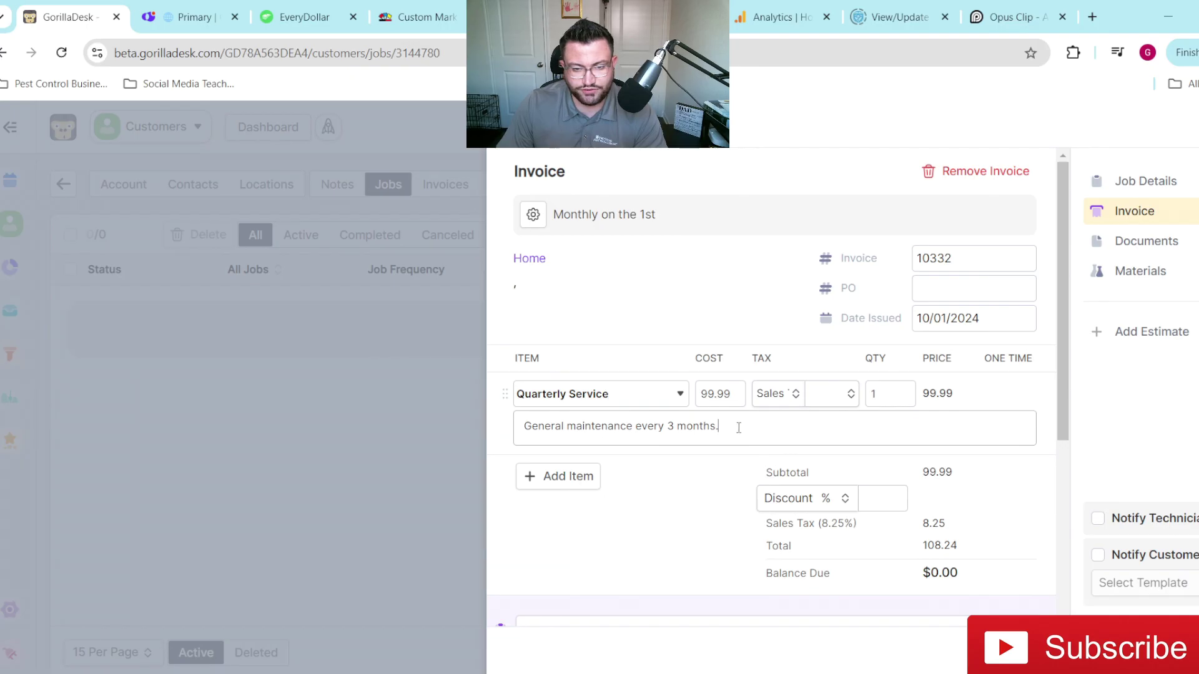
text(paid mon)
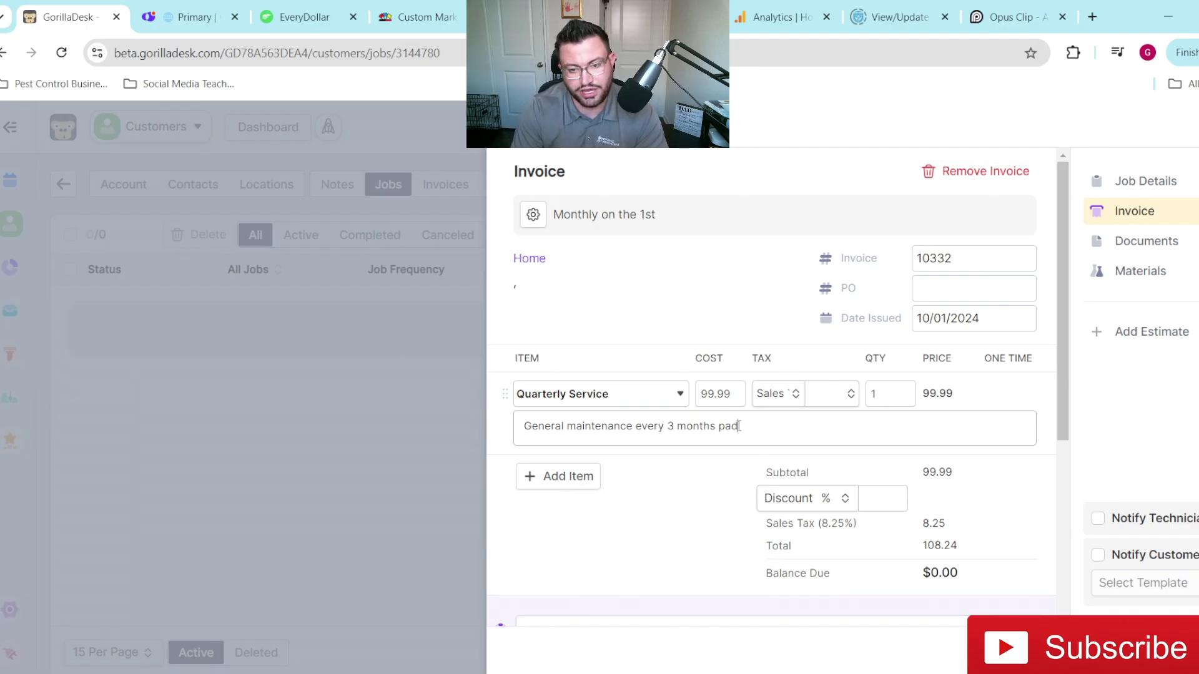
text(thly)
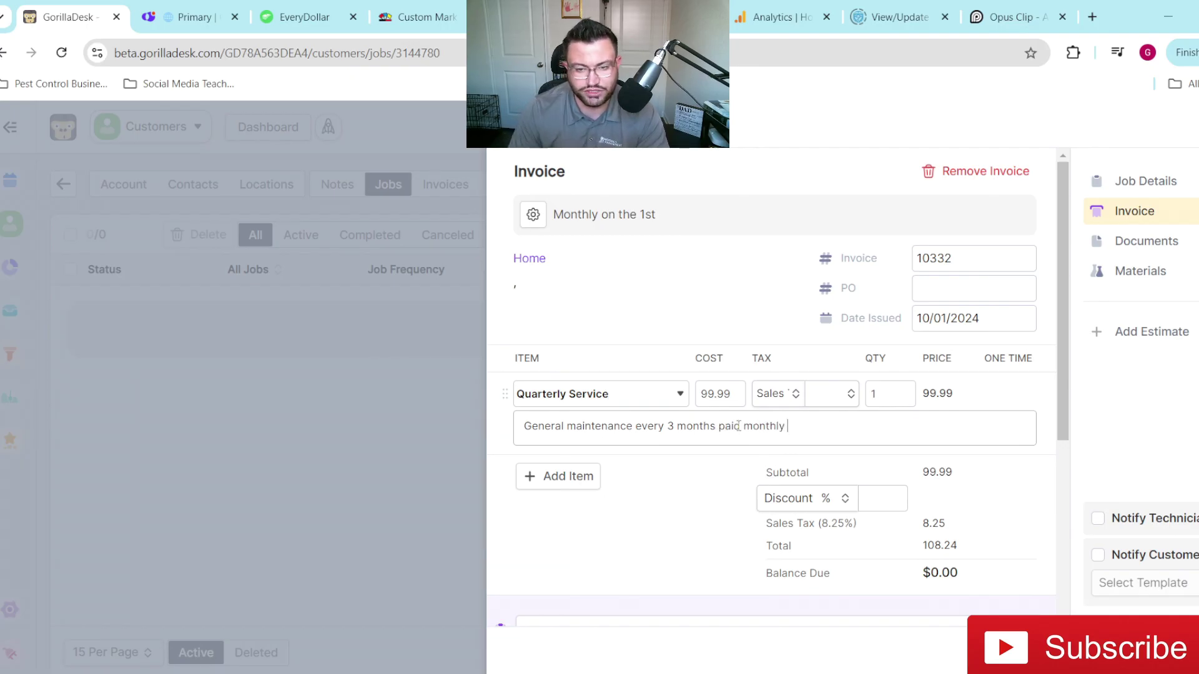
double_click(718, 394)
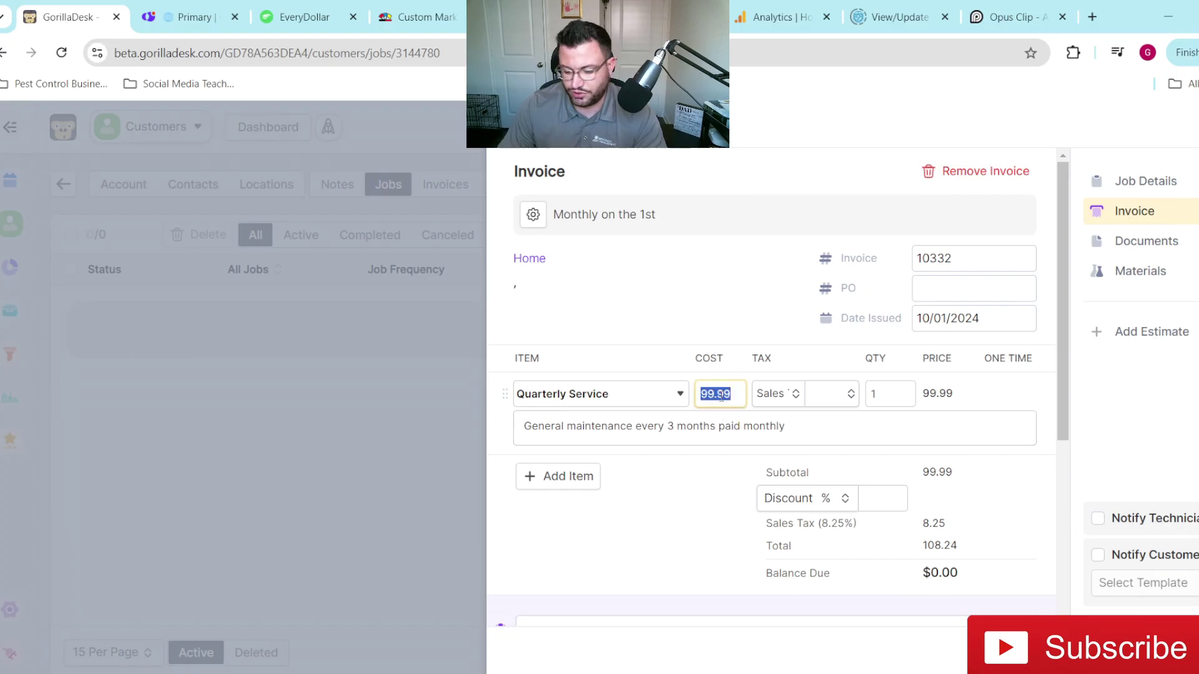
text(39)
click(685, 496)
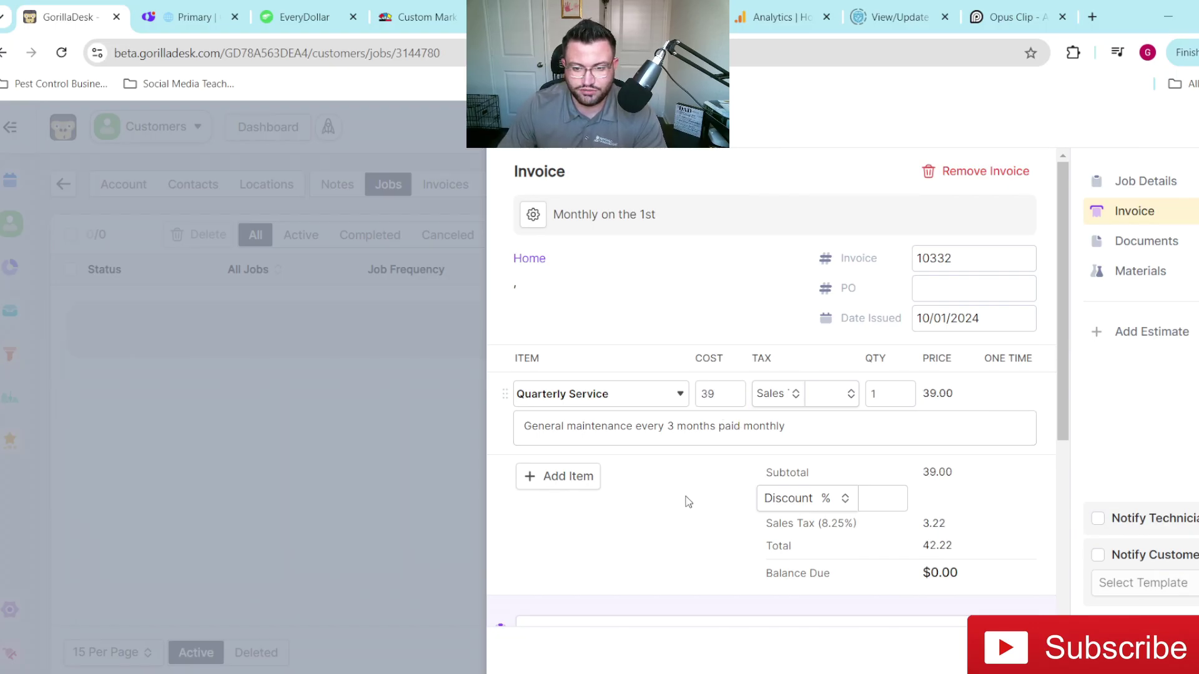
scroll(748, 464, down, 1)
scroll(748, 463, down, 4)
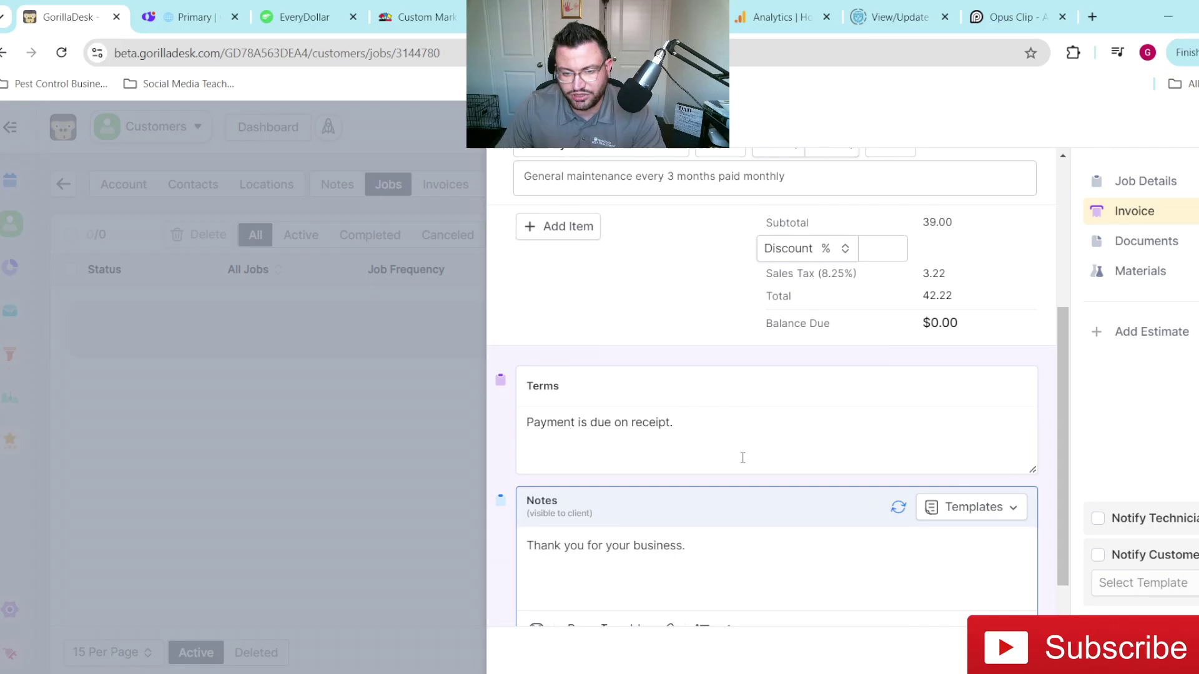
scroll(742, 458, up, 5)
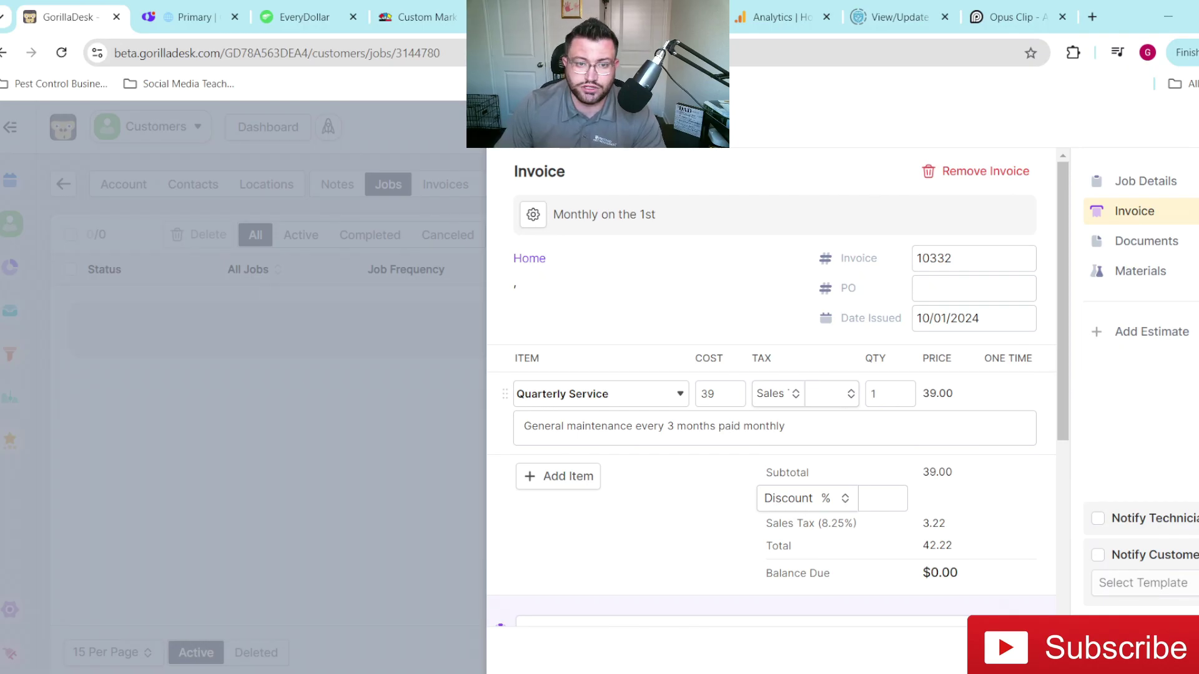
- Close the invoice panel with Escape and glance at the notifications list
key(Escape)
click(1010, 127)
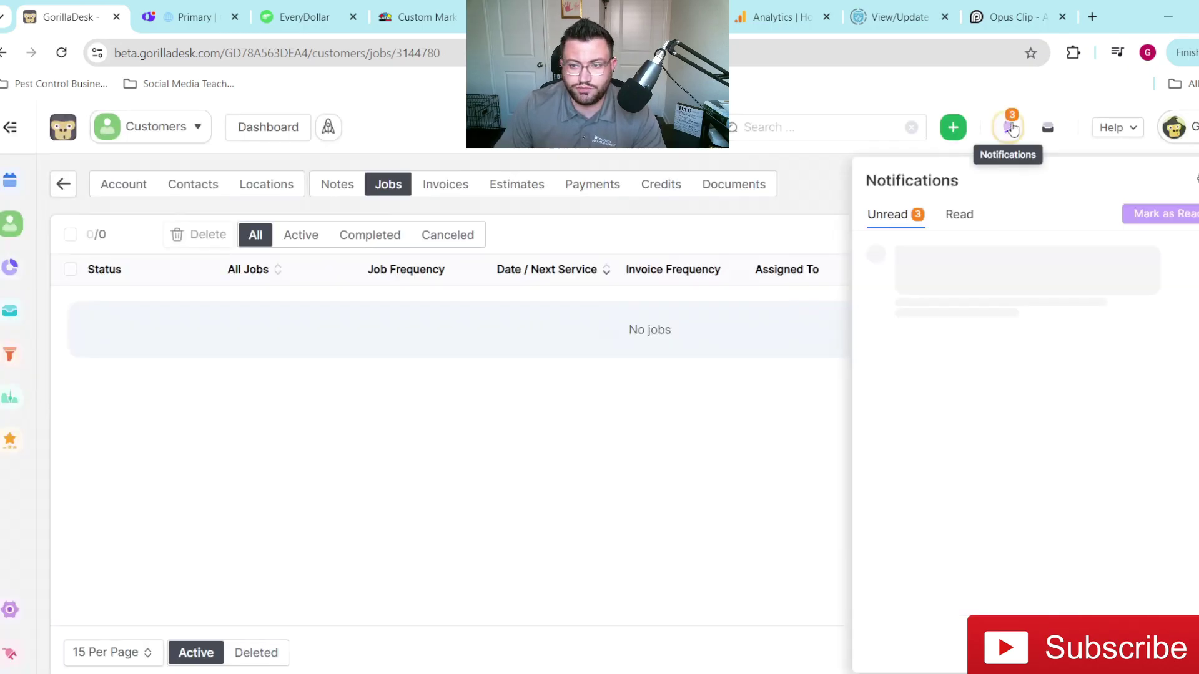
click(1008, 127)
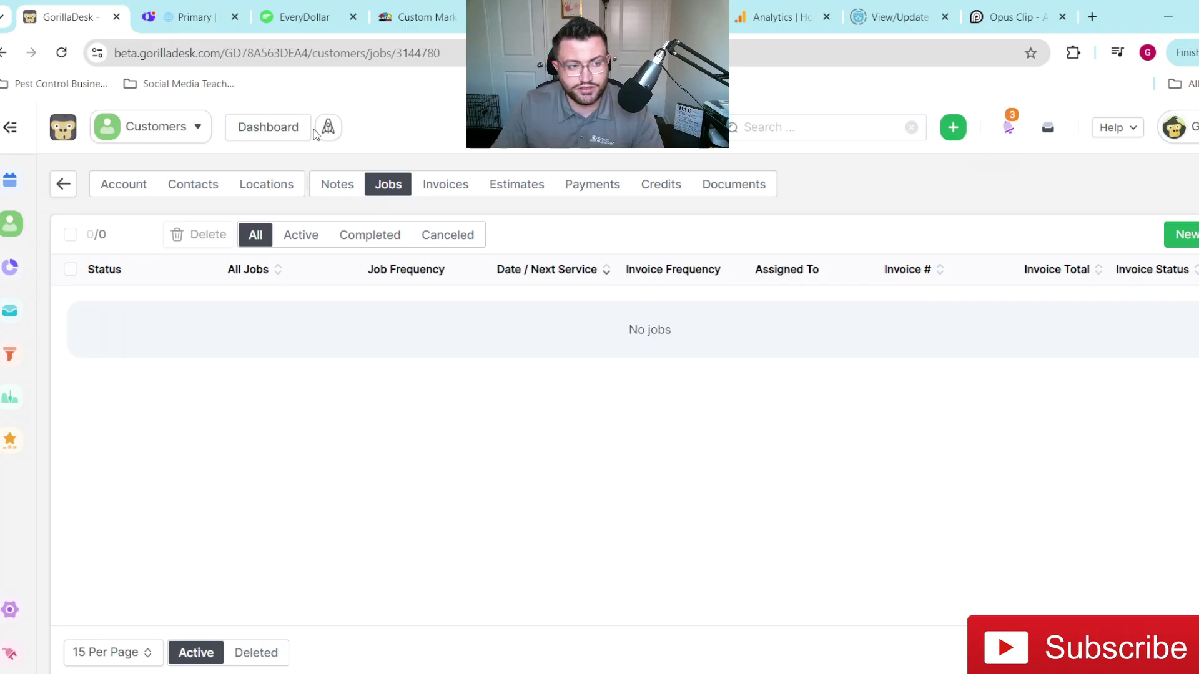
- Open the Account tab and review the ACH Invitation options under Payment Method without sending
click(117, 195)
scroll(213, 510, down, 5)
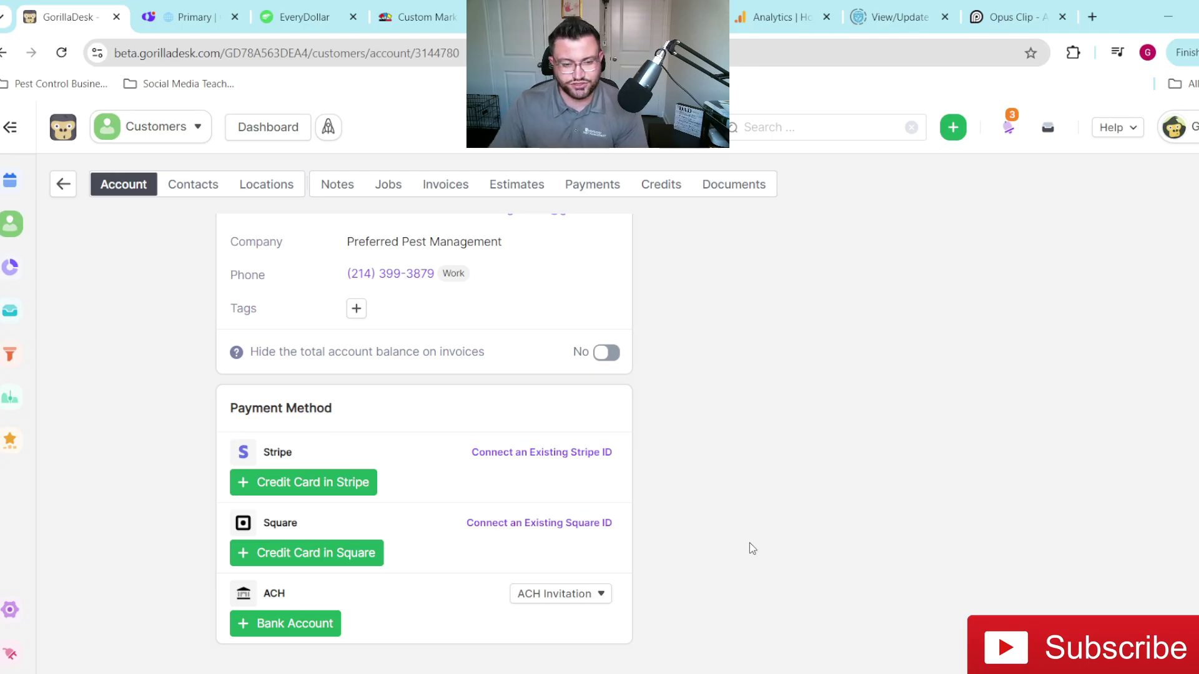
click(554, 594)
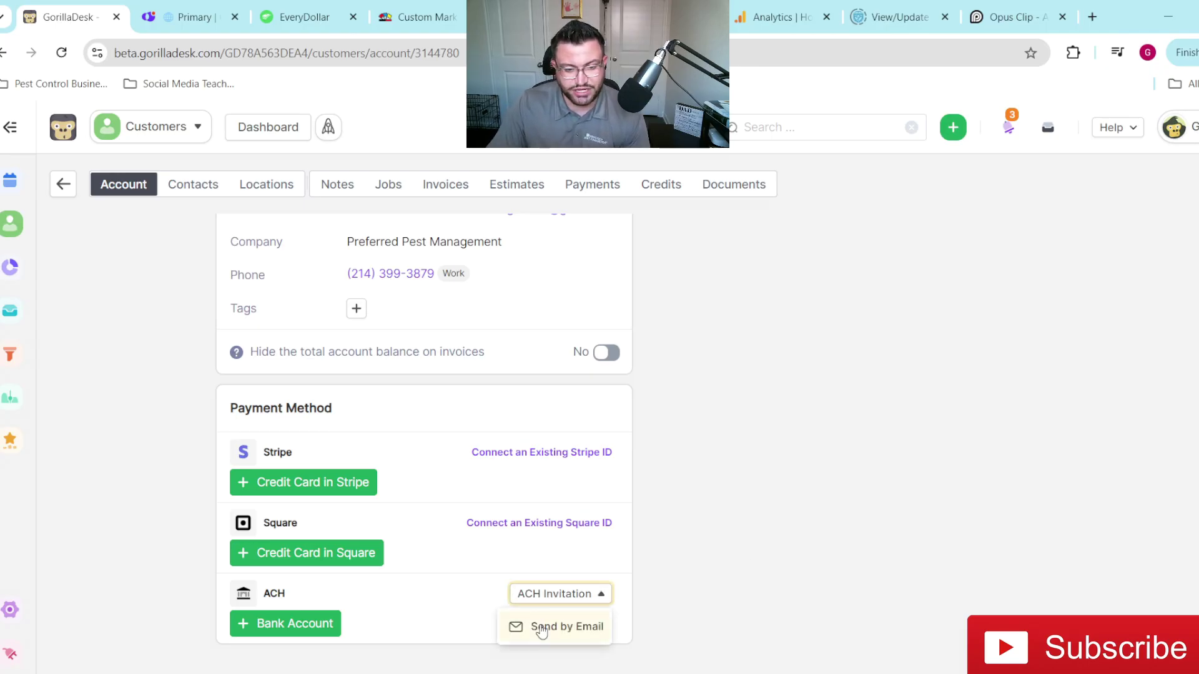
click(788, 615)
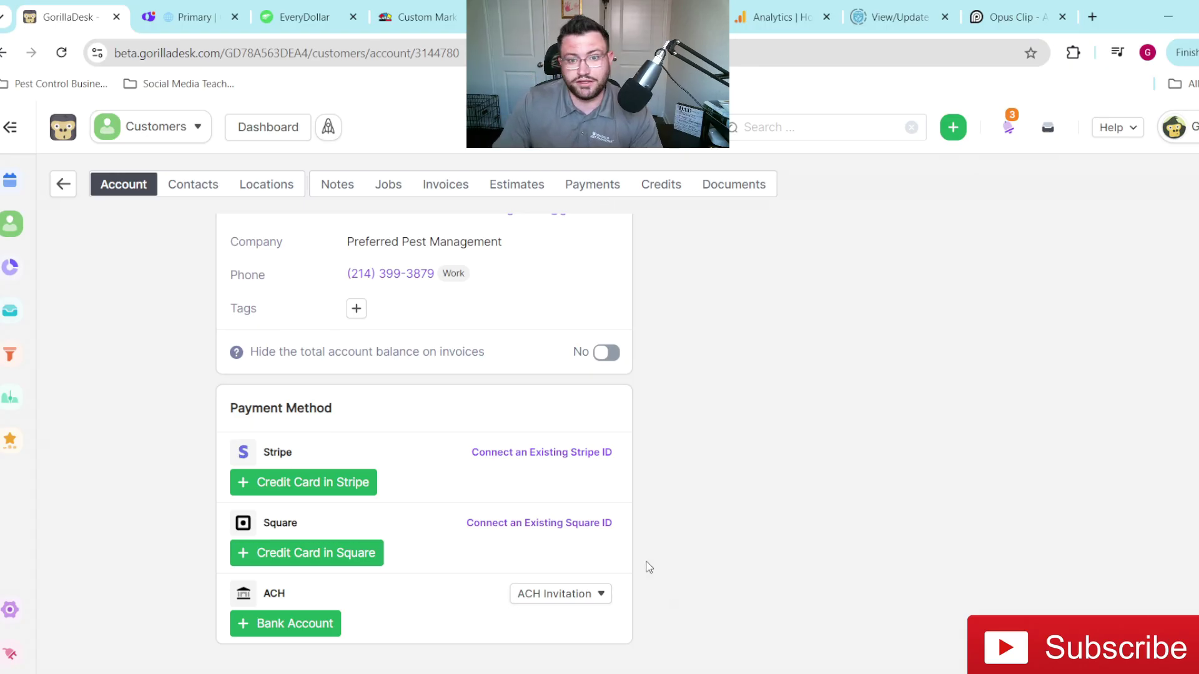
scroll(739, 518, up, 4)
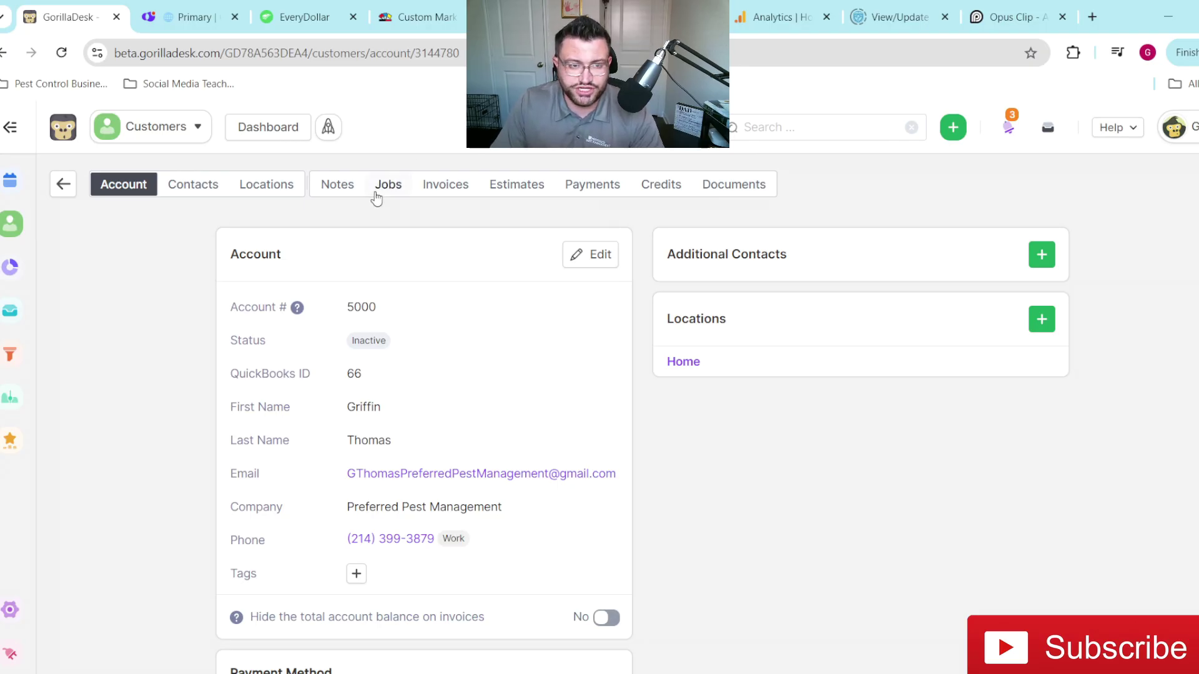
- From the Invoices tab, start a new invoice dated 10/01/2024 with Home as billing address
click(452, 190)
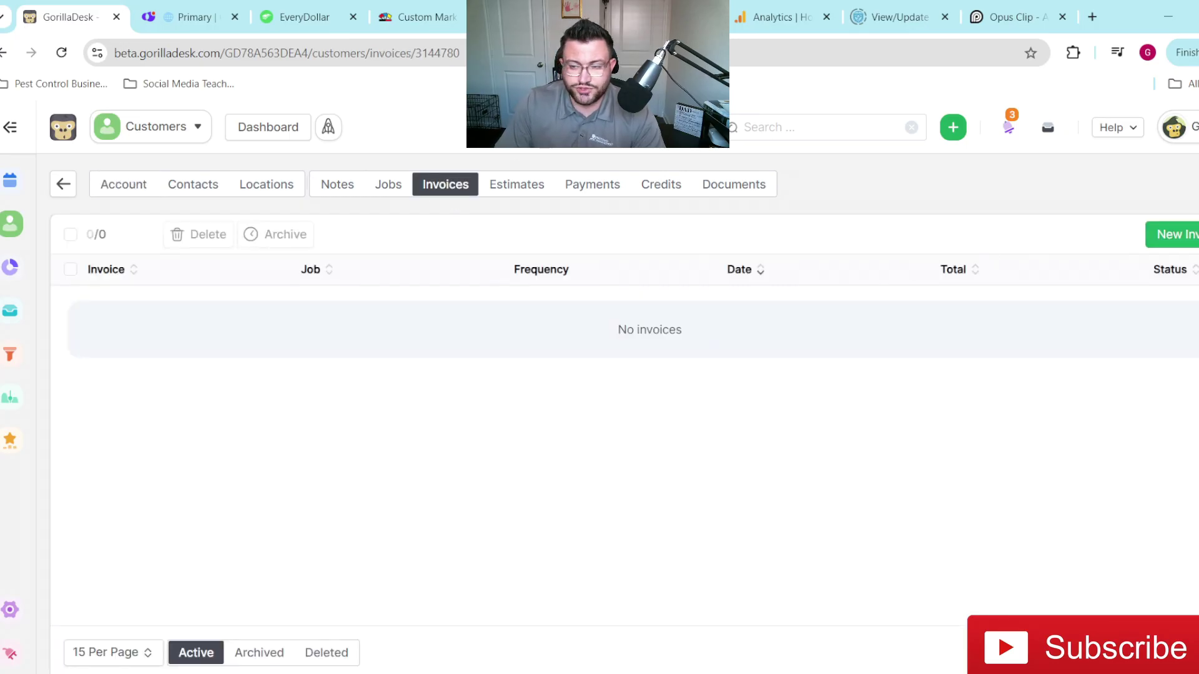
click(1171, 234)
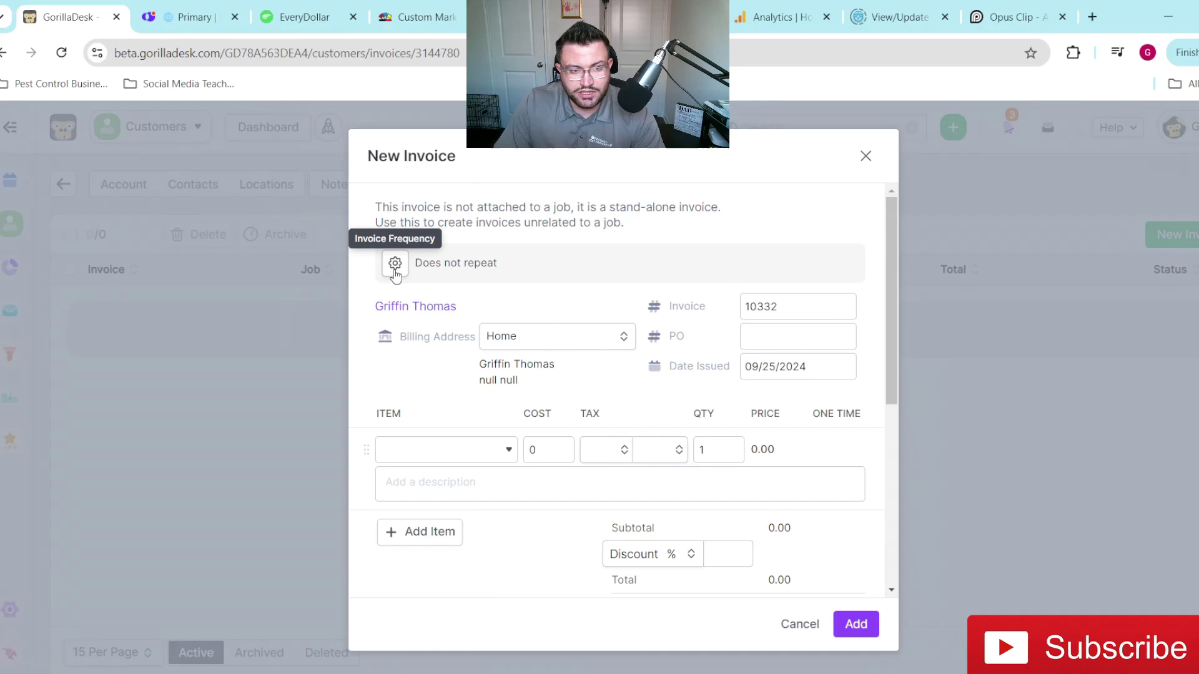
click(758, 367)
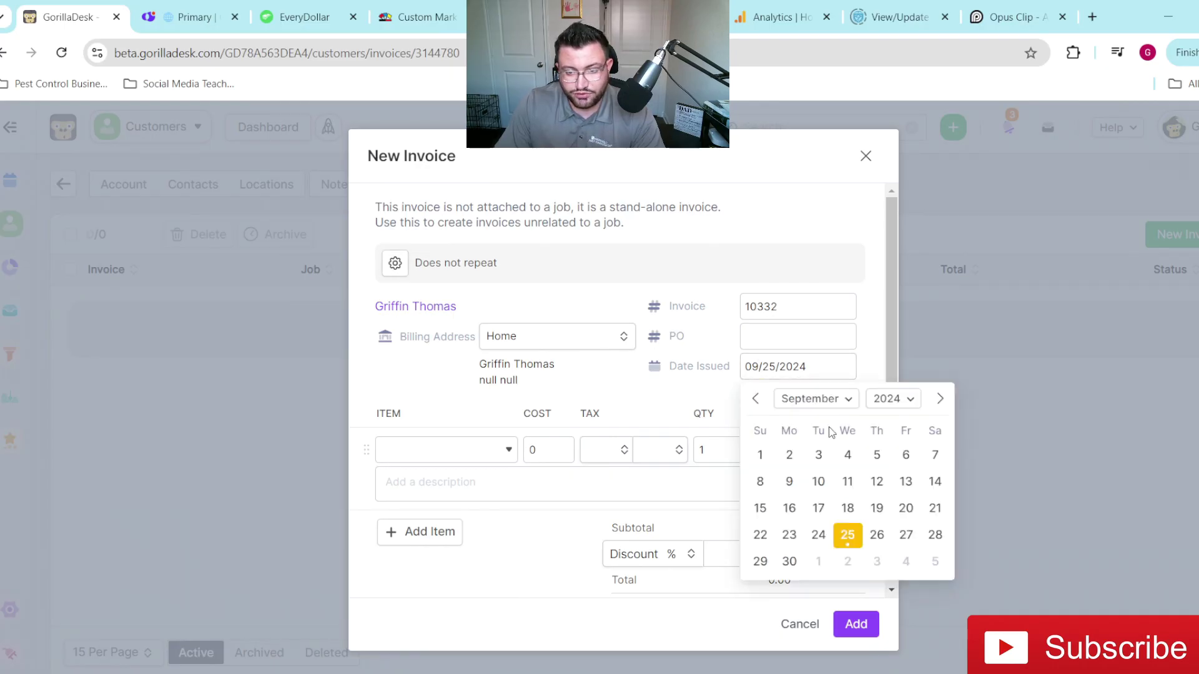
click(847, 400)
click(818, 510)
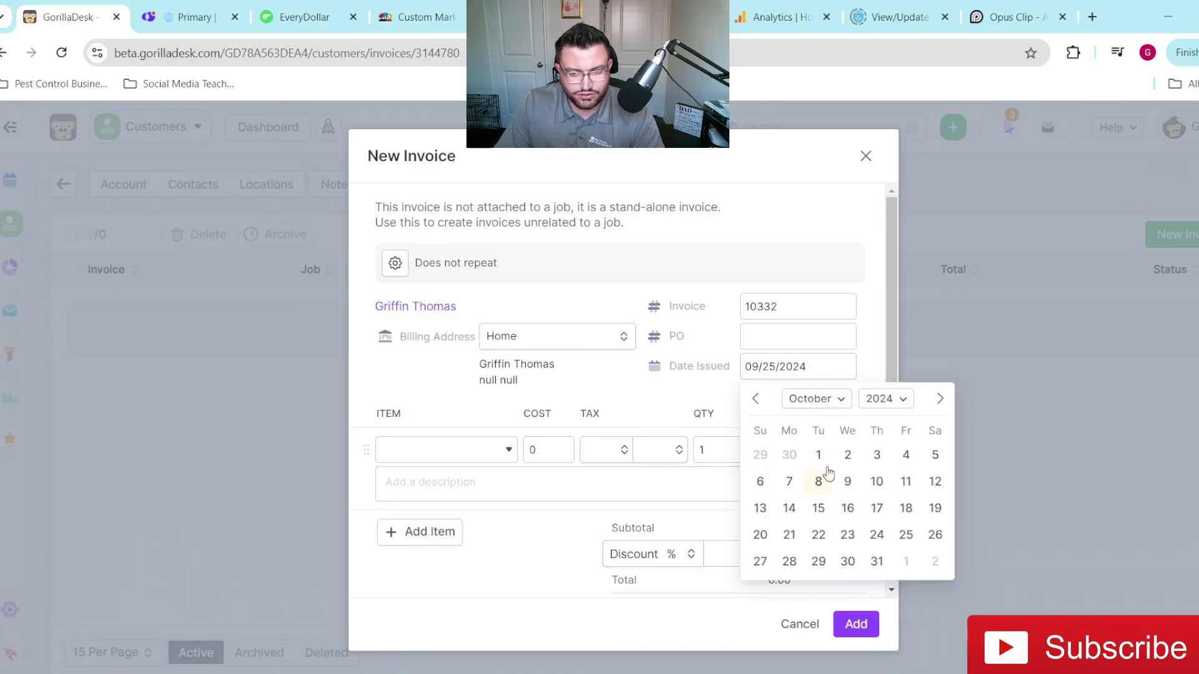
click(819, 455)
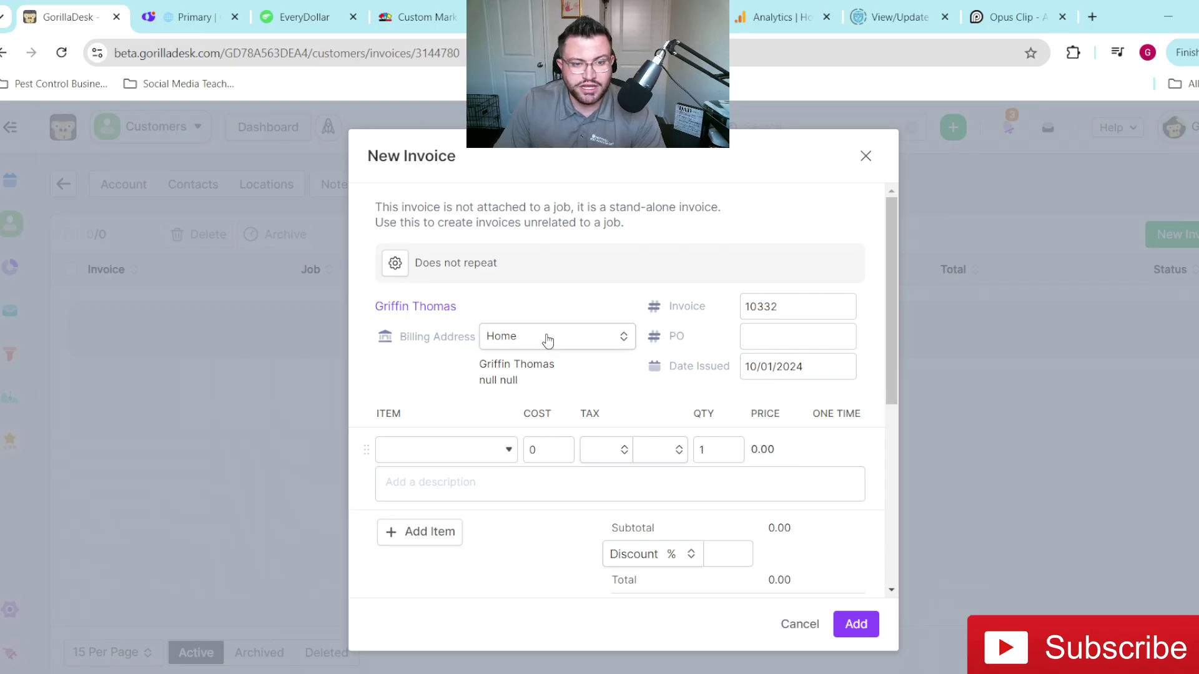
click(518, 340)
click(518, 340)
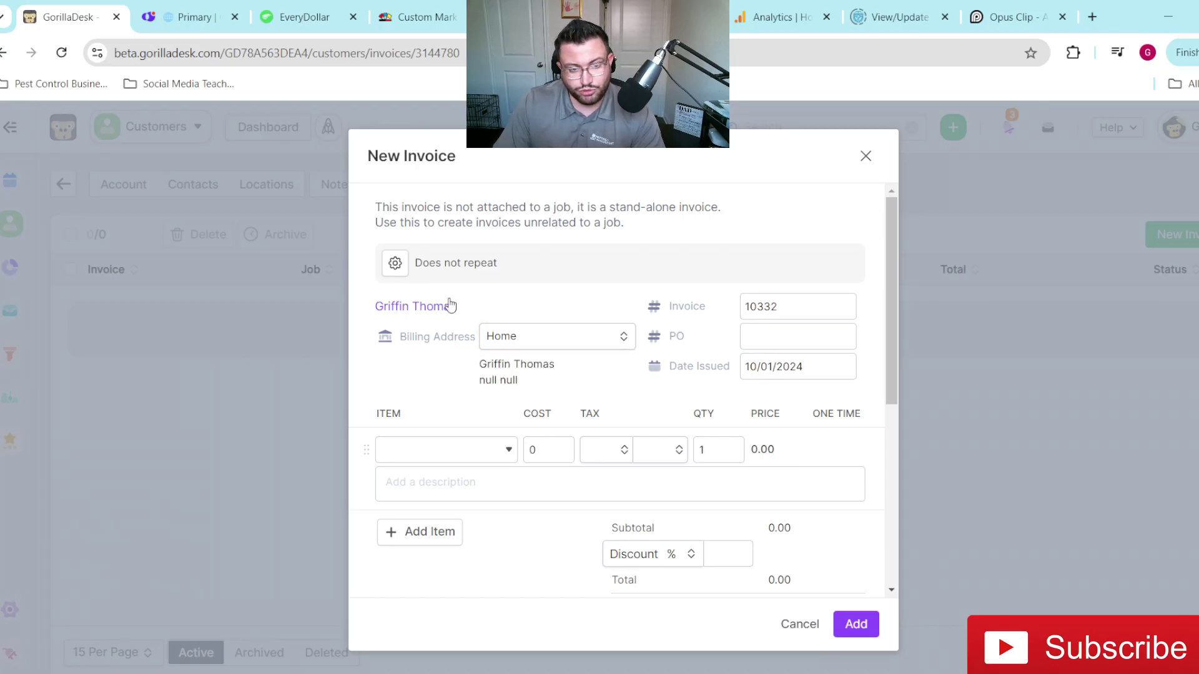
- Set it to repeat monthly on the same day with Charge To & Send Receipt, then discard it
click(393, 263)
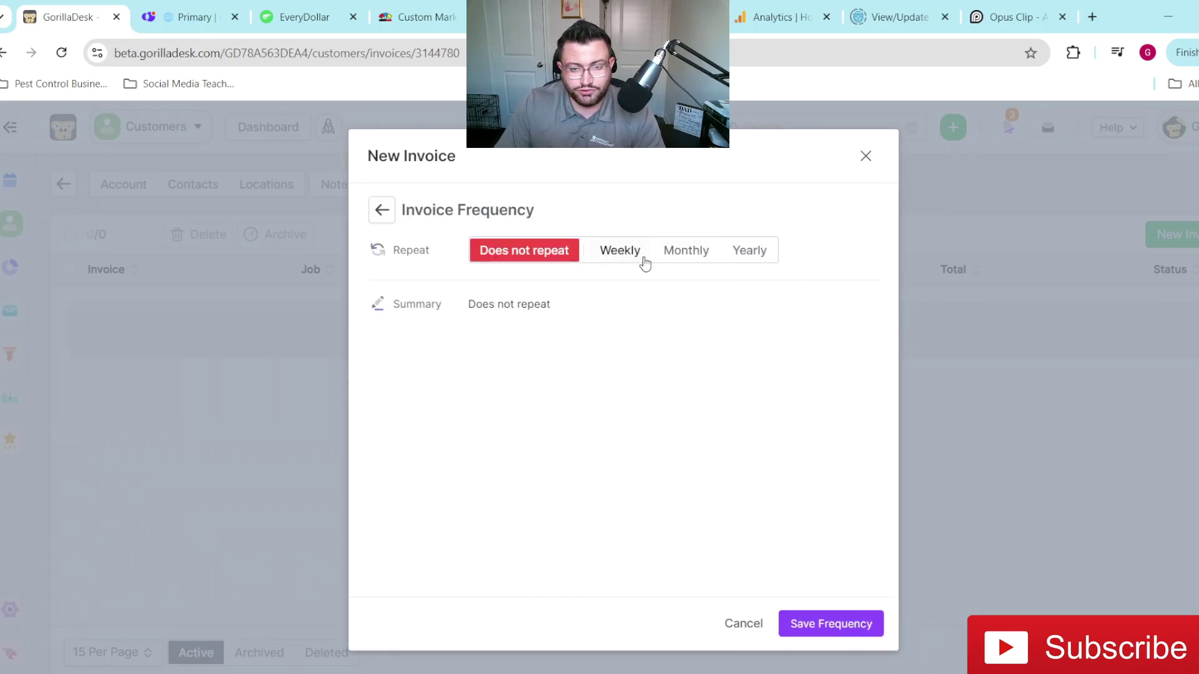
click(687, 255)
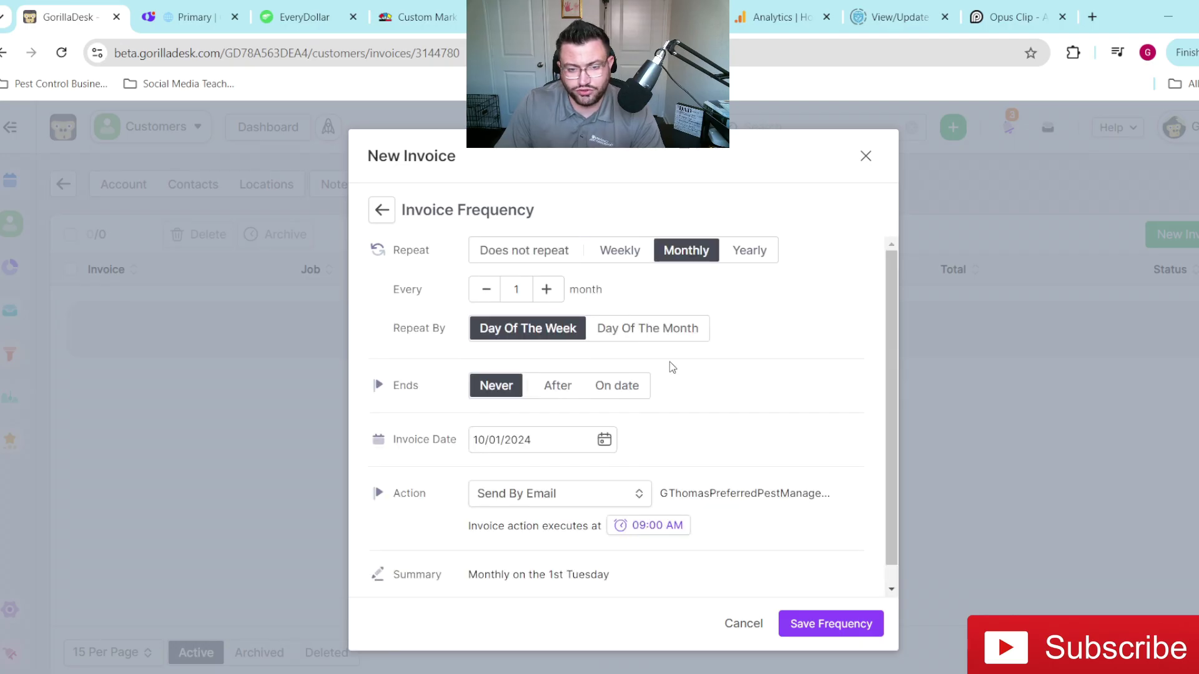
scroll(670, 362, down, 1)
scroll(554, 332, up, 1)
click(619, 333)
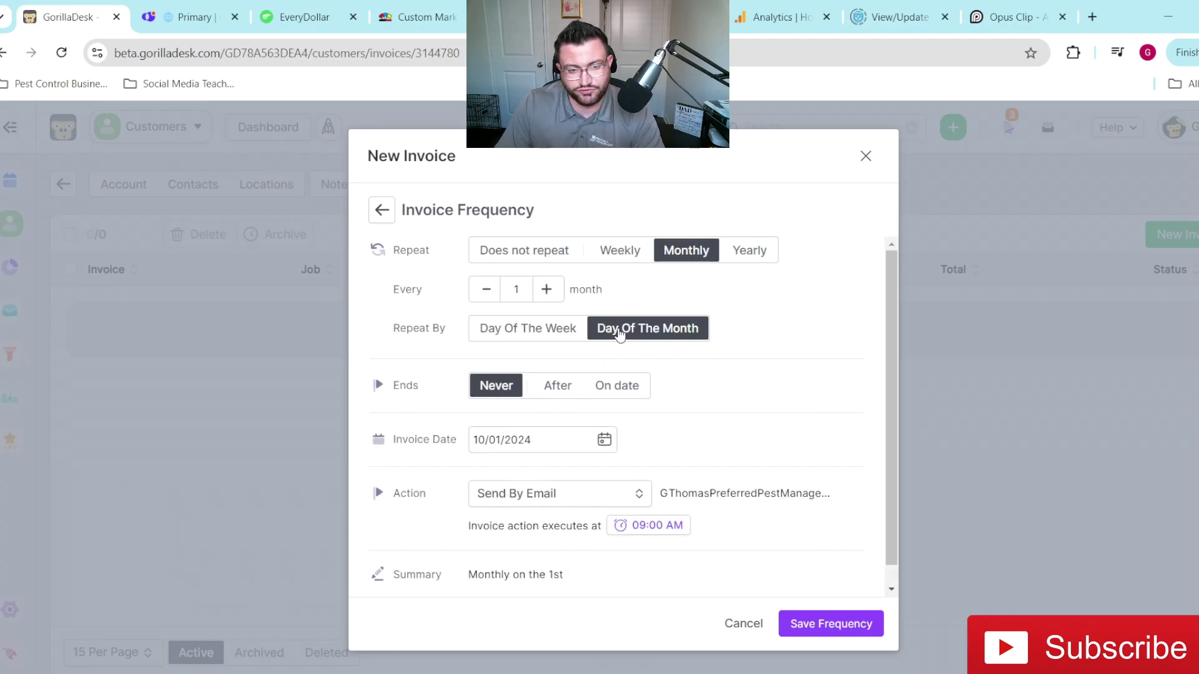
click(557, 494)
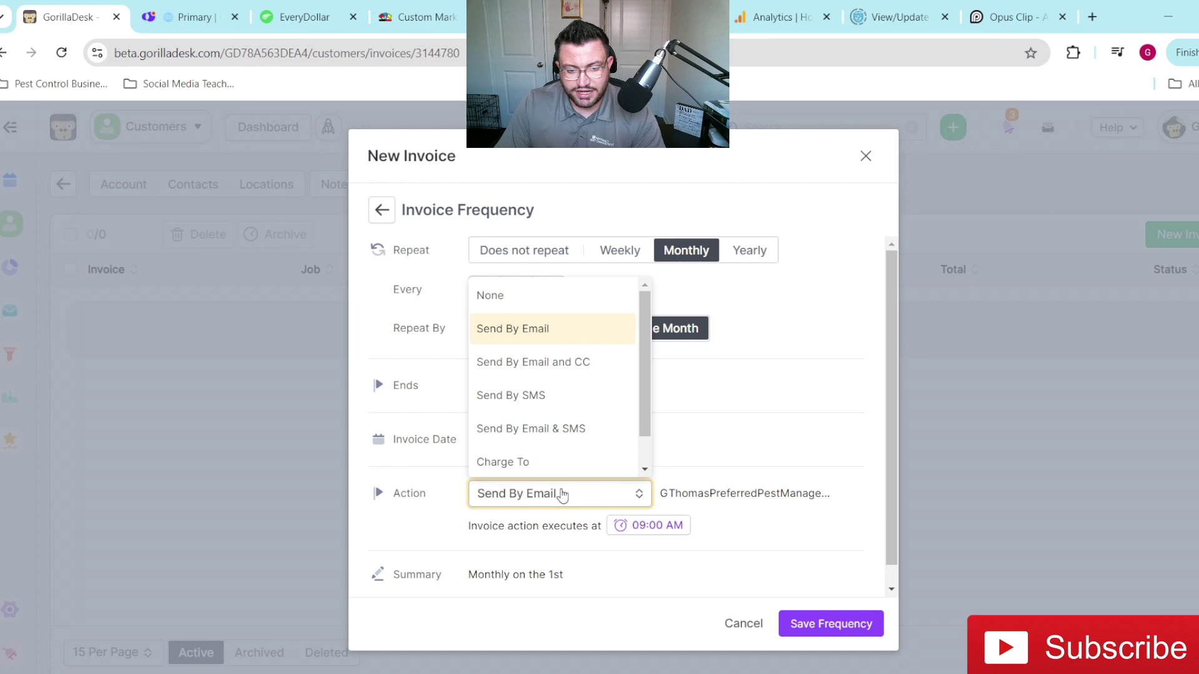
scroll(565, 419, down, 1)
click(556, 459)
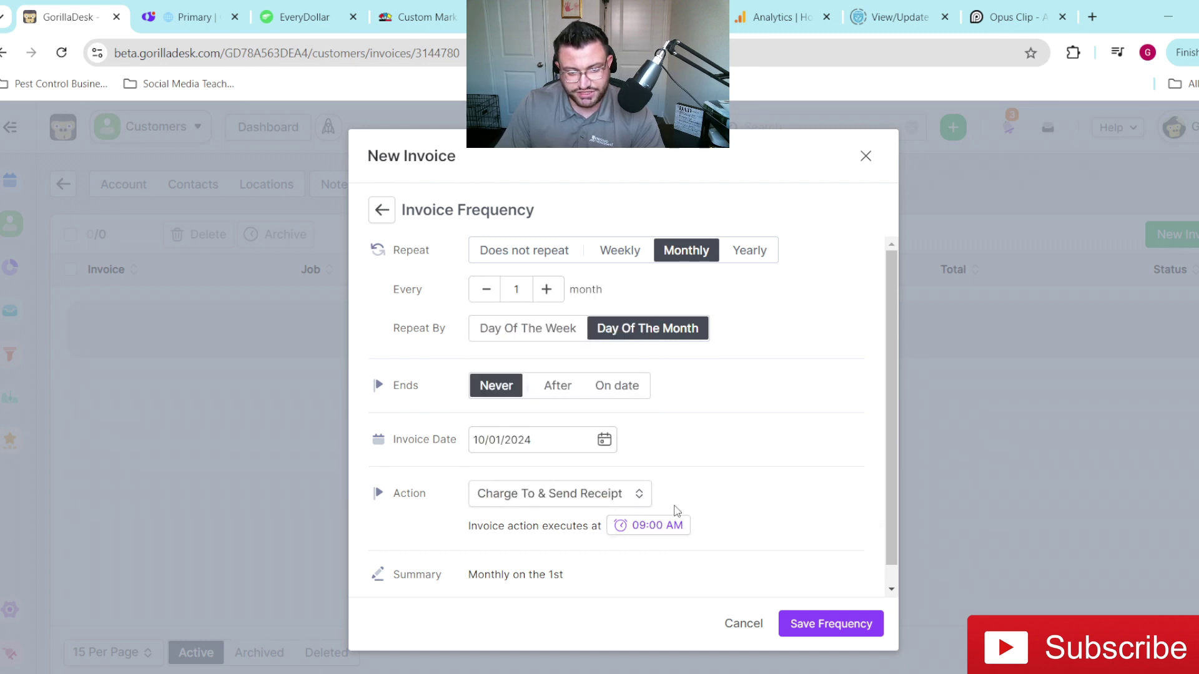
scroll(741, 461, down, 1)
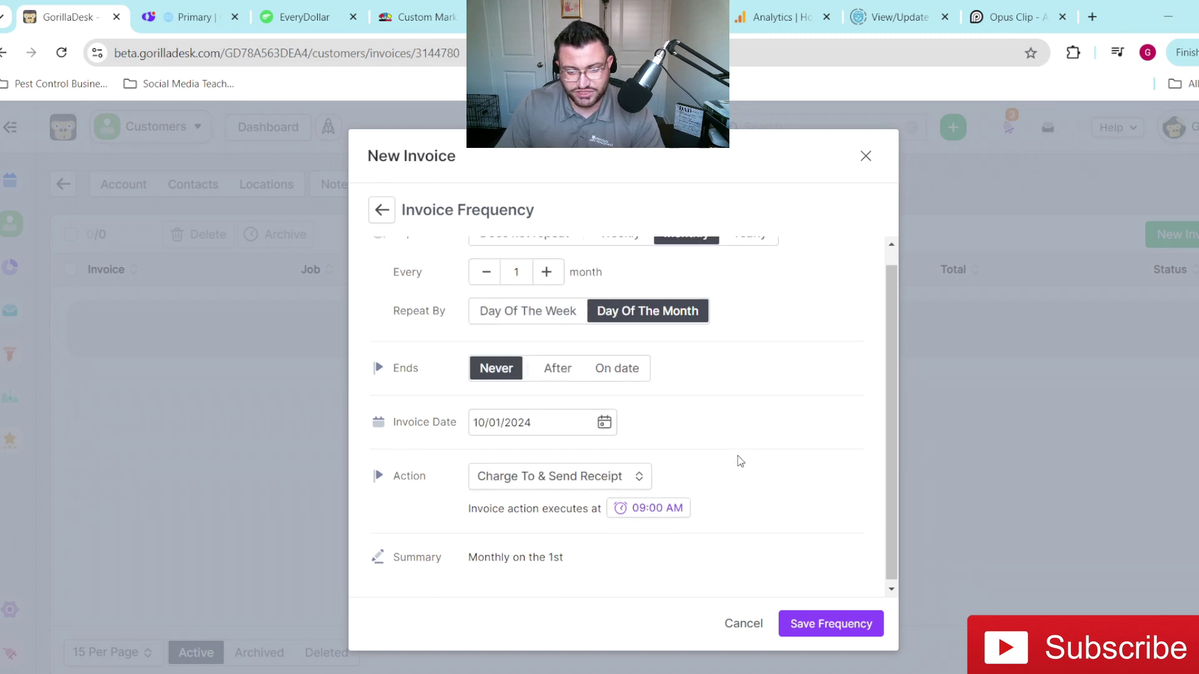
click(865, 157)
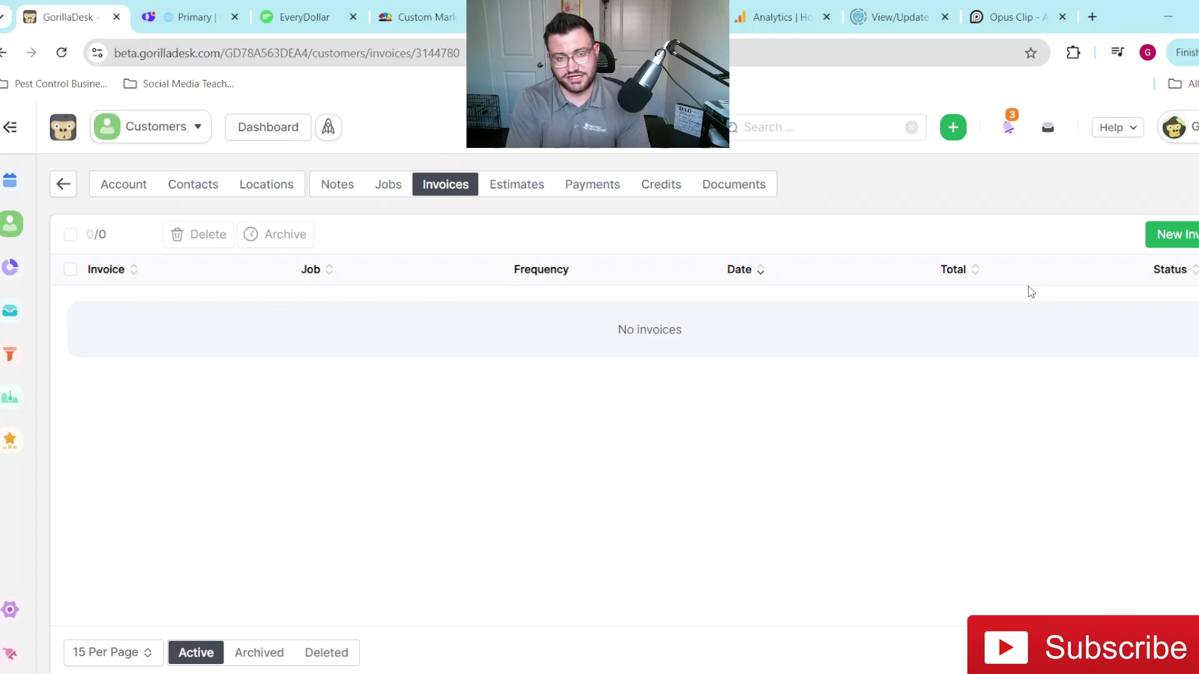
- Start another new invoice and try a yearly same-date repeat before switching to monthly
click(1179, 238)
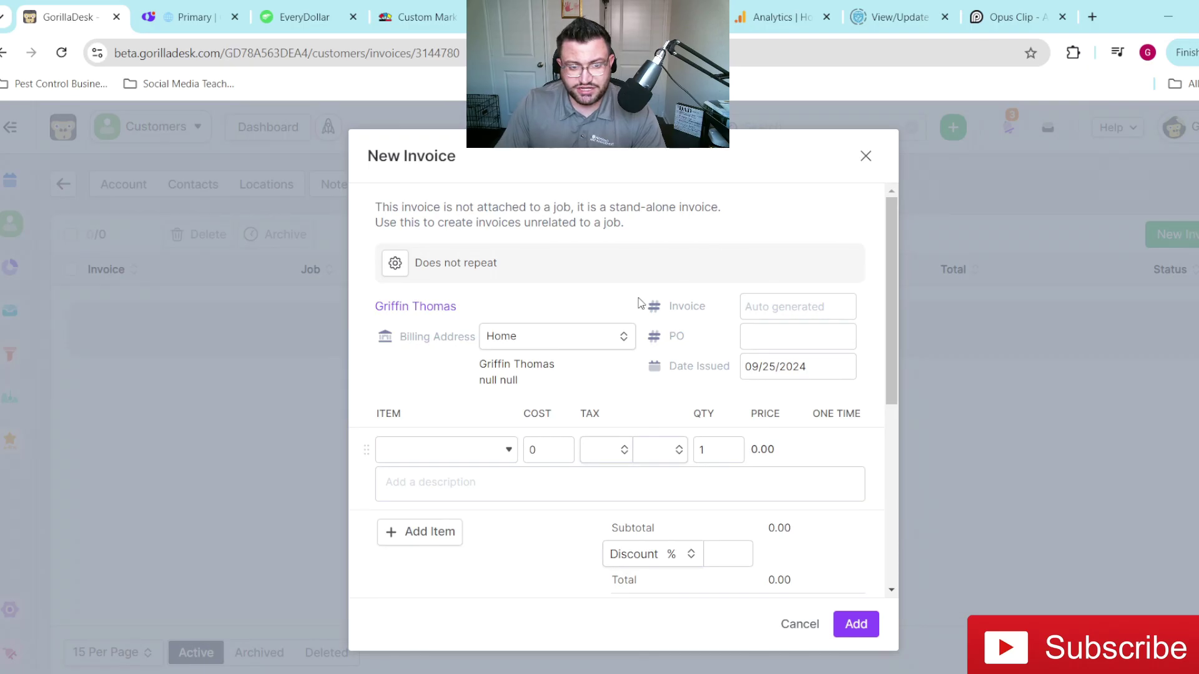
click(395, 263)
click(743, 254)
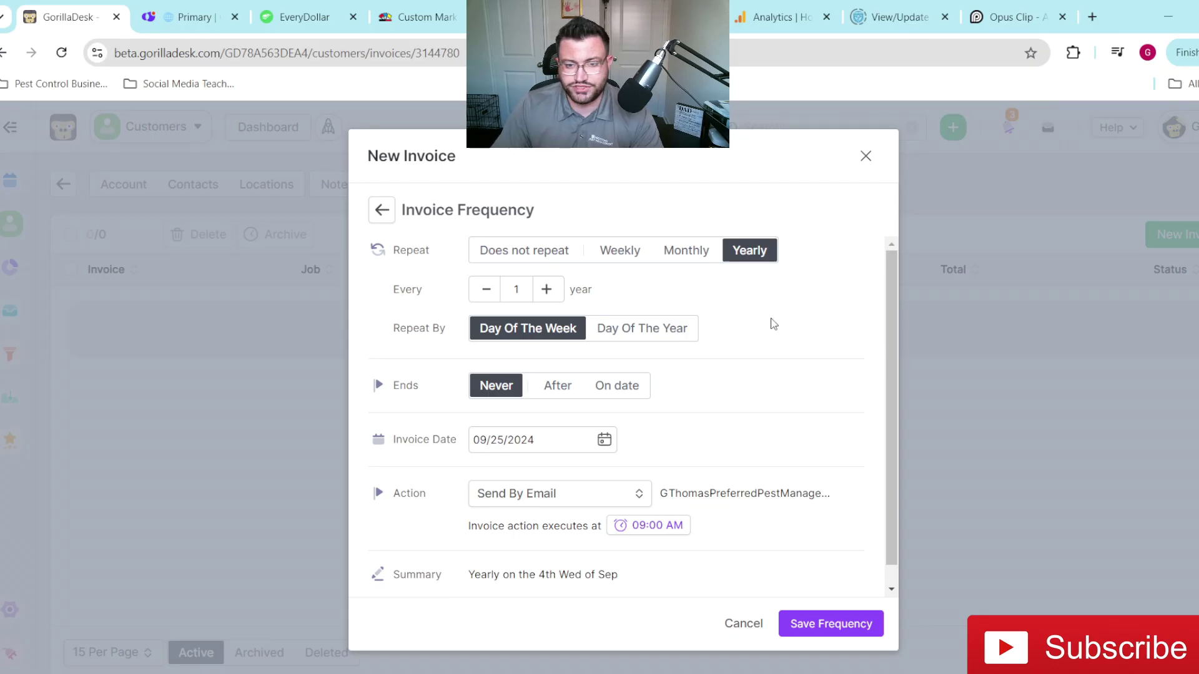
click(657, 325)
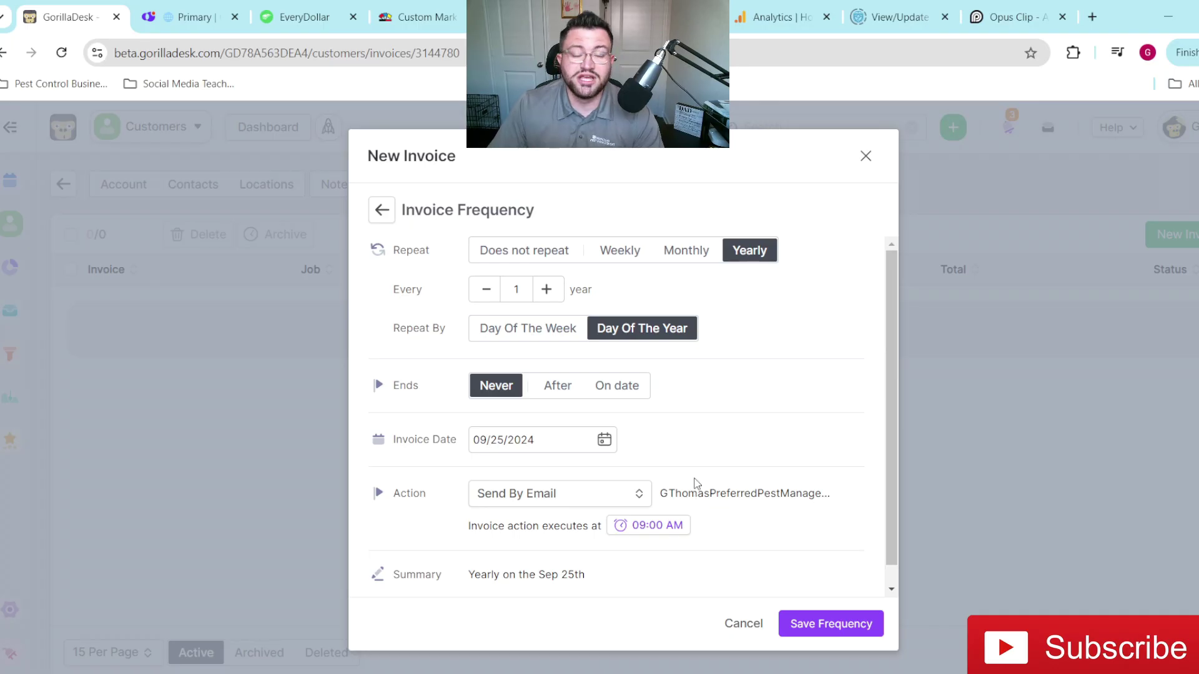
click(686, 251)
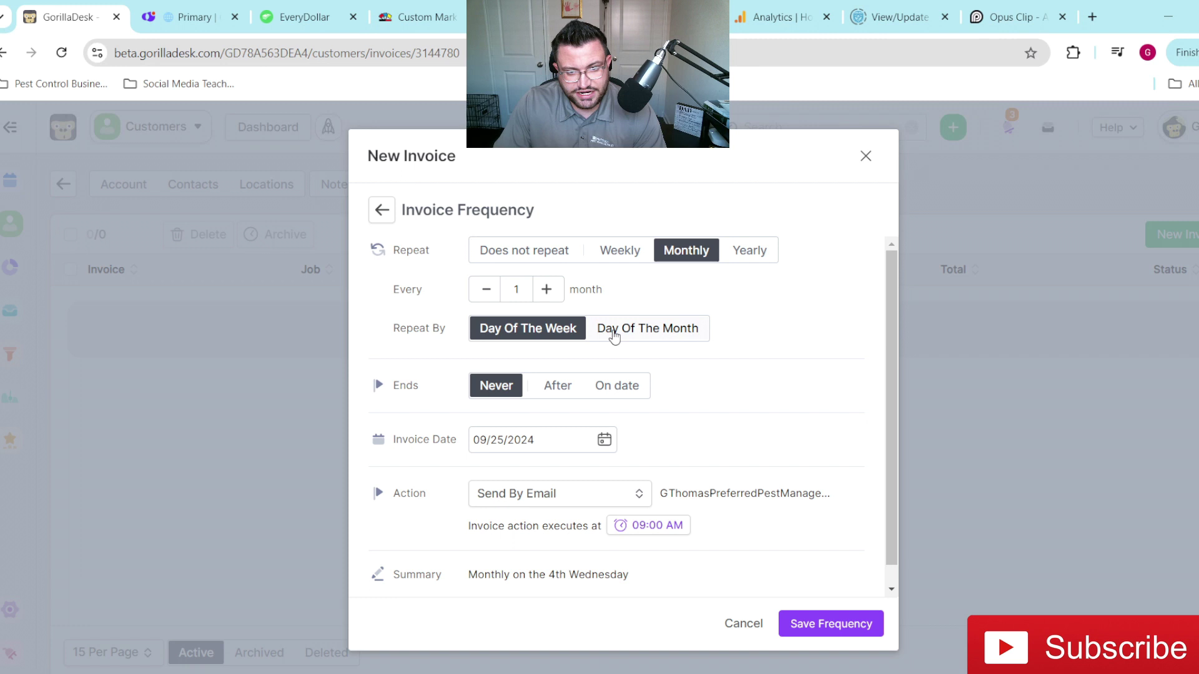
- Return to the invoice form and set the issue date to early October
click(381, 210)
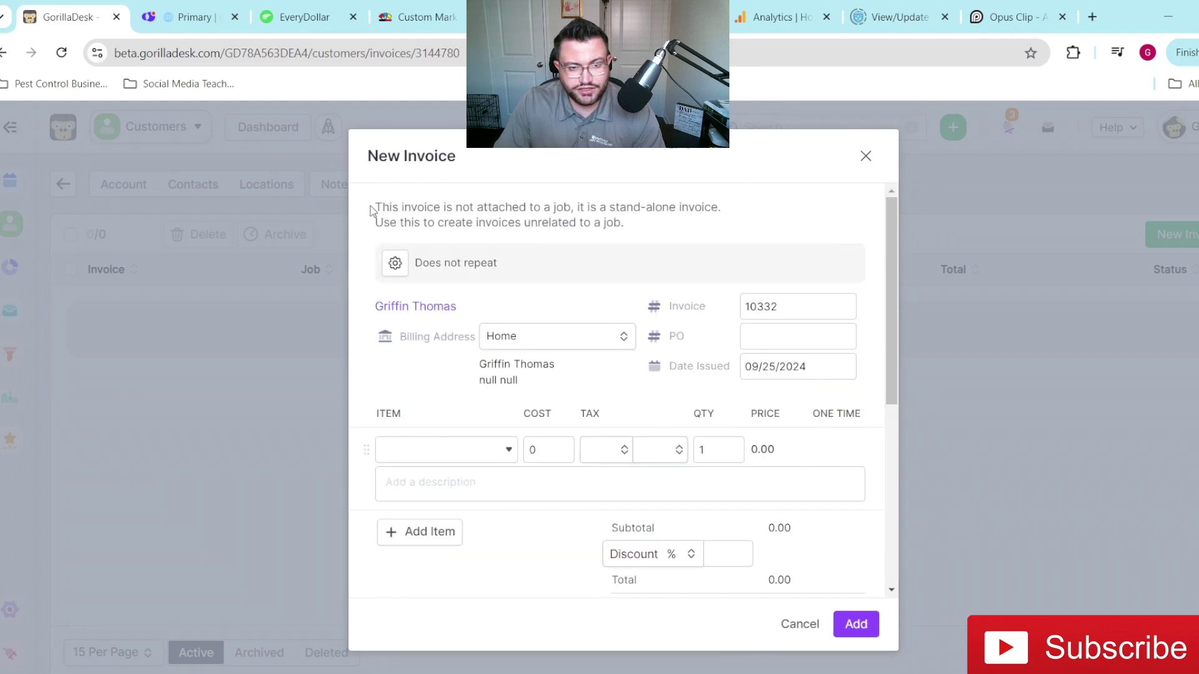
click(800, 366)
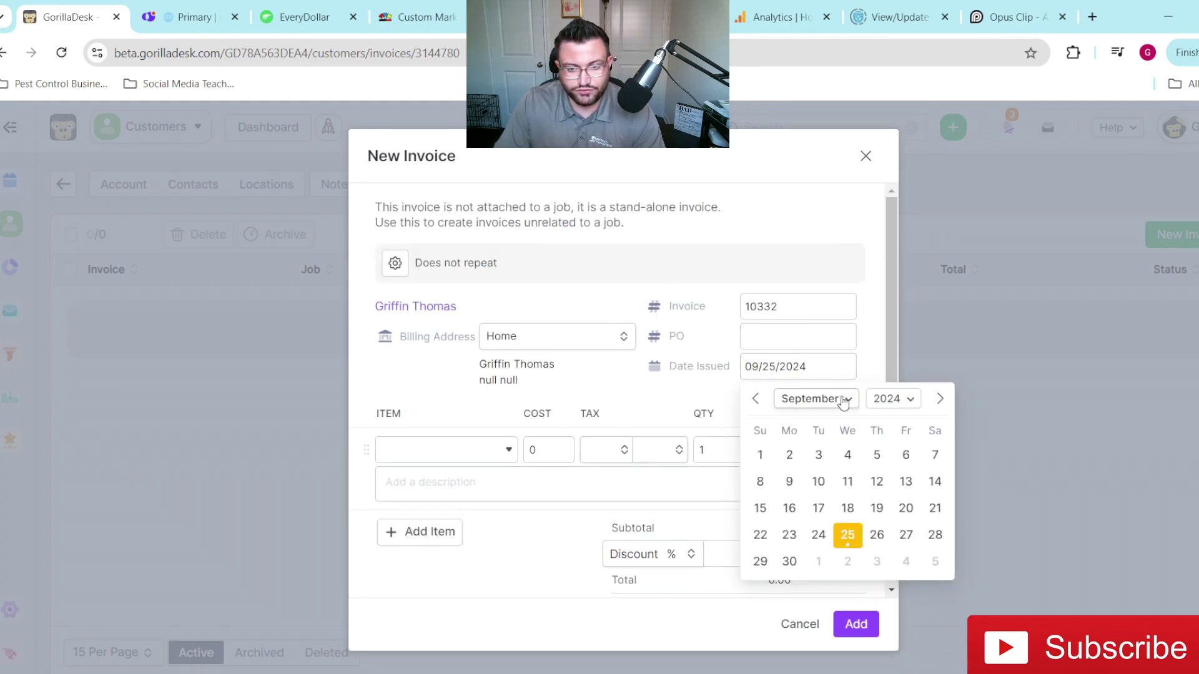
click(846, 400)
click(812, 509)
click(837, 453)
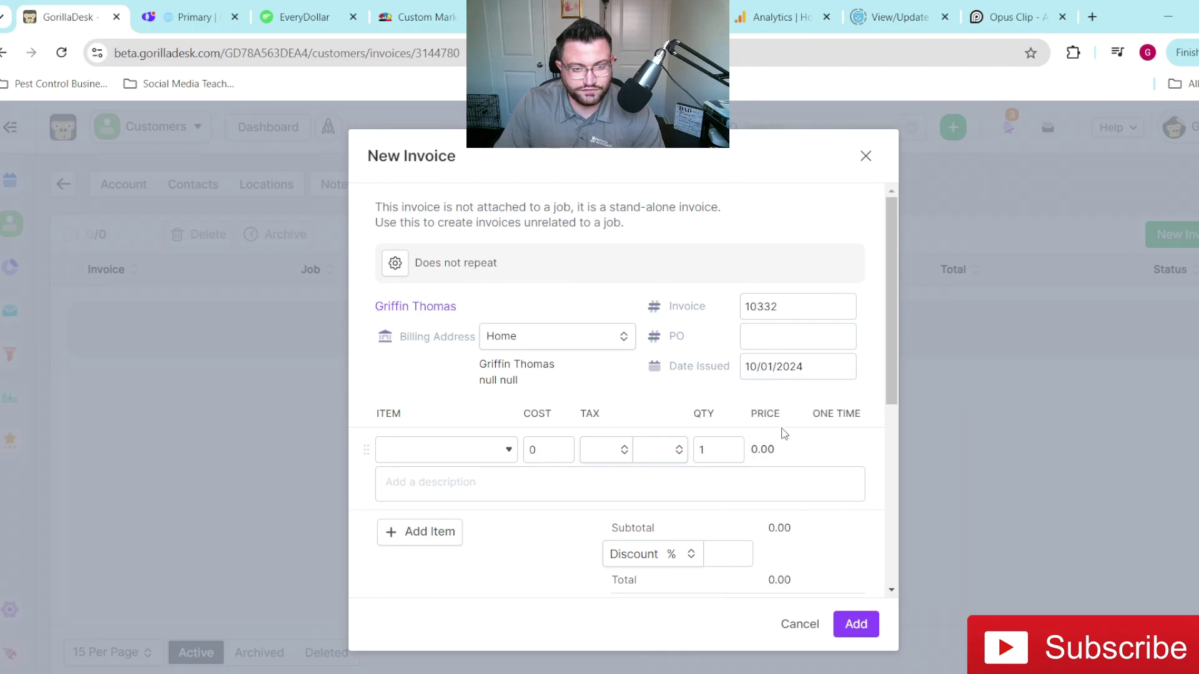
- Save a monthly Day Of The Month repeat with the Charge To & Send Receipt action
click(395, 263)
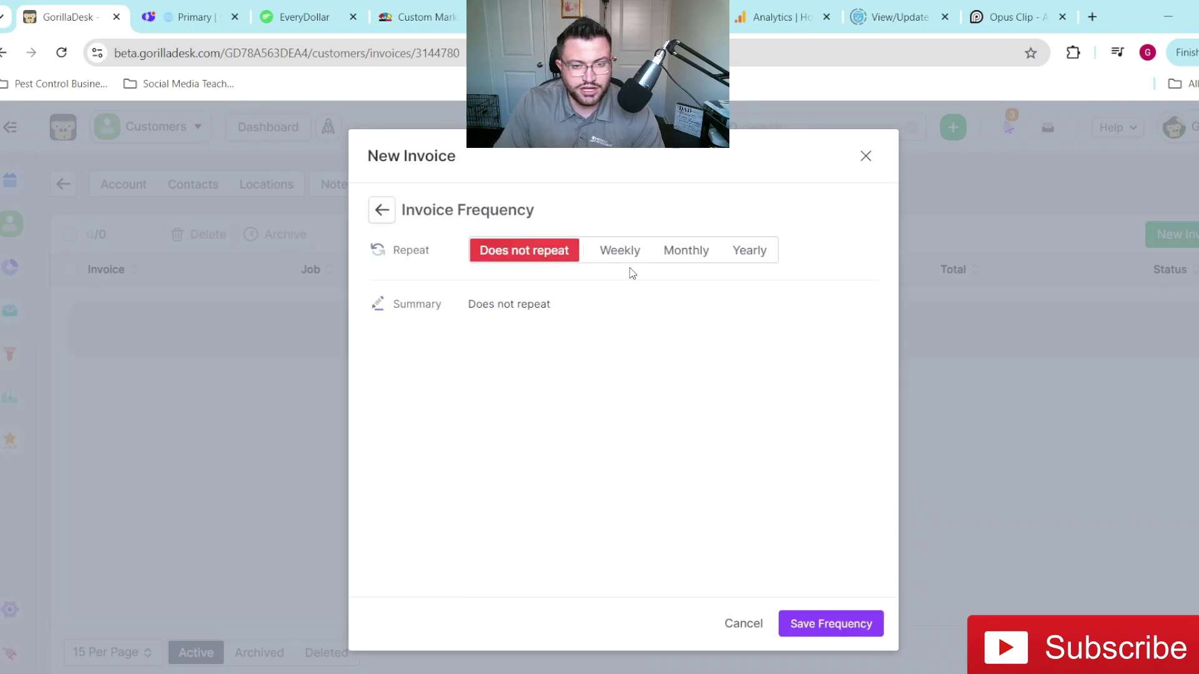
click(685, 249)
click(624, 329)
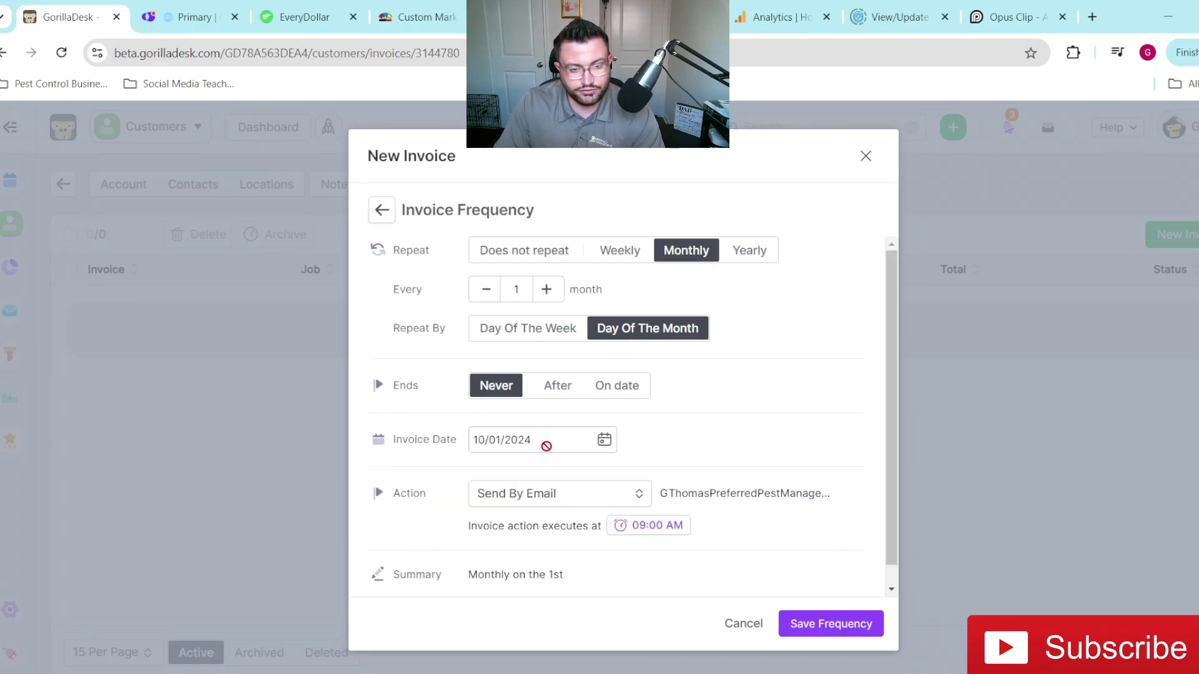
click(550, 493)
scroll(547, 459, down, 1)
click(543, 461)
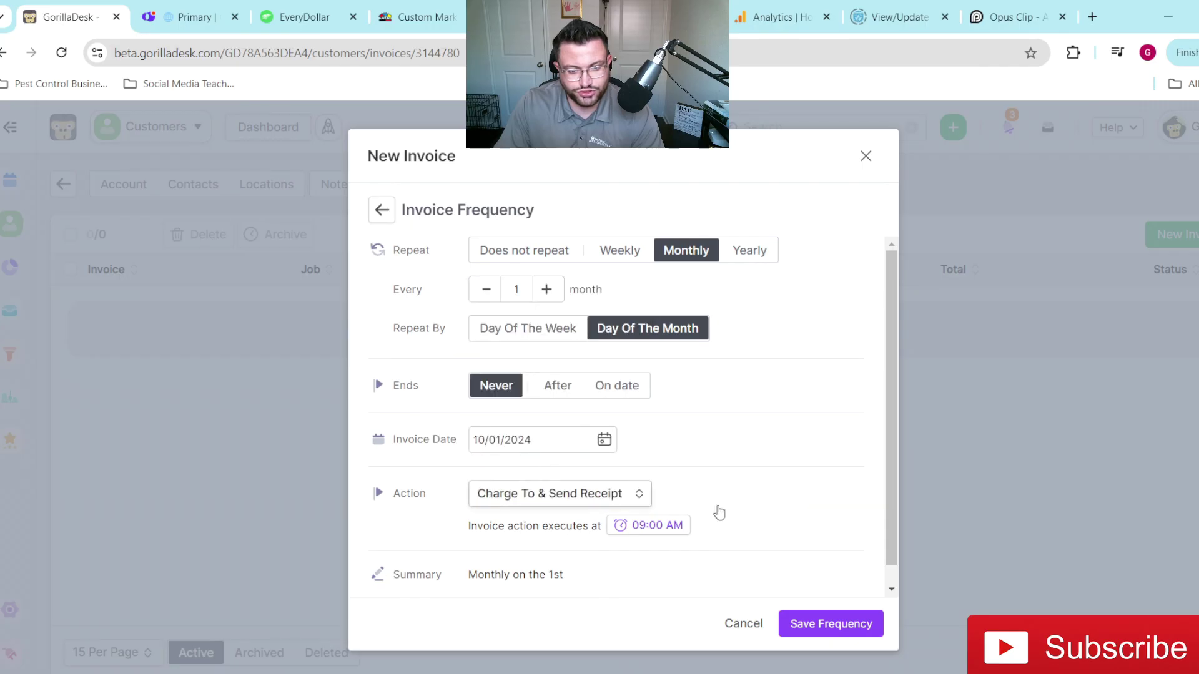
scroll(779, 450, down, 1)
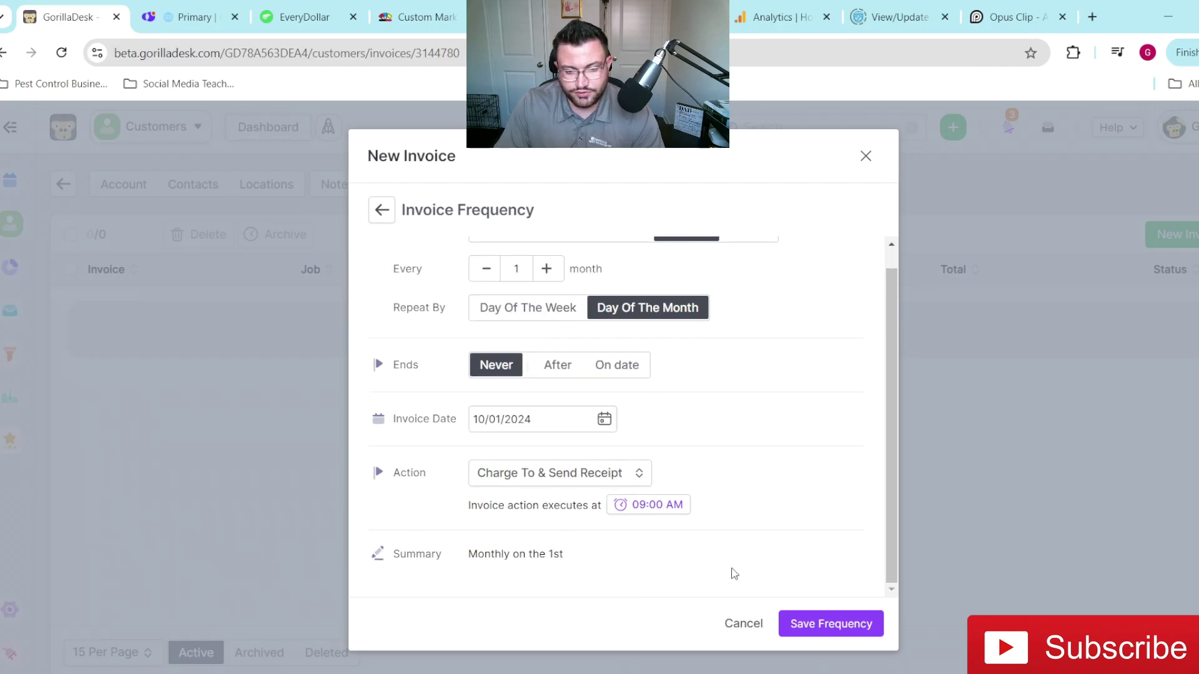
click(805, 624)
- Add an Exclusion Renewal line item and create the invoice
click(448, 444)
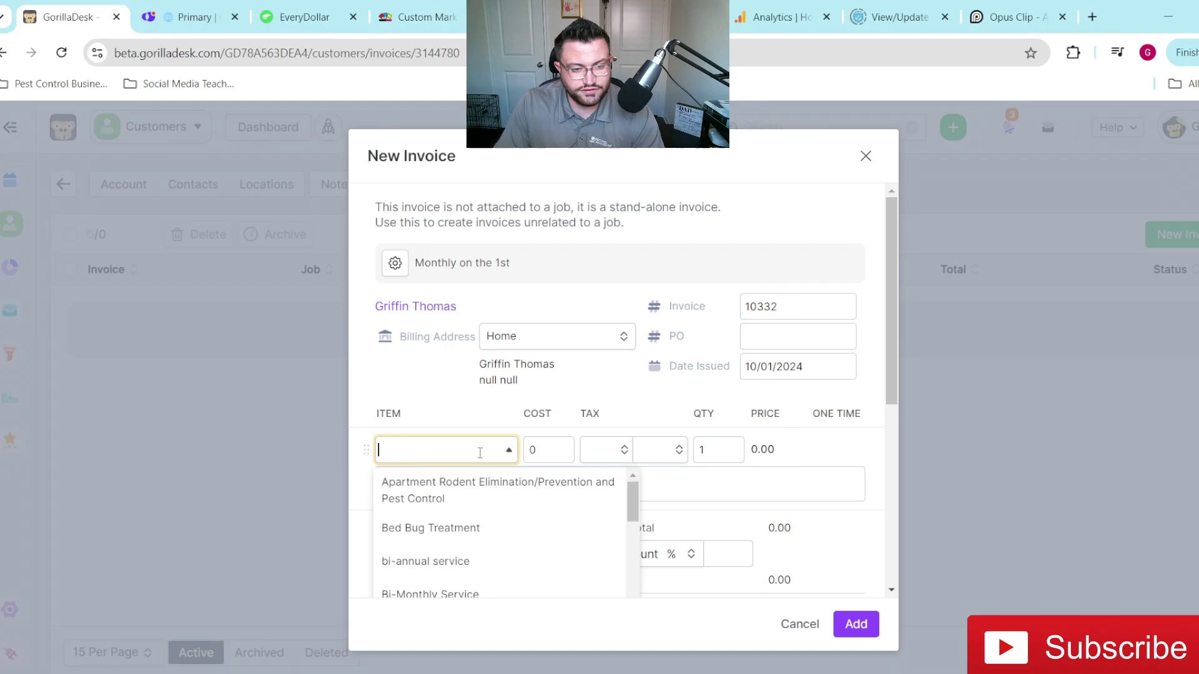
scroll(486, 570, down, 2)
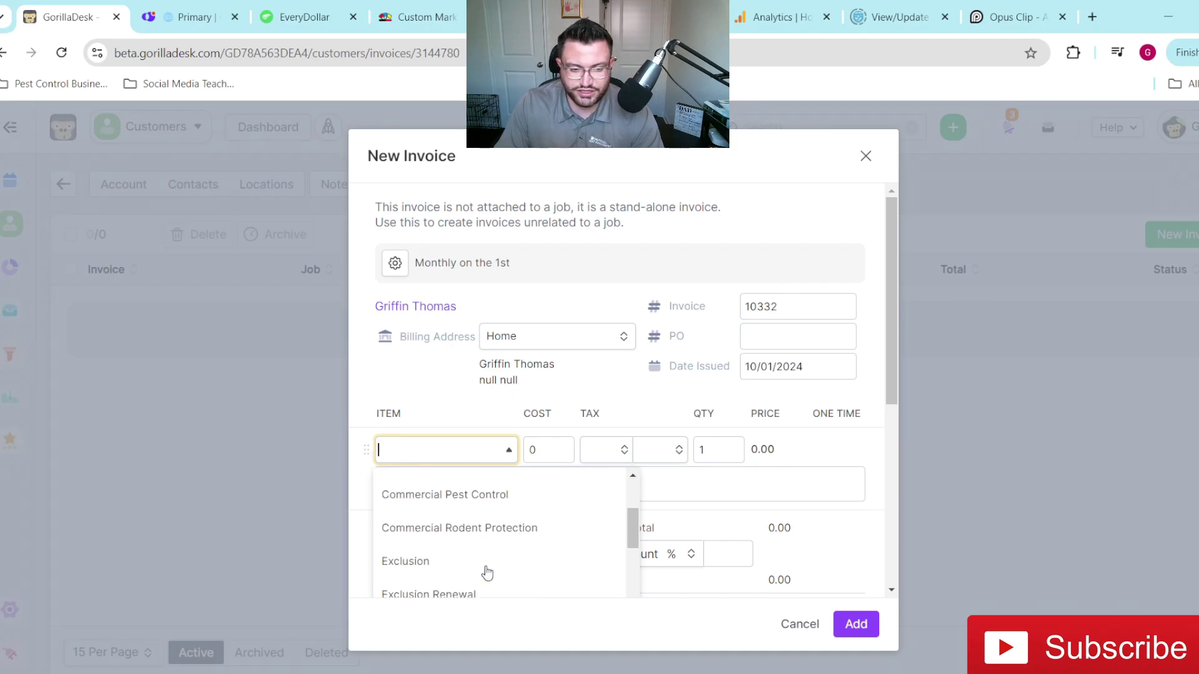
click(477, 562)
click(487, 447)
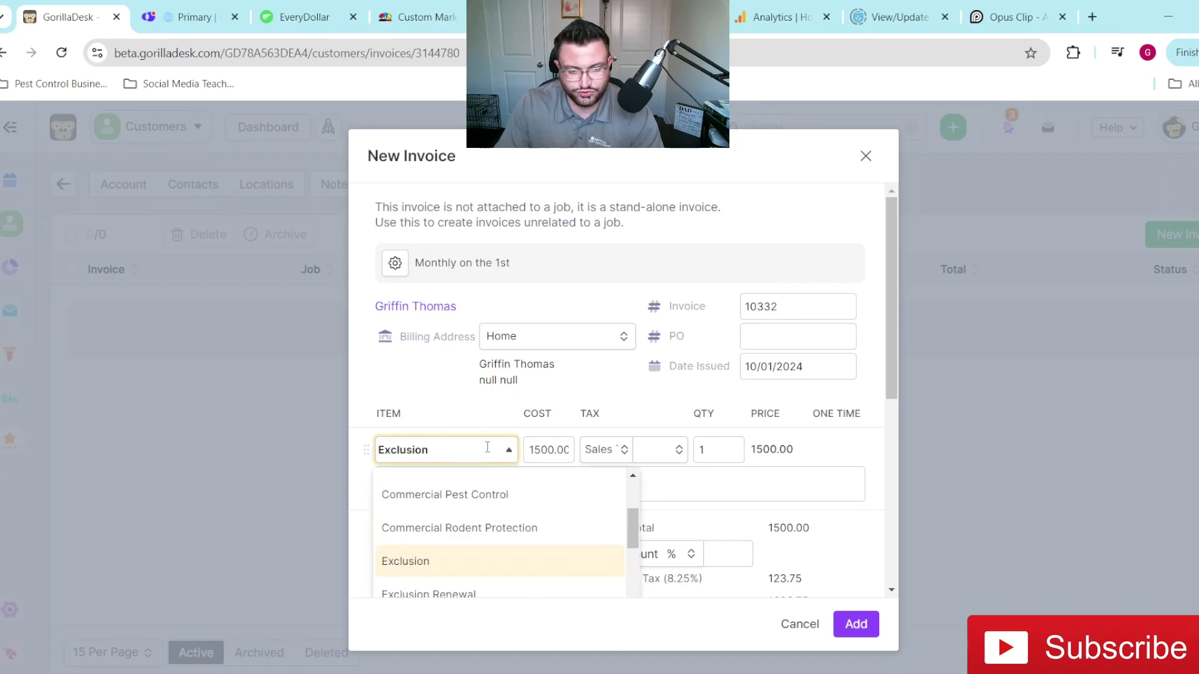
click(478, 589)
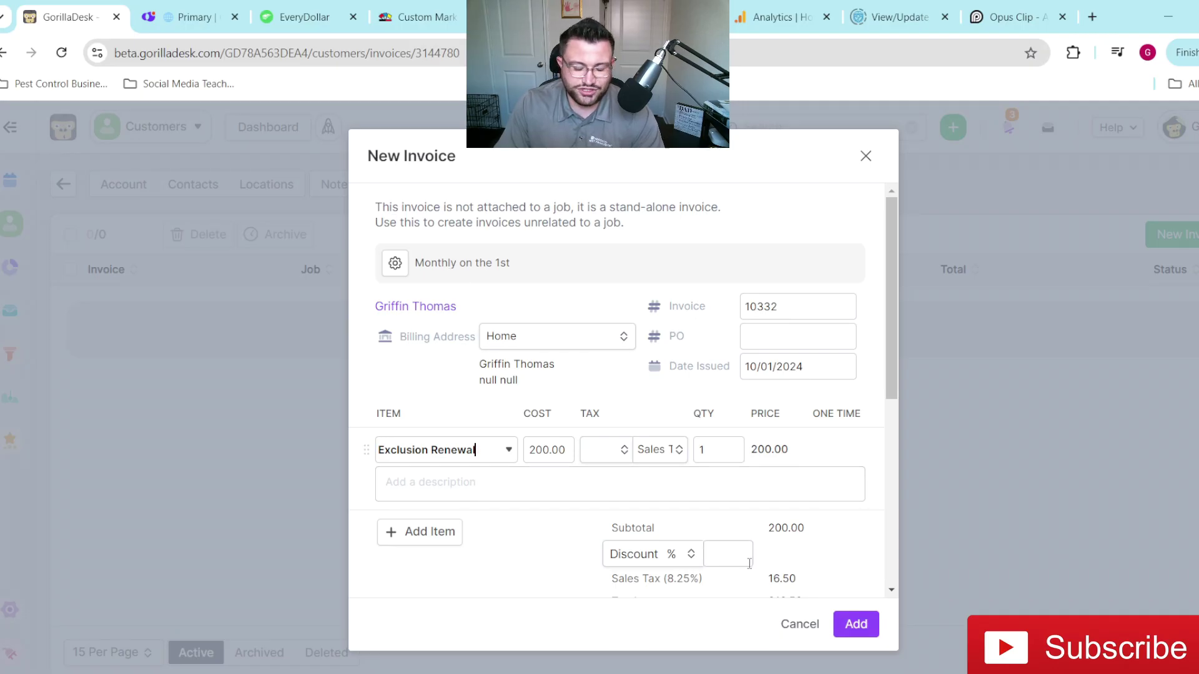
click(848, 623)
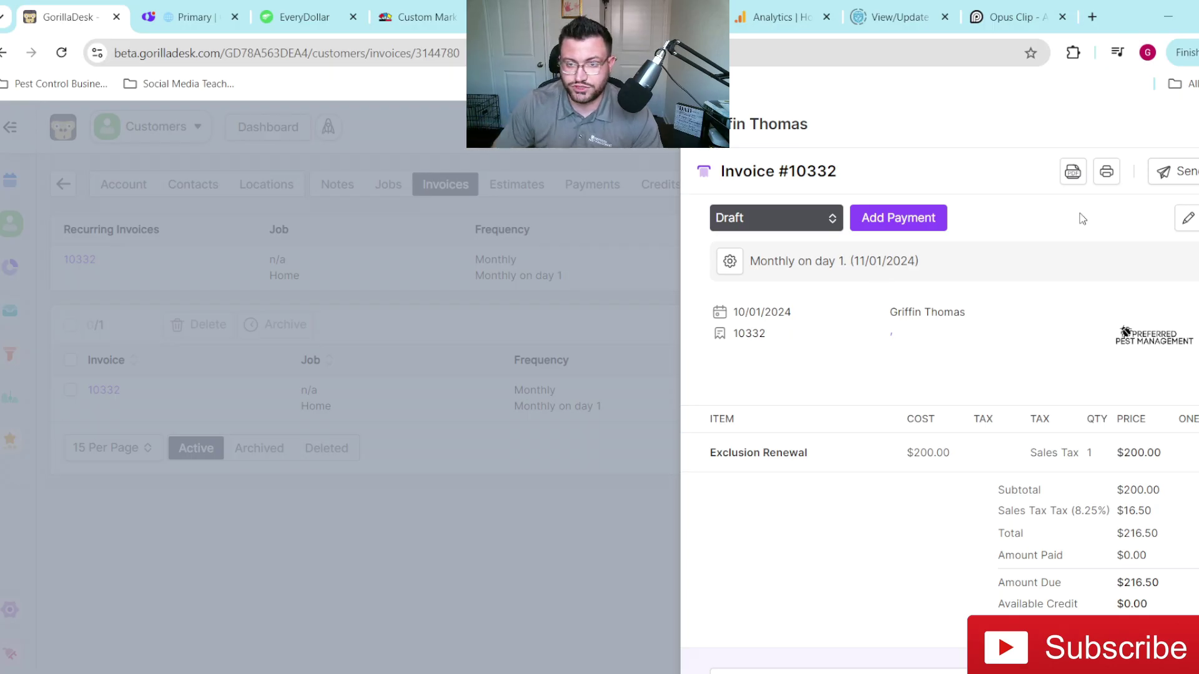
- Close the preview and check the created date and the 11/01/2024 upcoming invoice date
key(Escape)
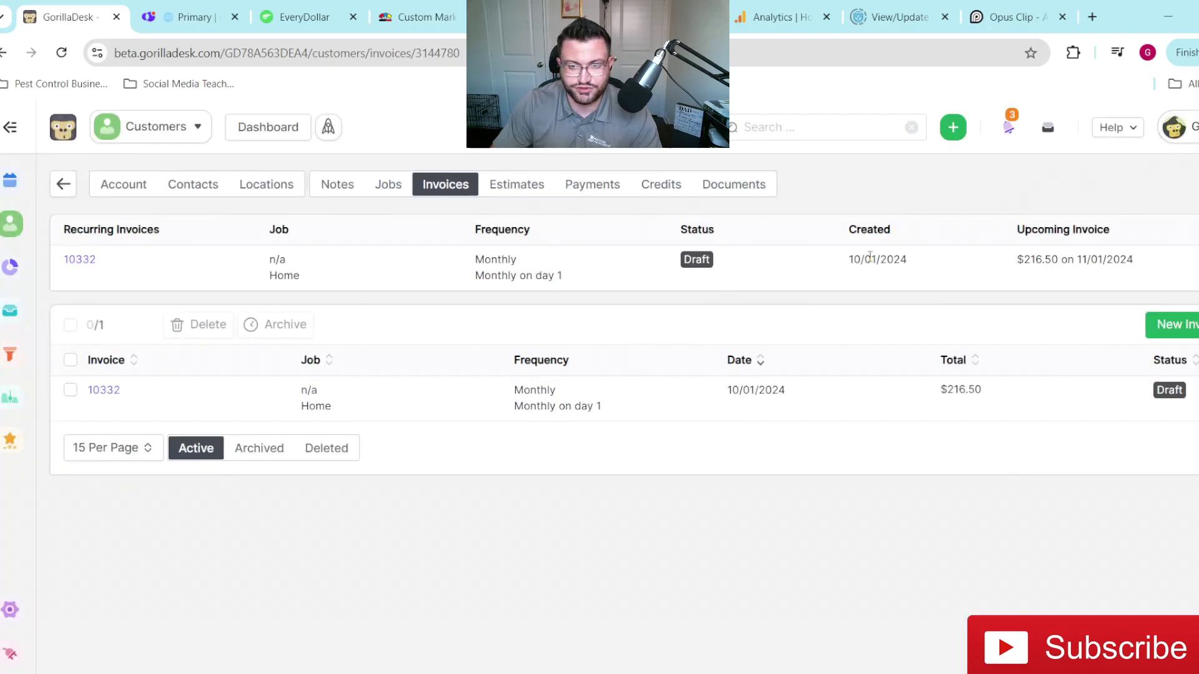
drag(854, 260, 907, 261)
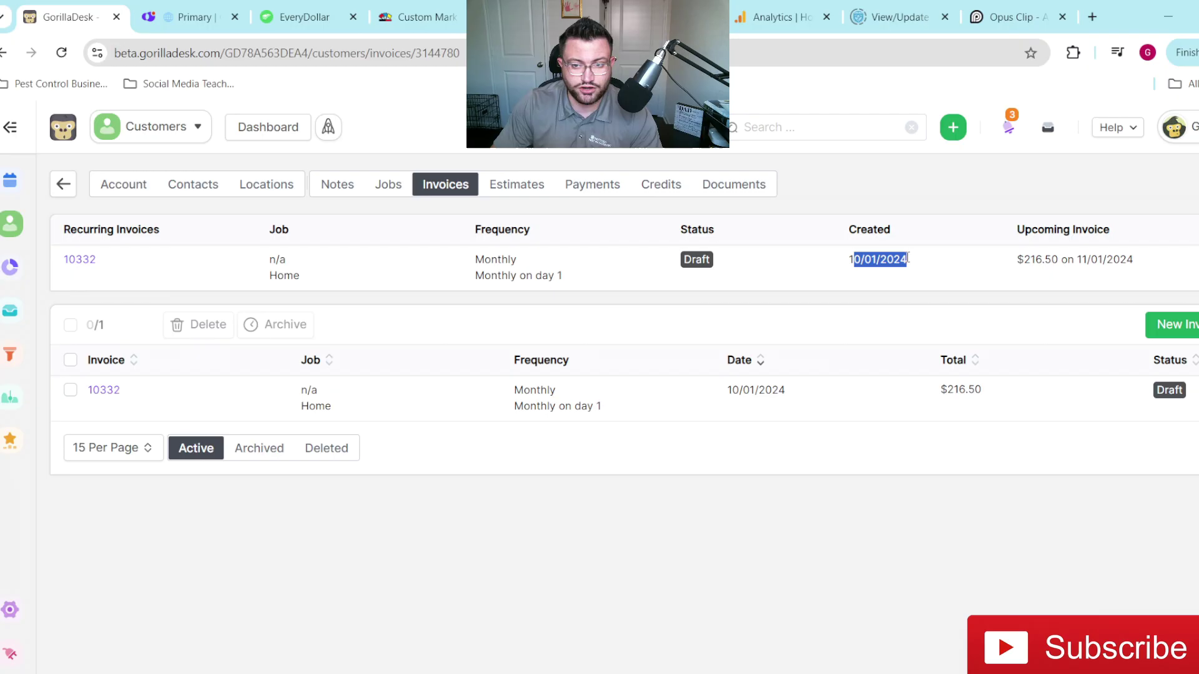
click(870, 279)
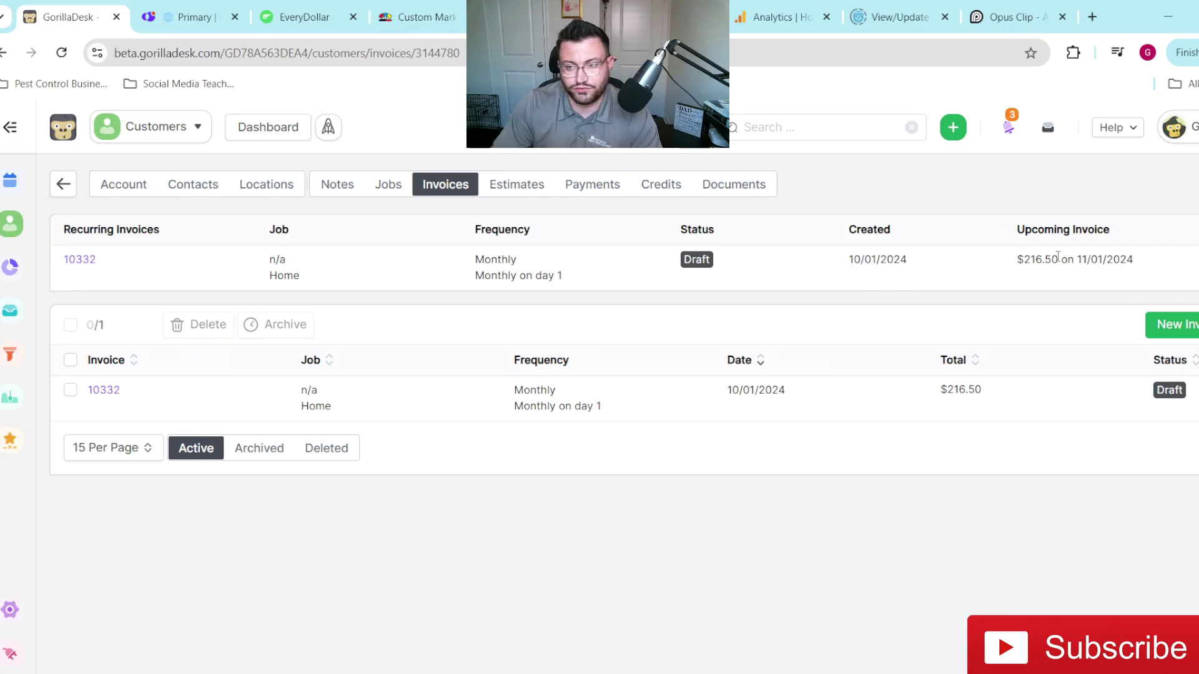
drag(1078, 259, 1150, 262)
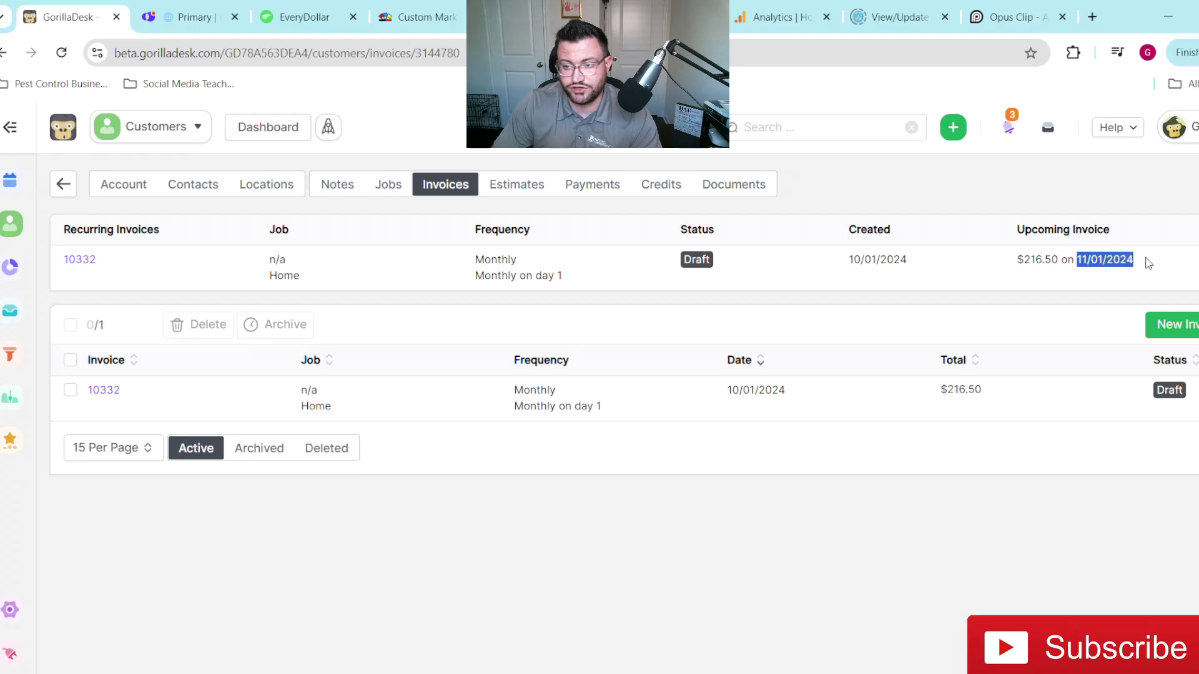
click(1096, 278)
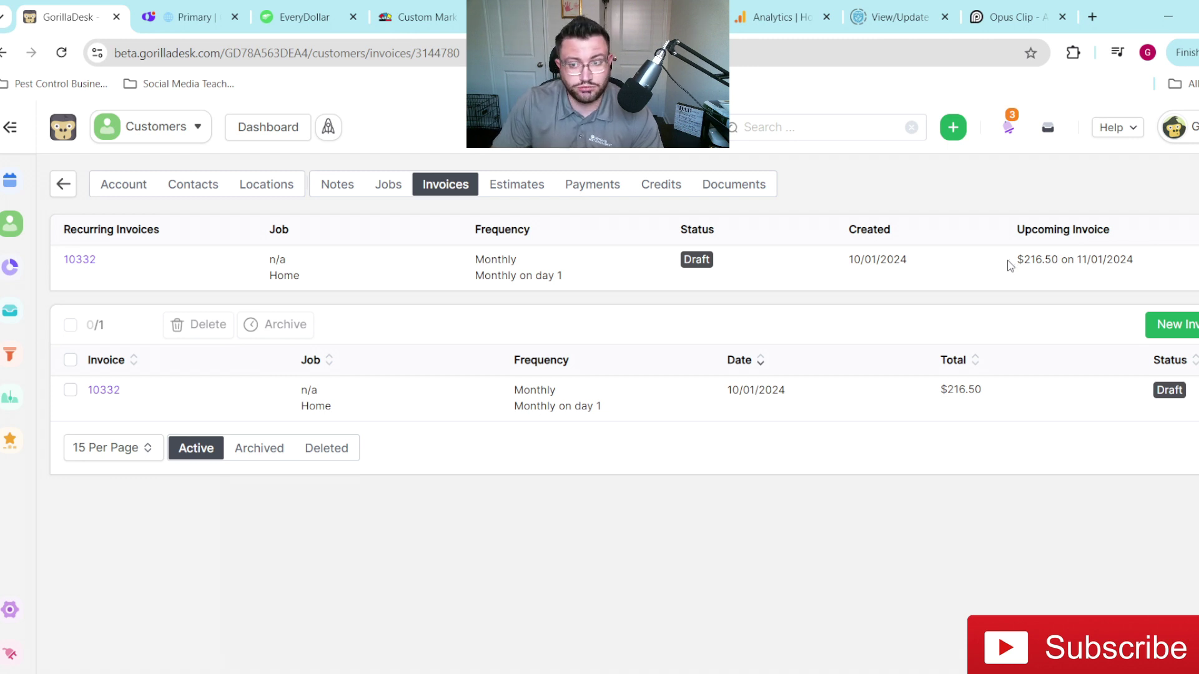
- Open the recurring invoice in Edit and close it without changes
click(1190, 261)
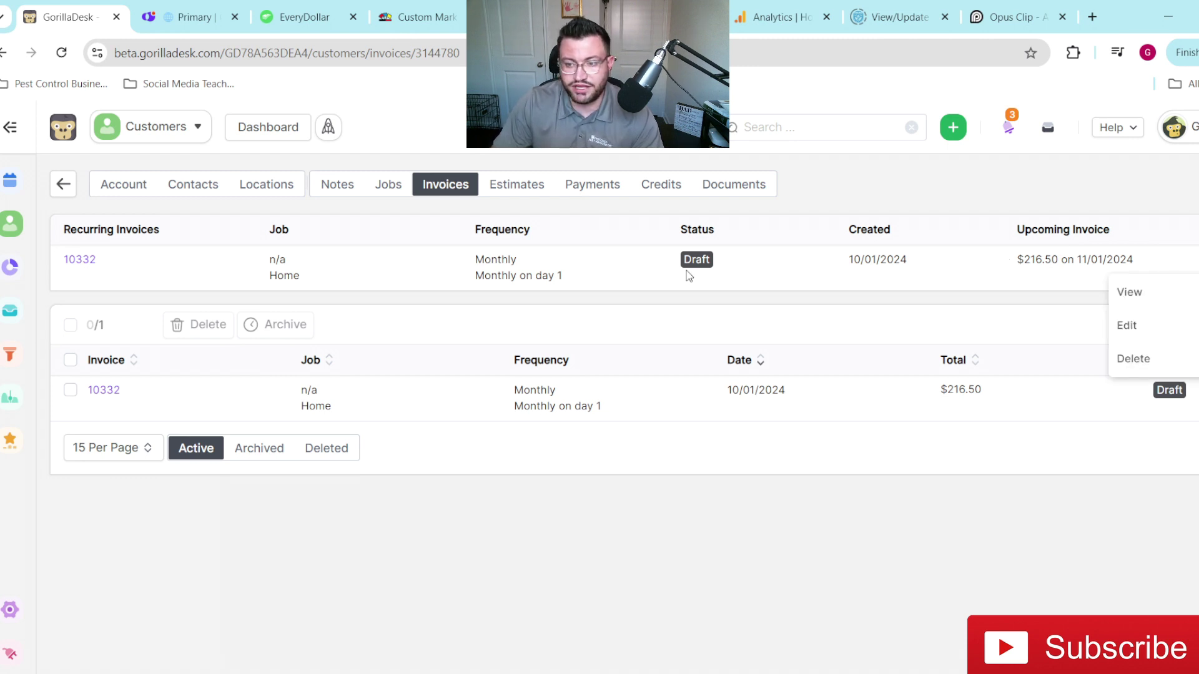
click(1126, 325)
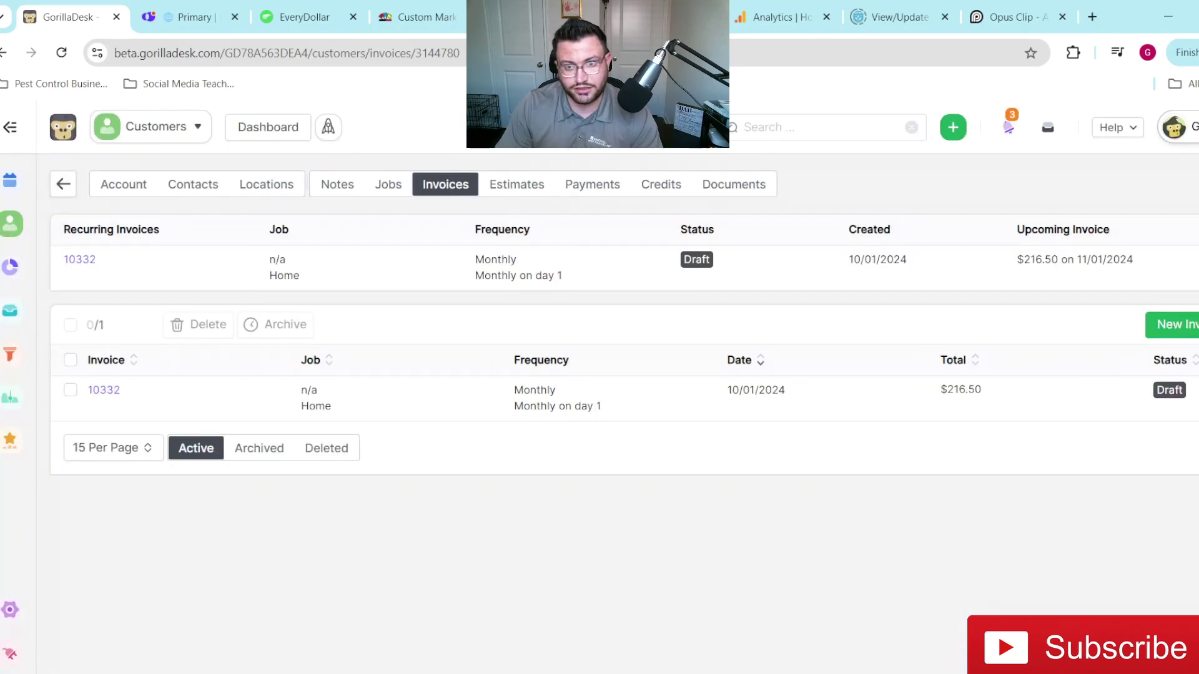
key(Escape)
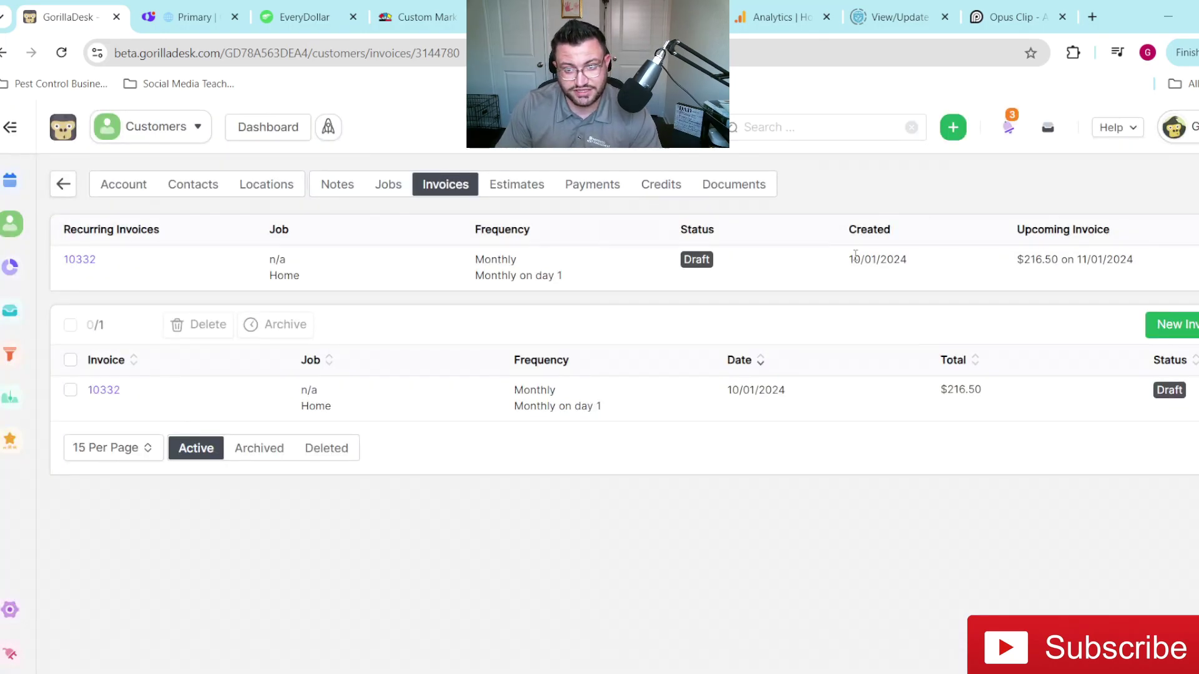
drag(849, 259, 1190, 270)
click(1194, 265)
- Recheck the created and upcoming dates and open the recurring row's actions menu
click(1195, 266)
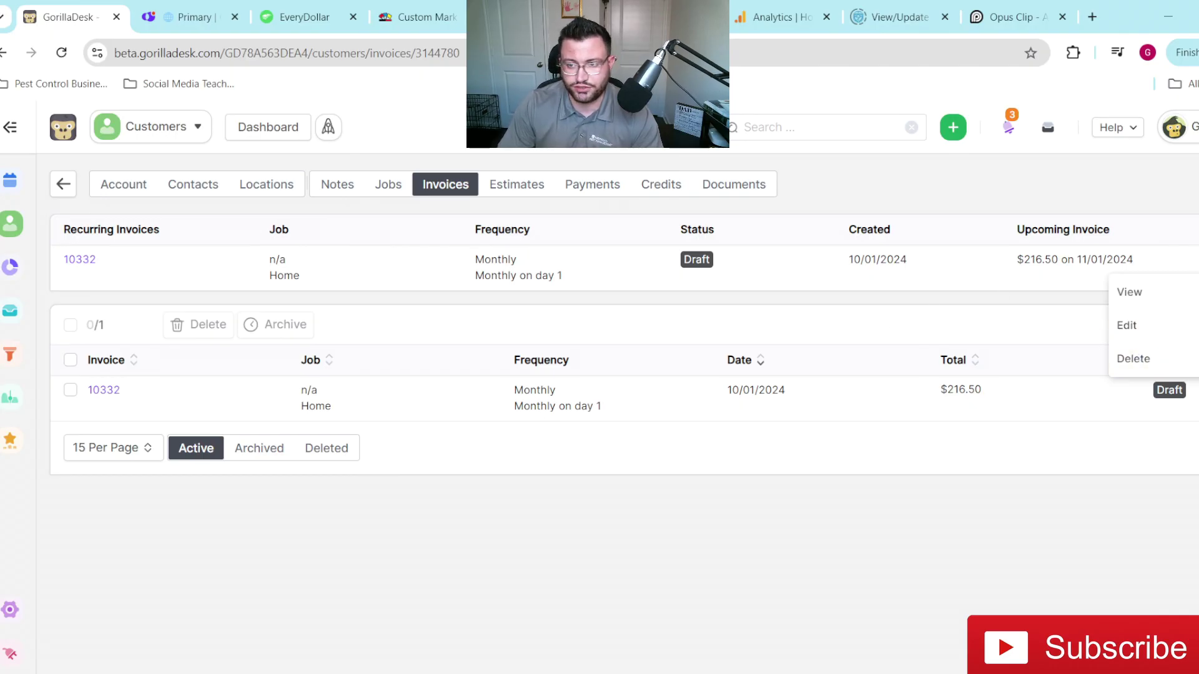
drag(1076, 259, 1129, 258)
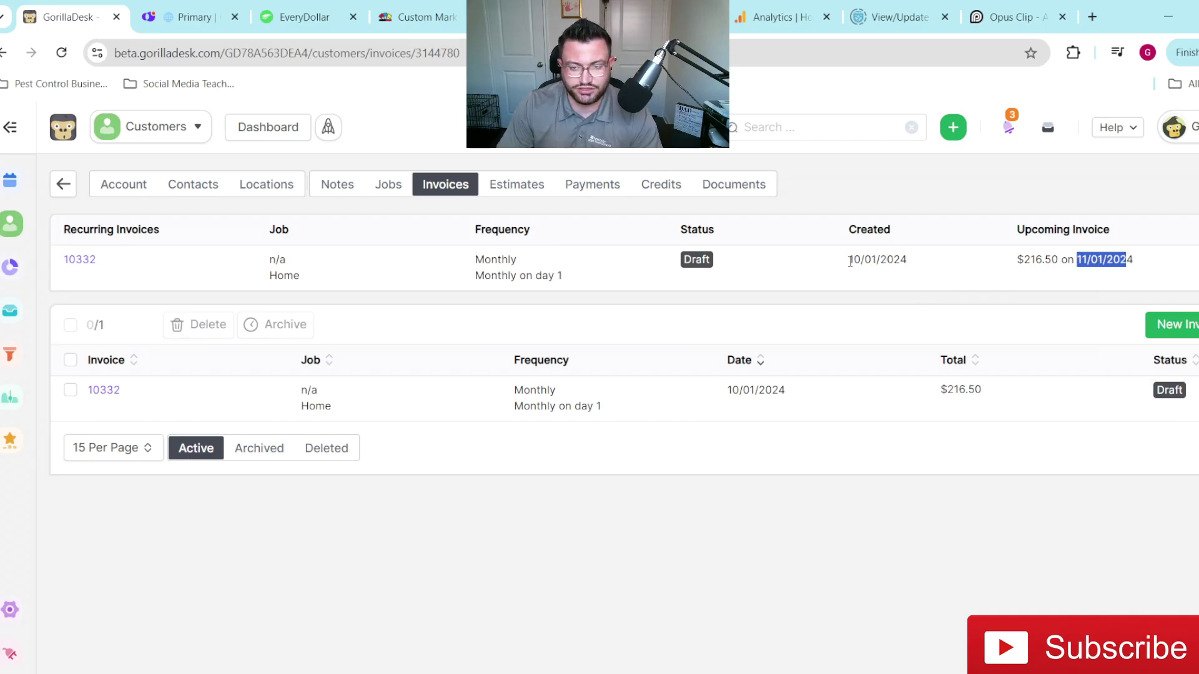
drag(849, 260, 902, 273)
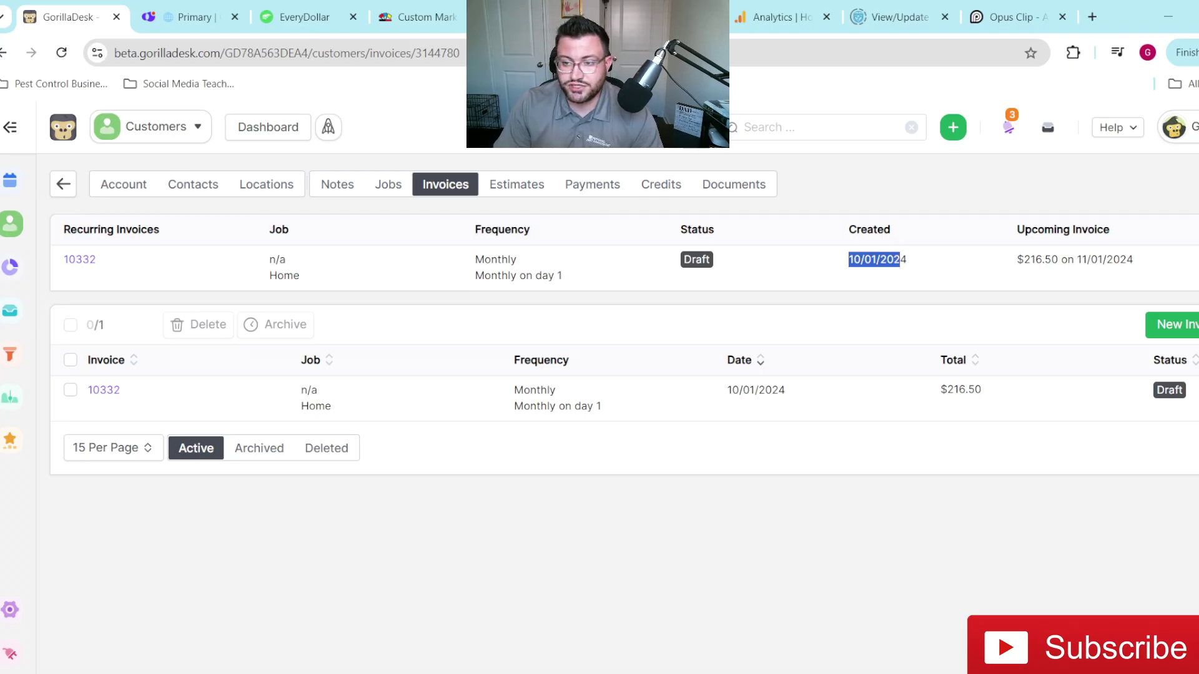
click(1168, 265)
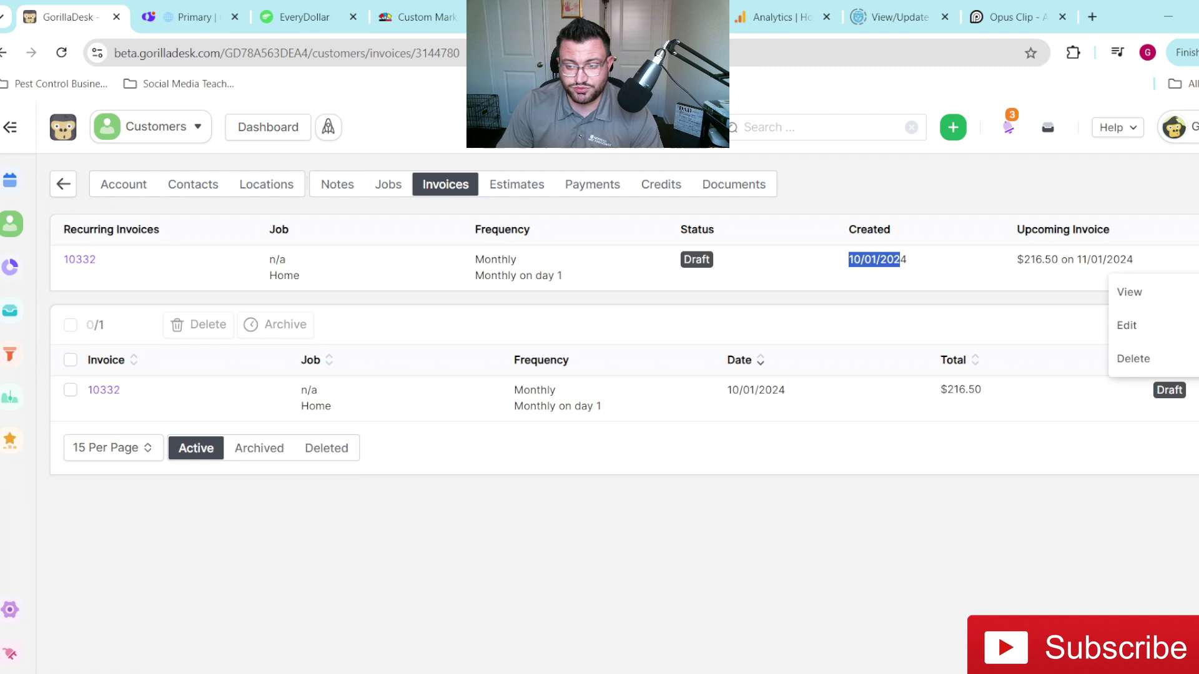
- Delete the recurring invoice template and refresh the Invoices tab via the Jobs tab
click(1134, 360)
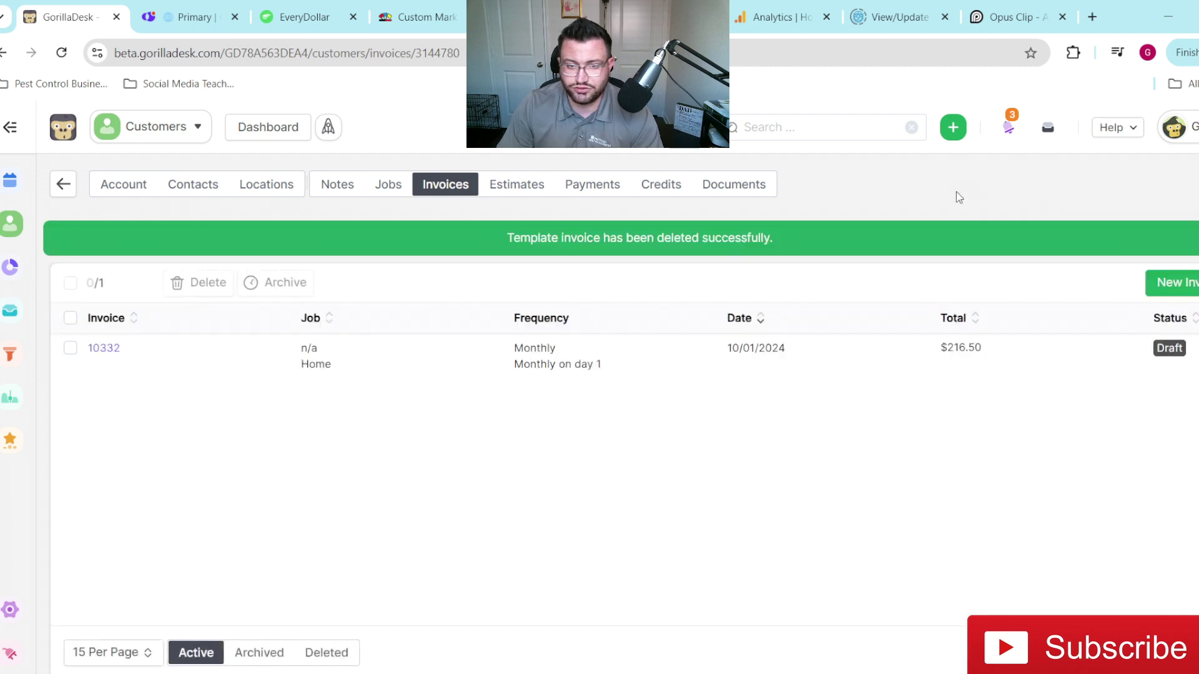
click(387, 185)
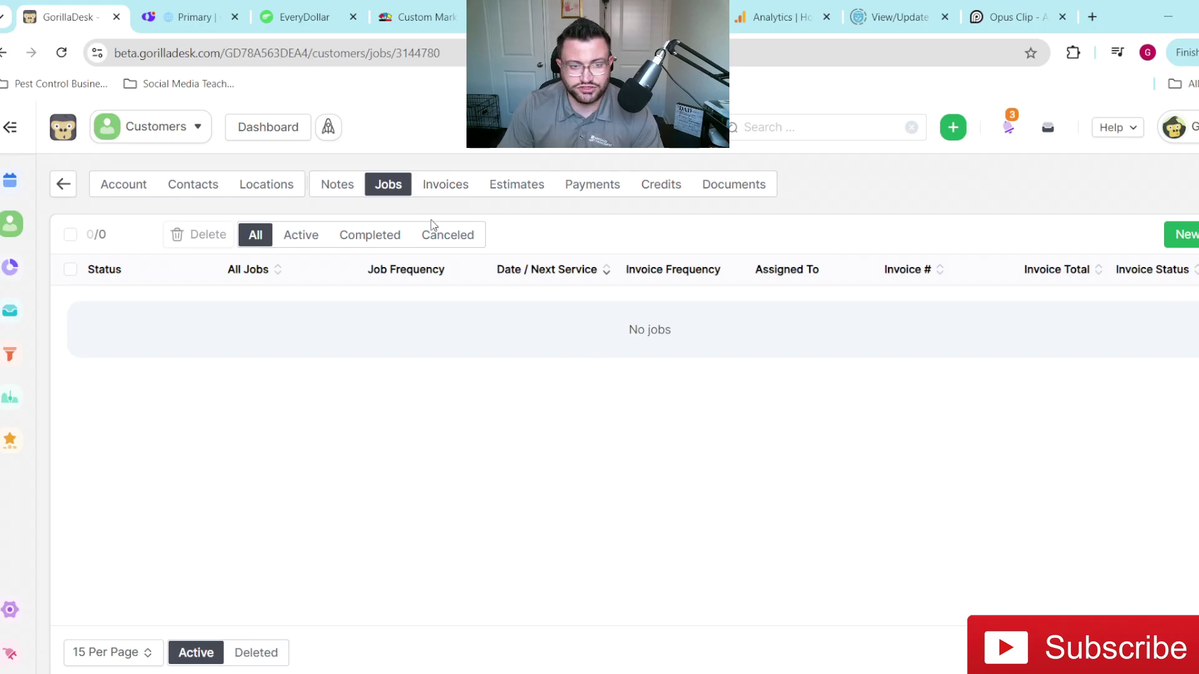
click(431, 187)
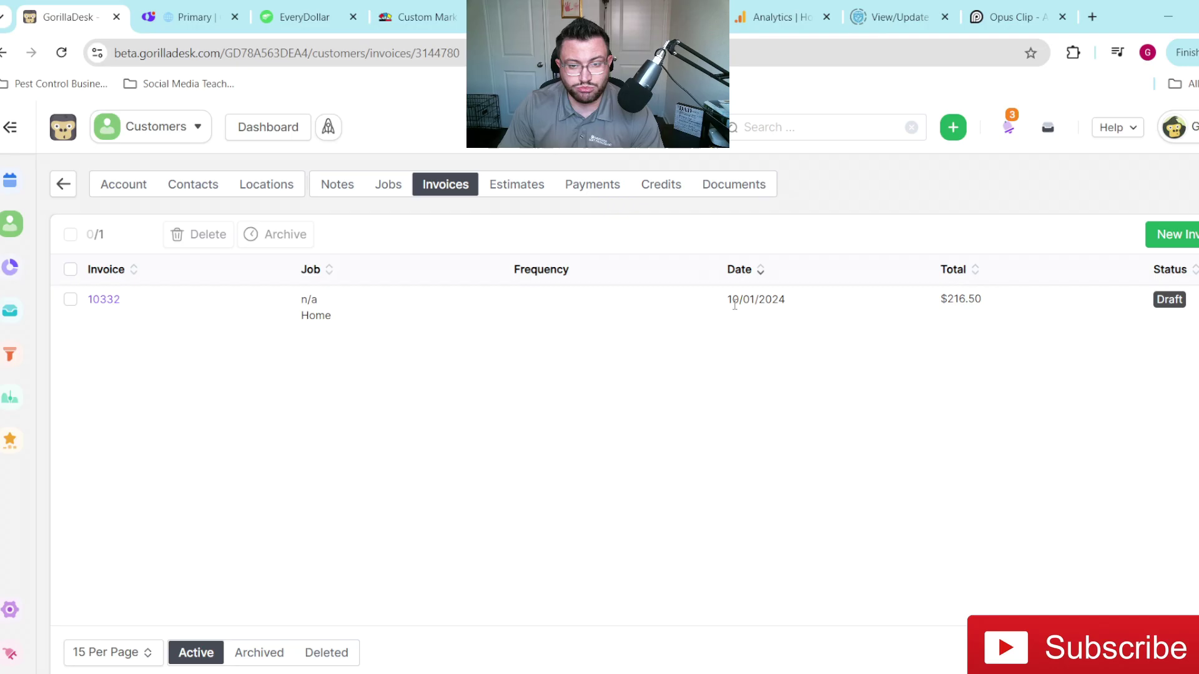
- Select draft invoice 10332 and delete it
drag(732, 300, 795, 292)
click(719, 340)
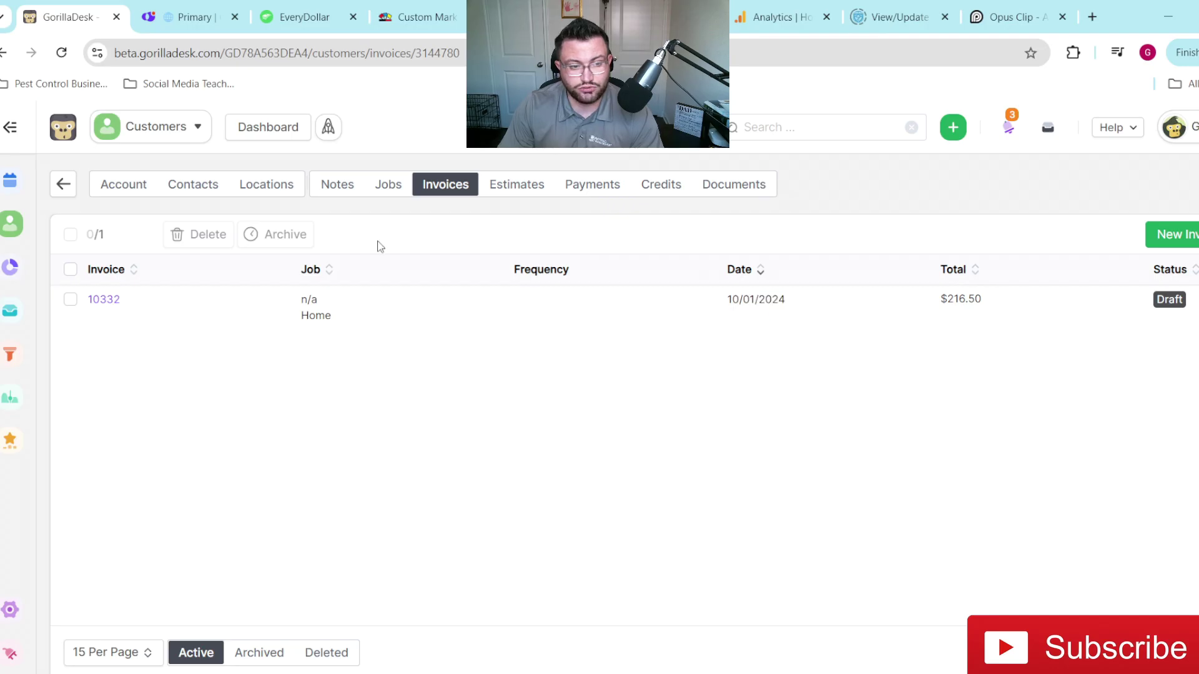
click(69, 302)
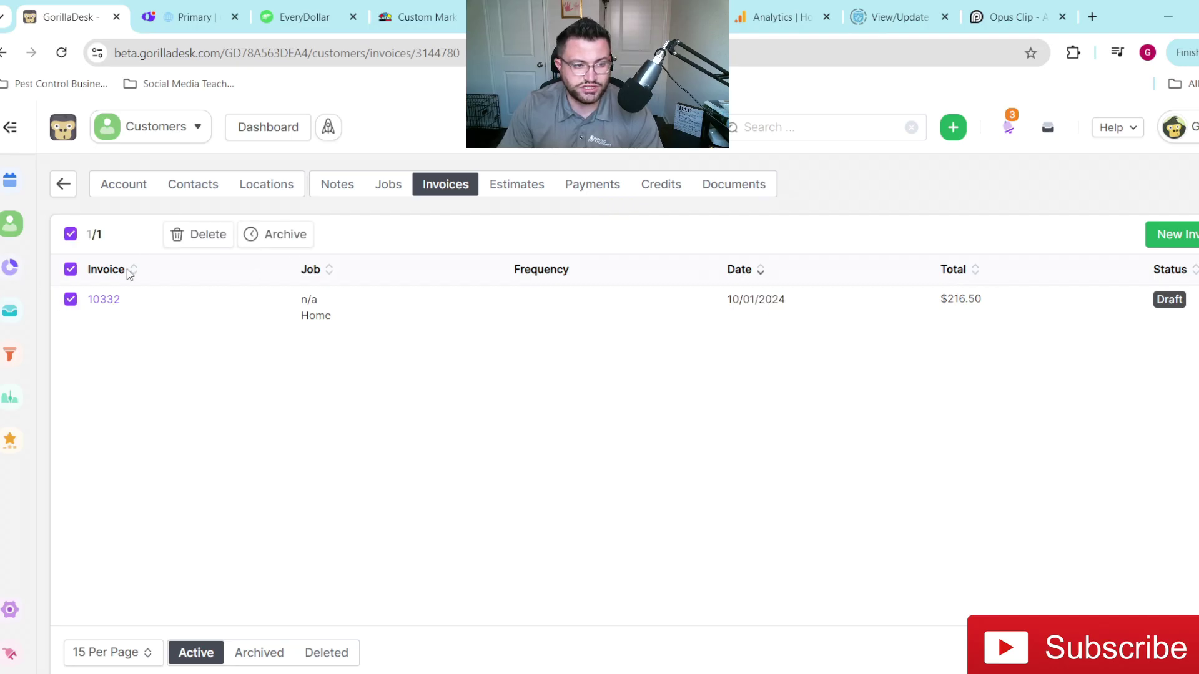
click(193, 235)
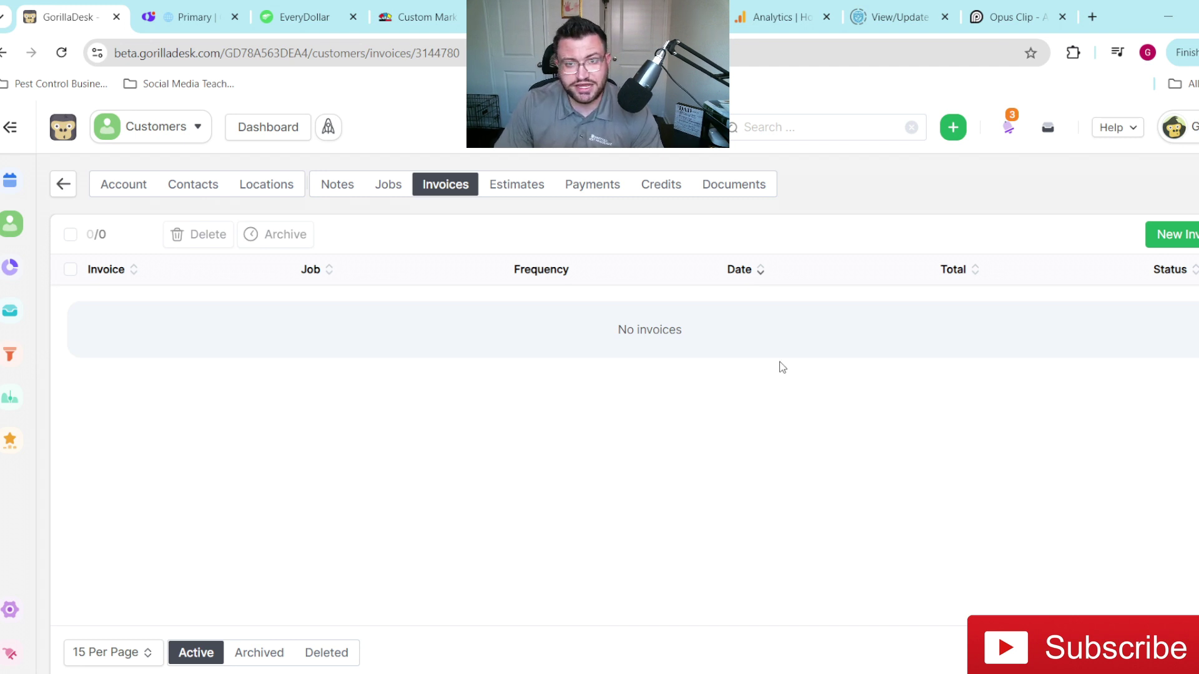
- Go from the Account tab to the Jobs tab to confirm "No jobs"
click(113, 187)
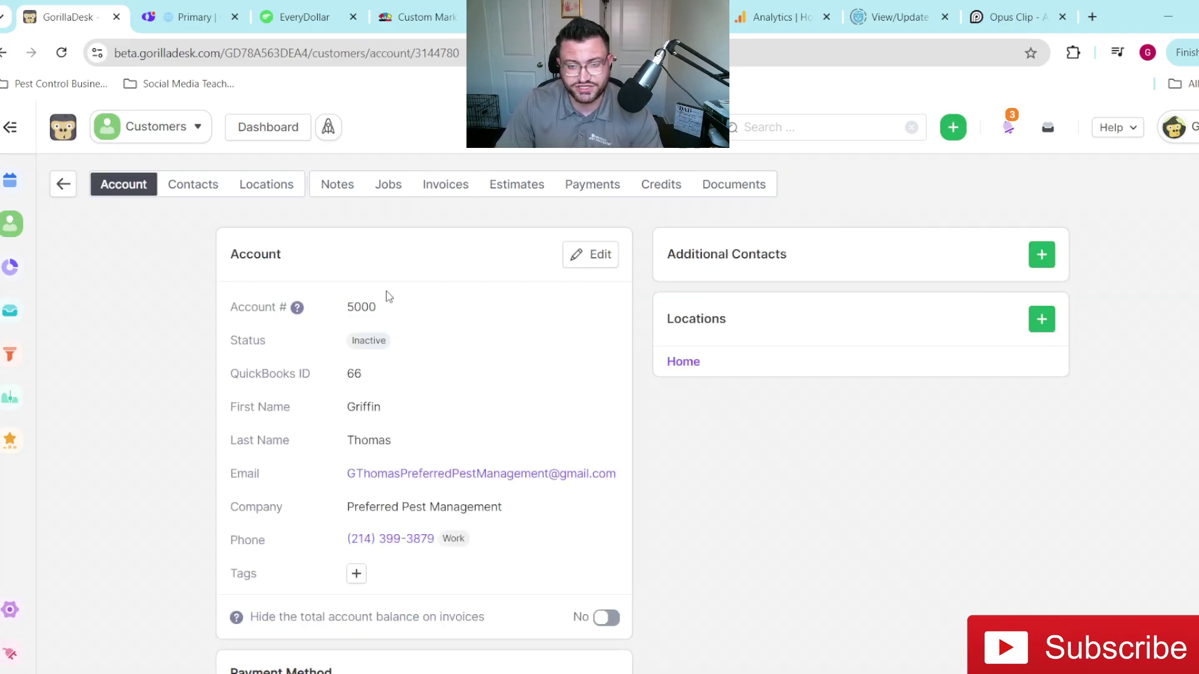
click(400, 191)
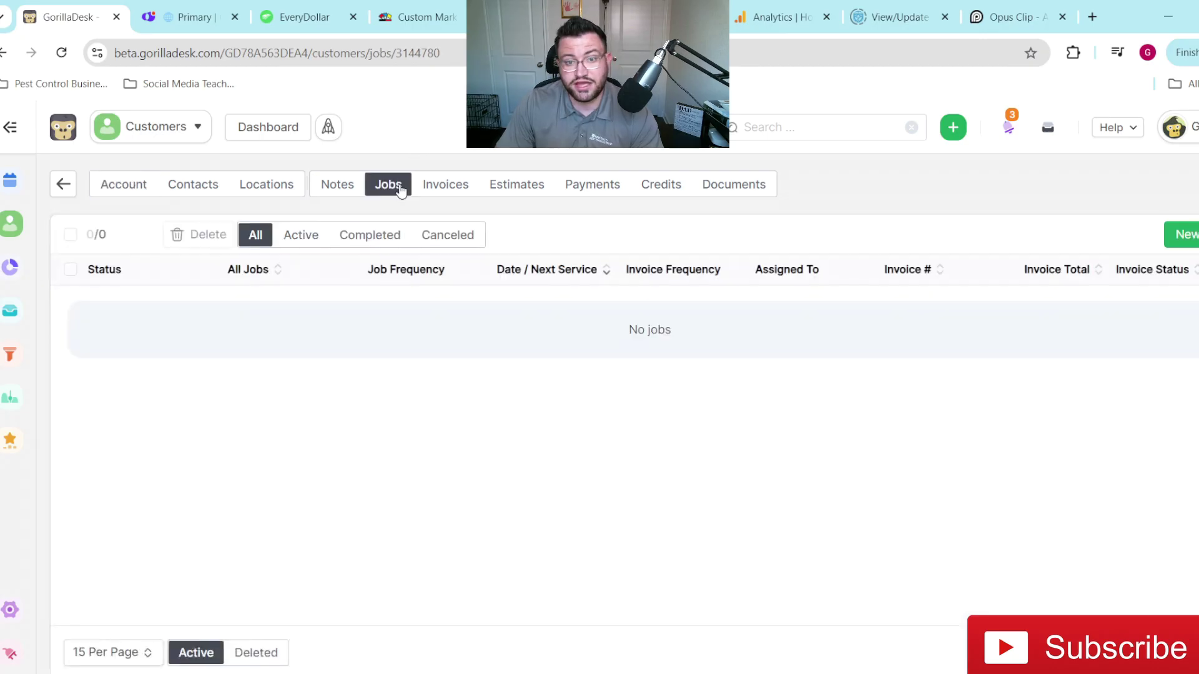